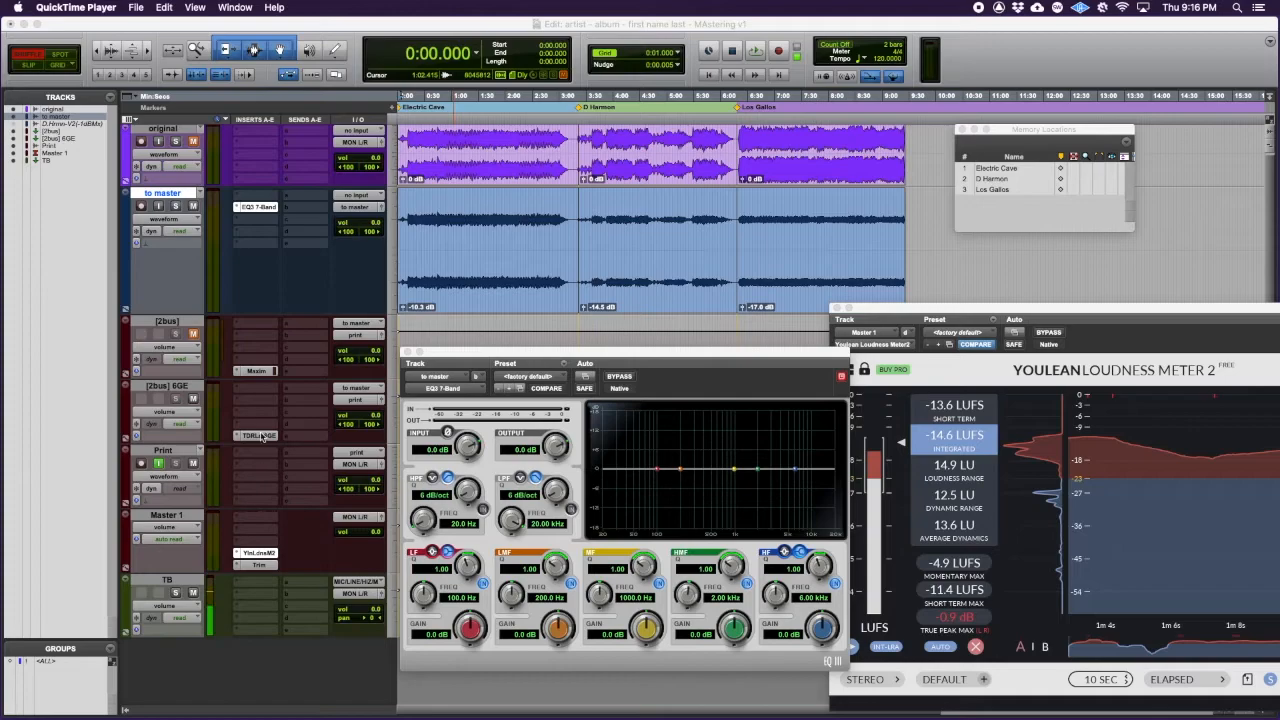
# Step: Inspect the Maxim limiter on the [2bus] track and the TDR Limiter 6 GE on the [2bus] 6GE track
pyautogui.click(257, 372)
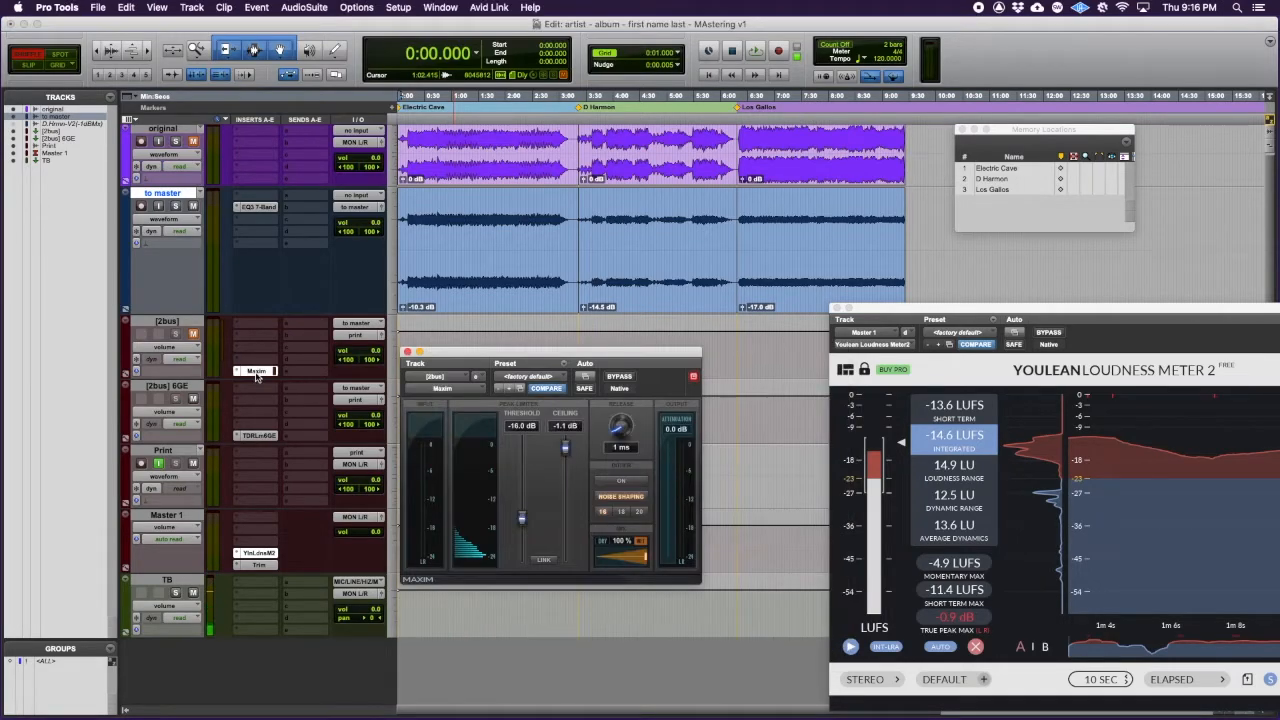
pyautogui.click(258, 436)
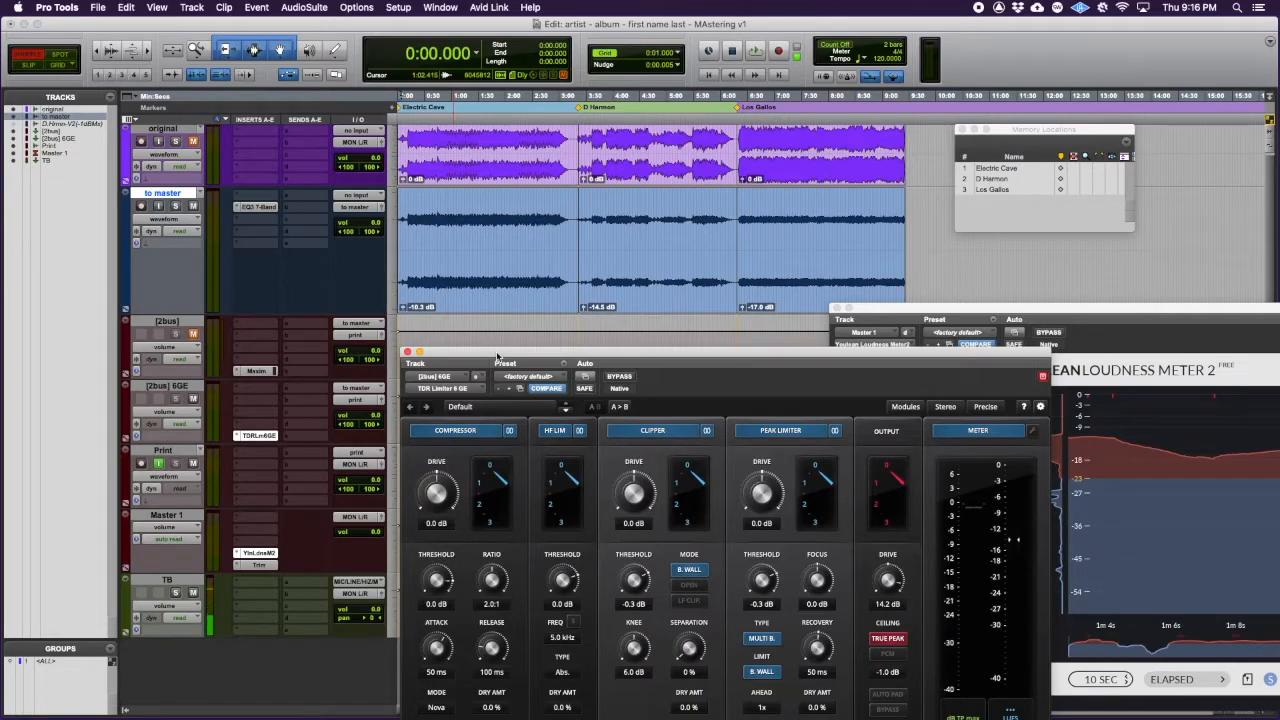
pyautogui.click(408, 352)
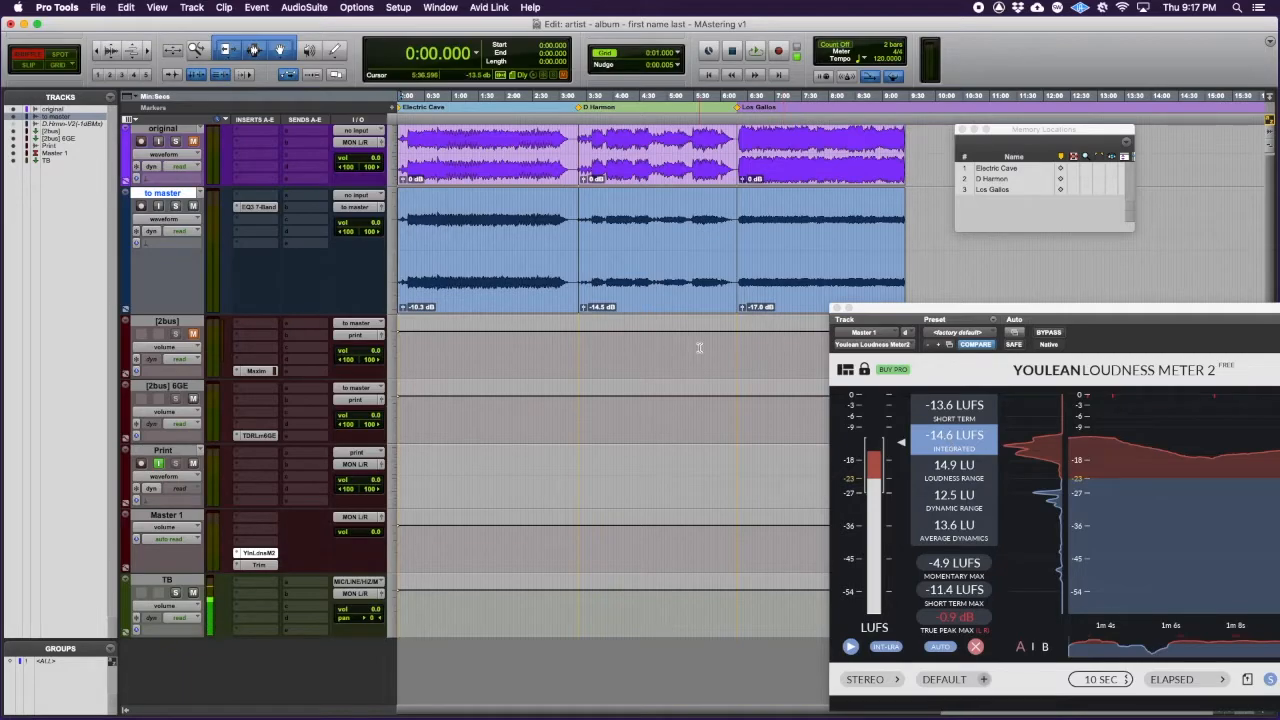
# Step: Bring up the EQ3 7-Band on the to master track and audition Electric Cave from about 0:52
pyautogui.click(256, 209)
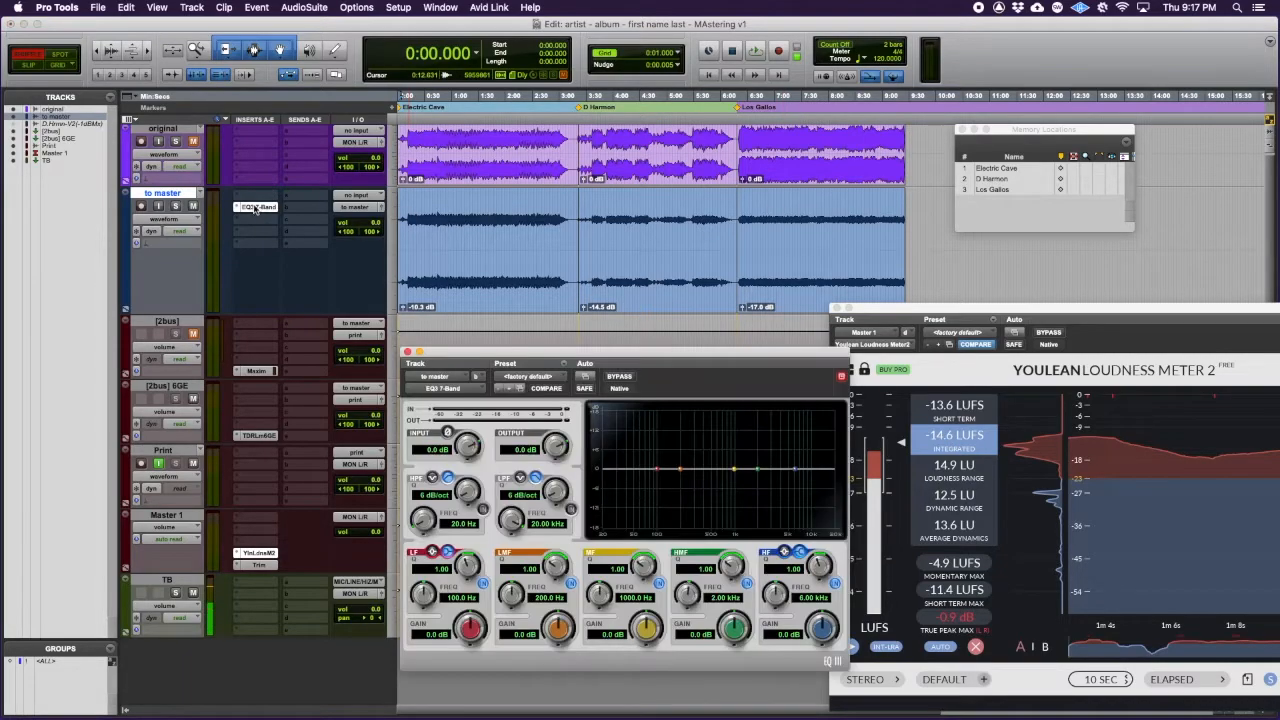
pyautogui.moveTo(530, 360)
pyautogui.mouseDown()
pyautogui.moveTo(430, 346)
pyautogui.moveTo(537, 356)
pyautogui.mouseUp()
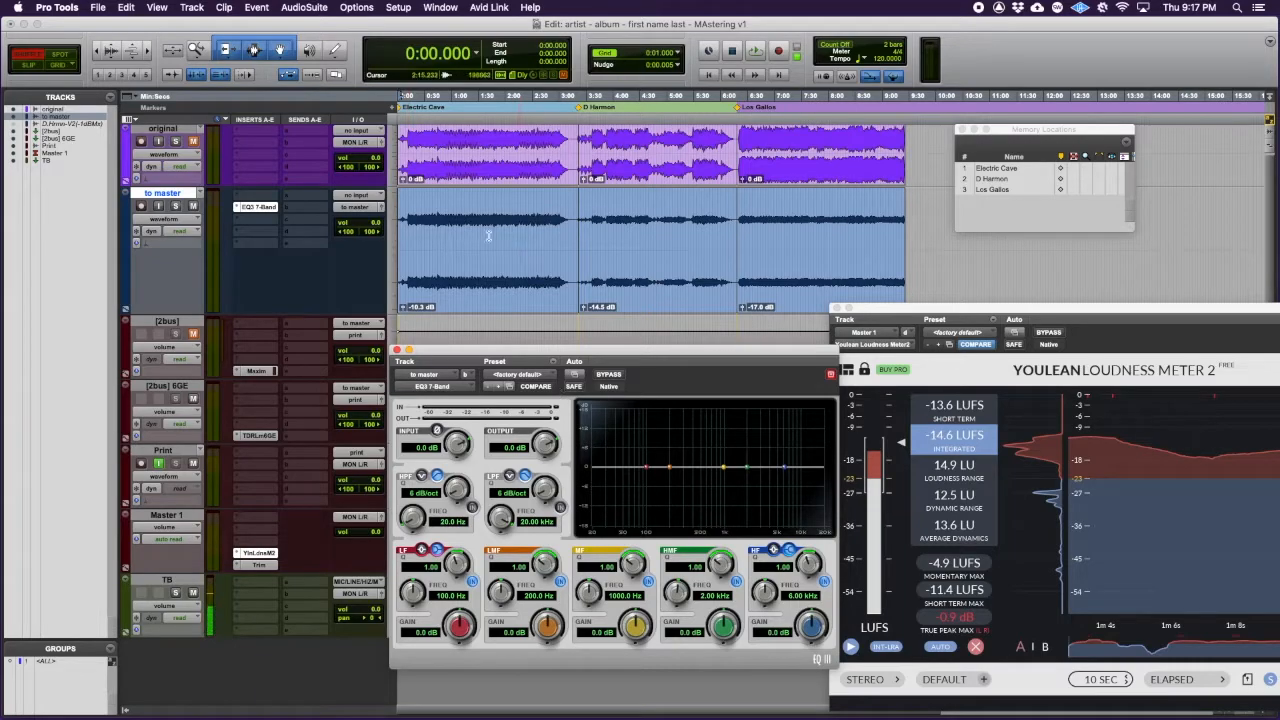
pyautogui.click(445, 206)
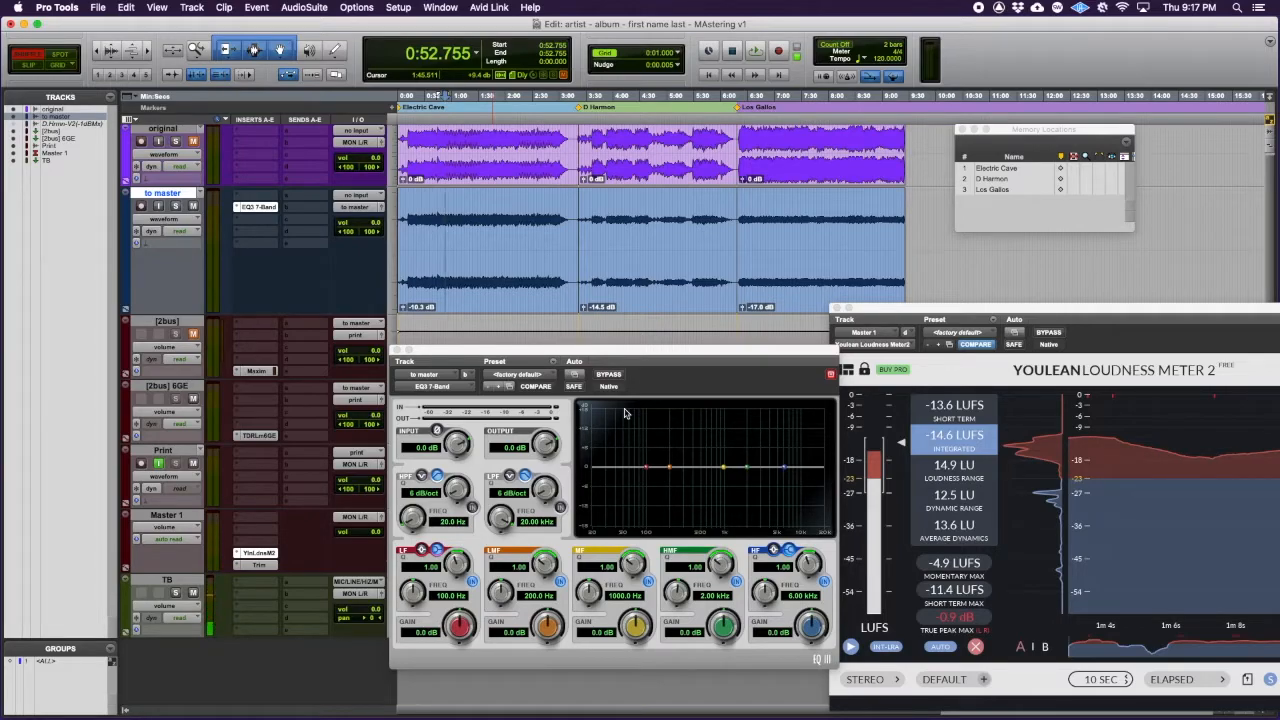
pyautogui.press('space')
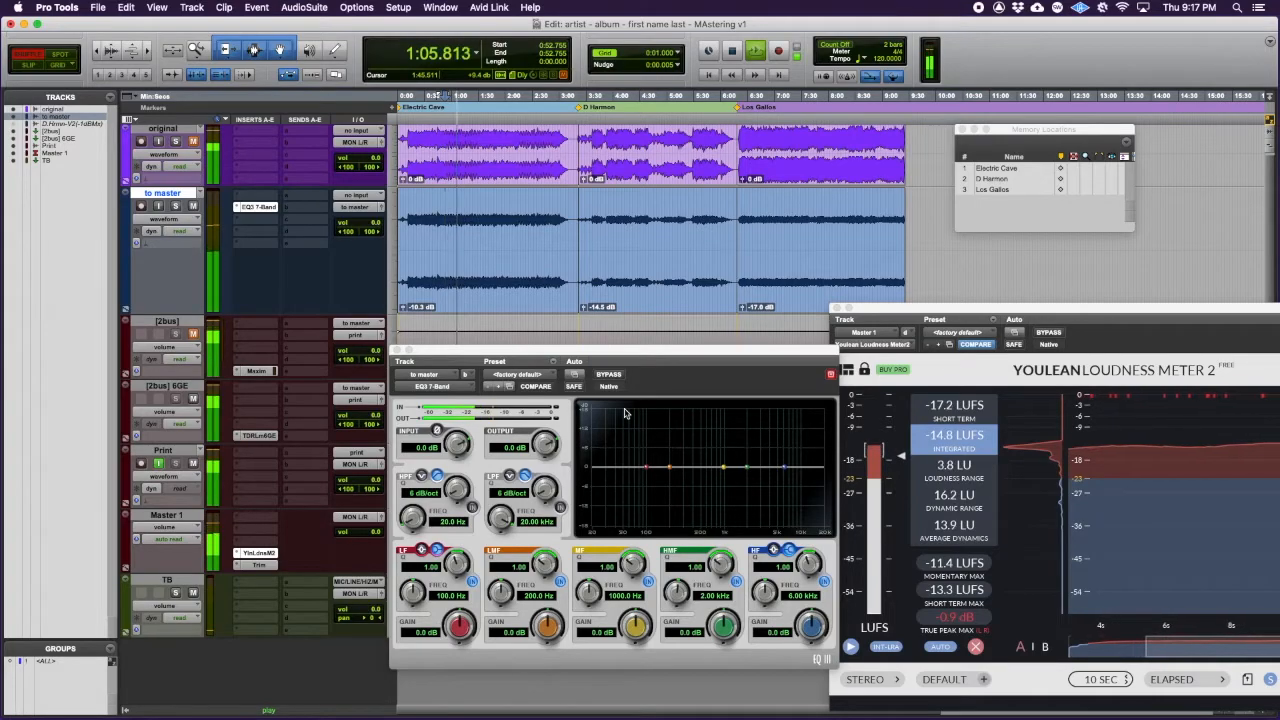
pyautogui.press('space')
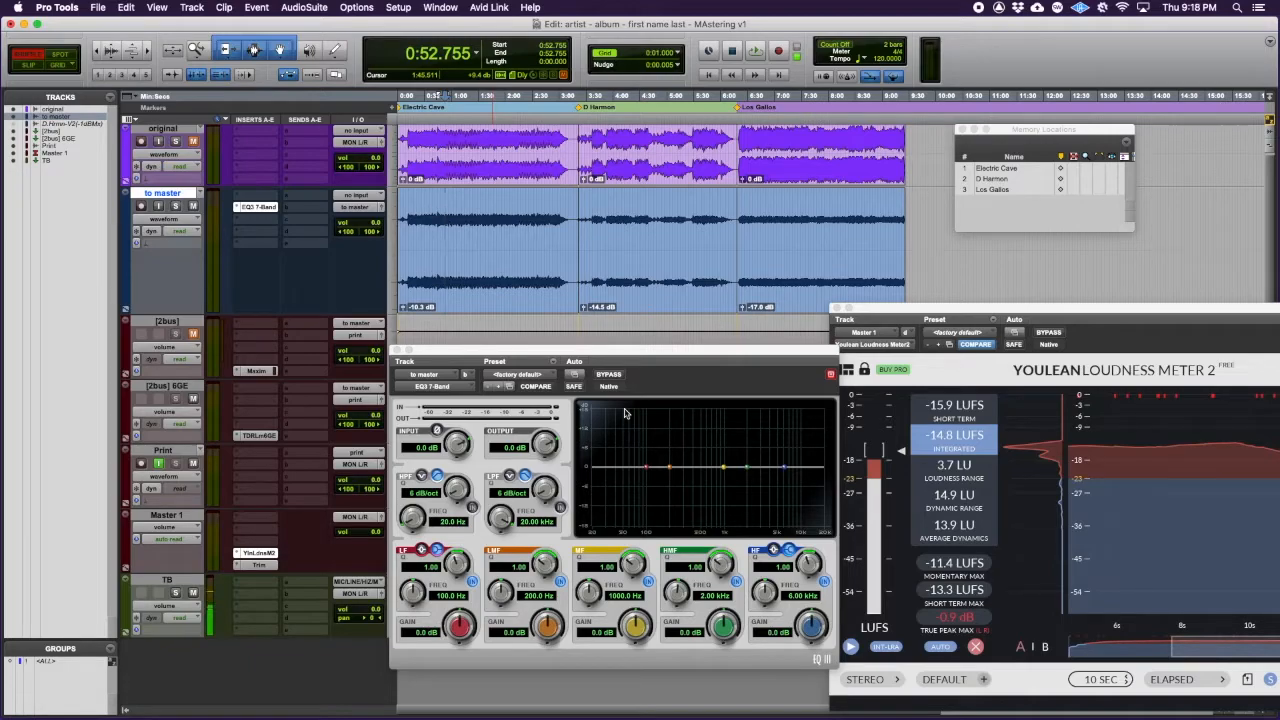
pyautogui.press('space')
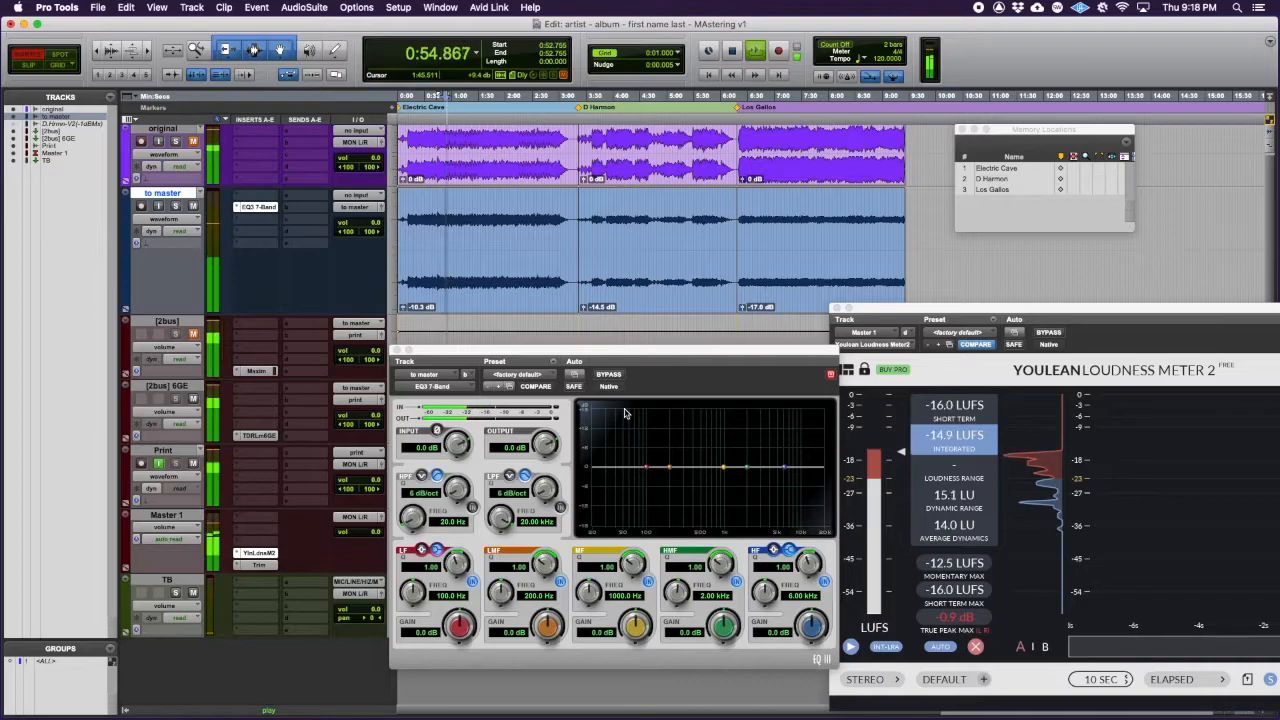
pyautogui.press('space')
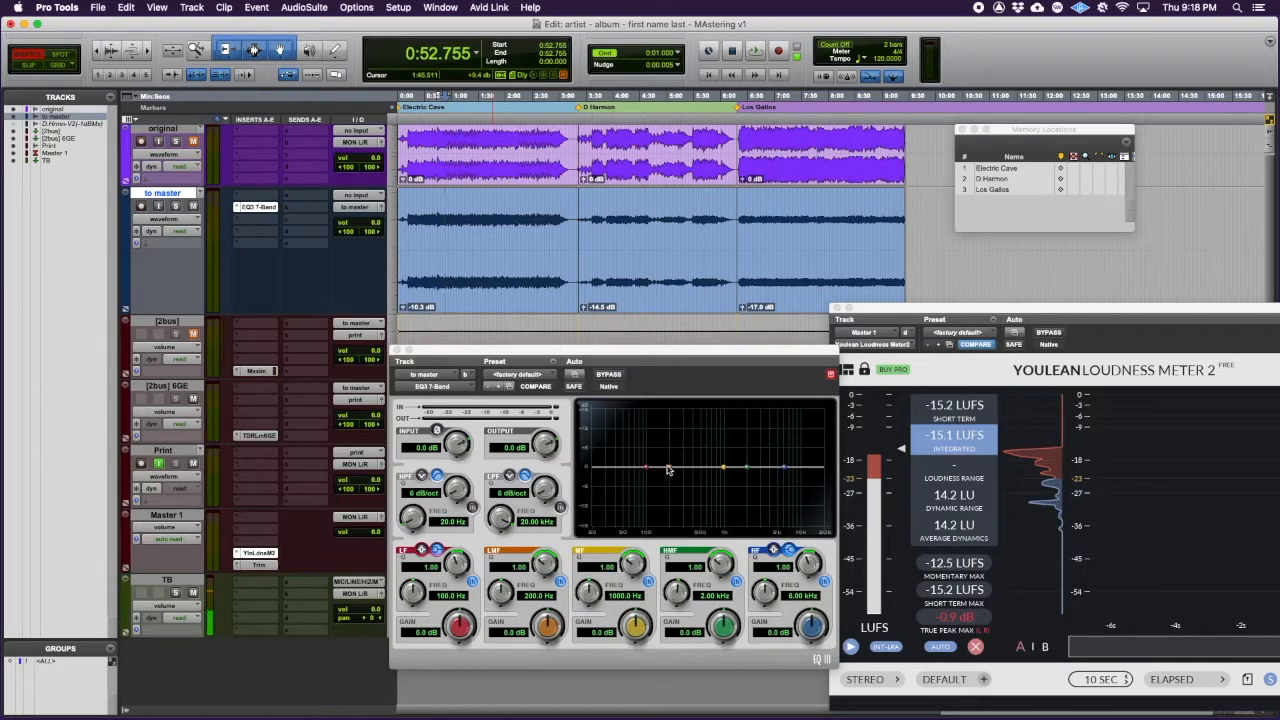
# Step: Narrow the LMF band to a Q of 6.44 and place it almost flat at about 192 Hz
pyautogui.moveTo(668, 470); pyautogui.dragTo(681, 430)
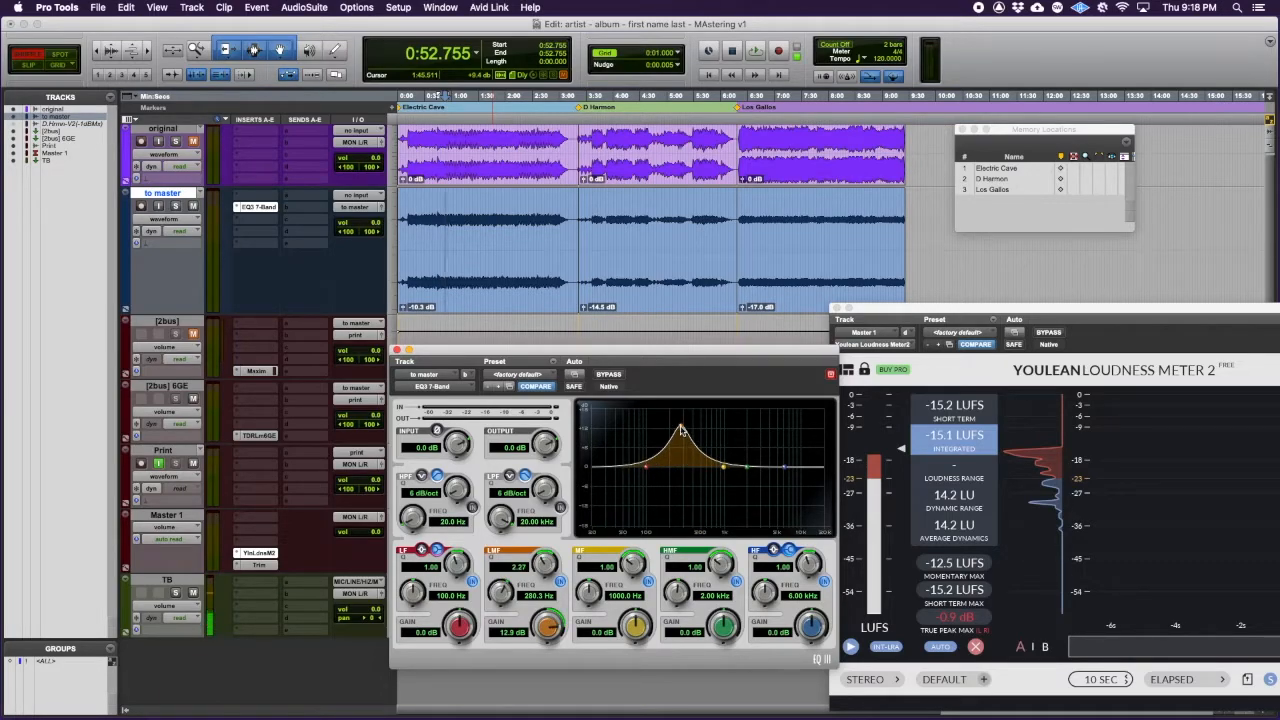
pyautogui.moveTo(681, 430); pyautogui.dragTo(678, 461)
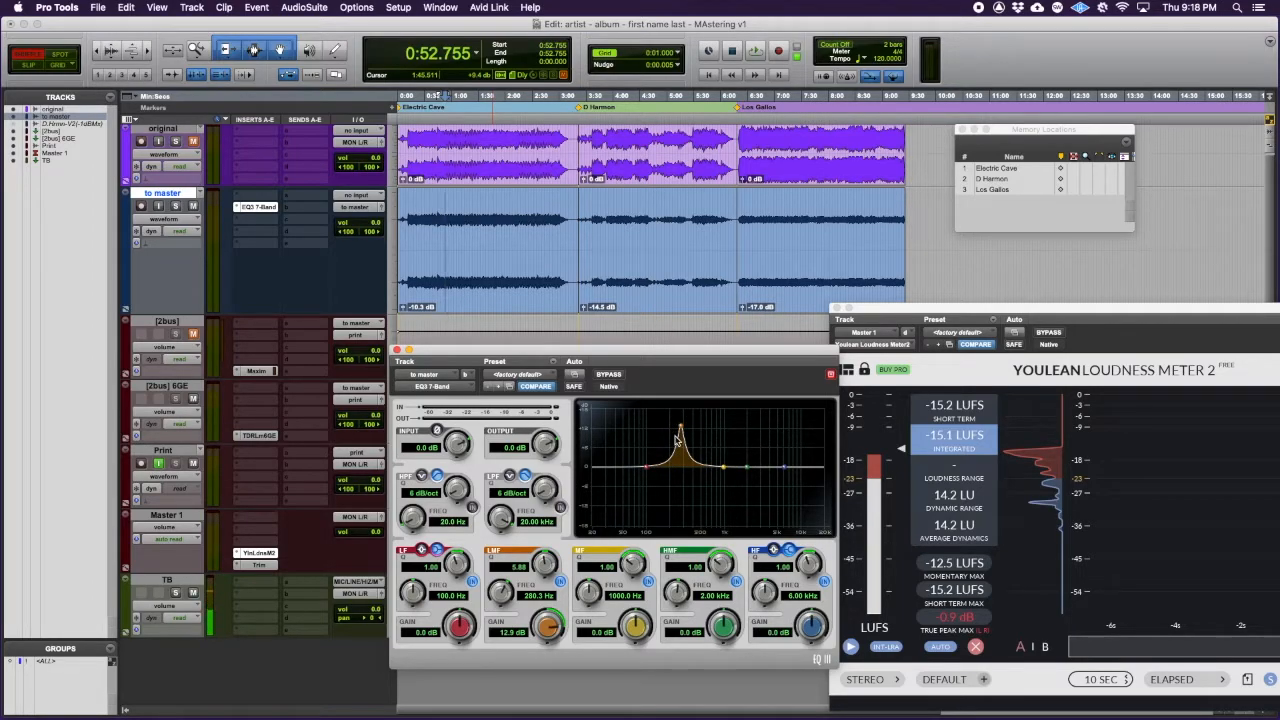
pyautogui.moveTo(680, 430); pyautogui.dragTo(669, 468)
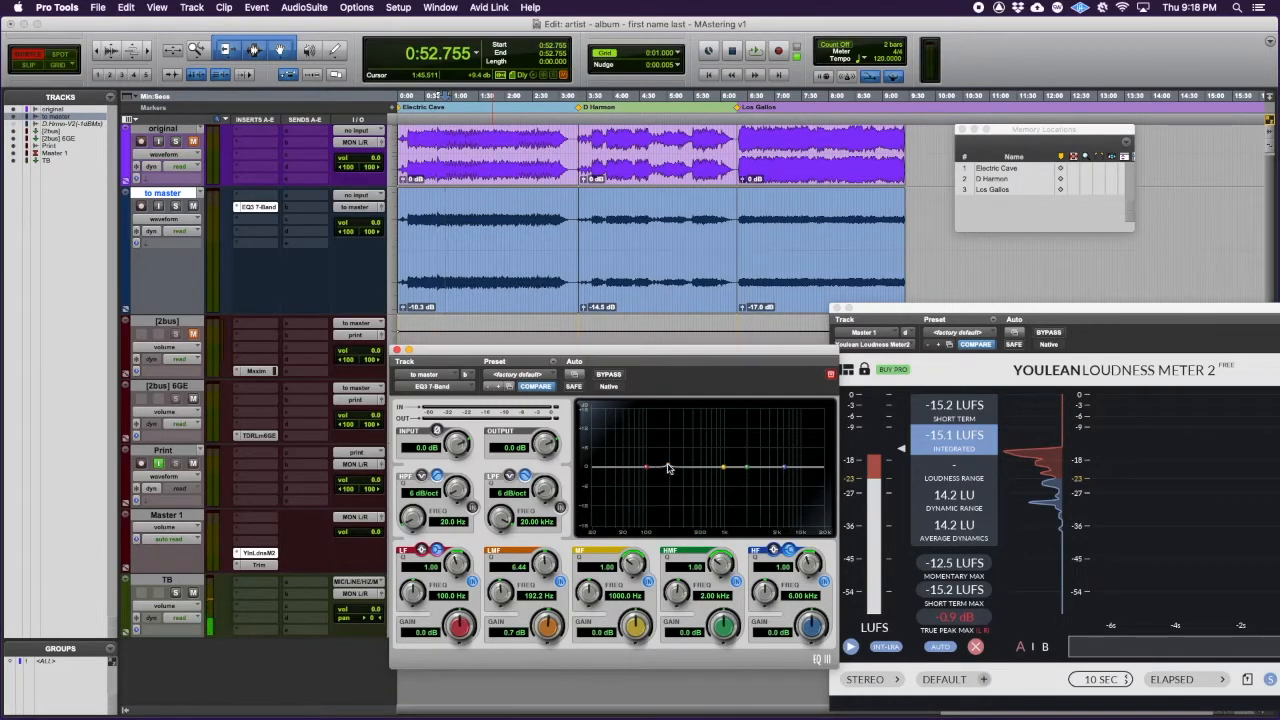
# Step: During playback, sweep the narrow LMF band to 137.2 Hz with an 11.6 dB boost to find the resonance
pyautogui.press('space')
pyautogui.moveTo(668, 467); pyautogui.dragTo(656, 432)
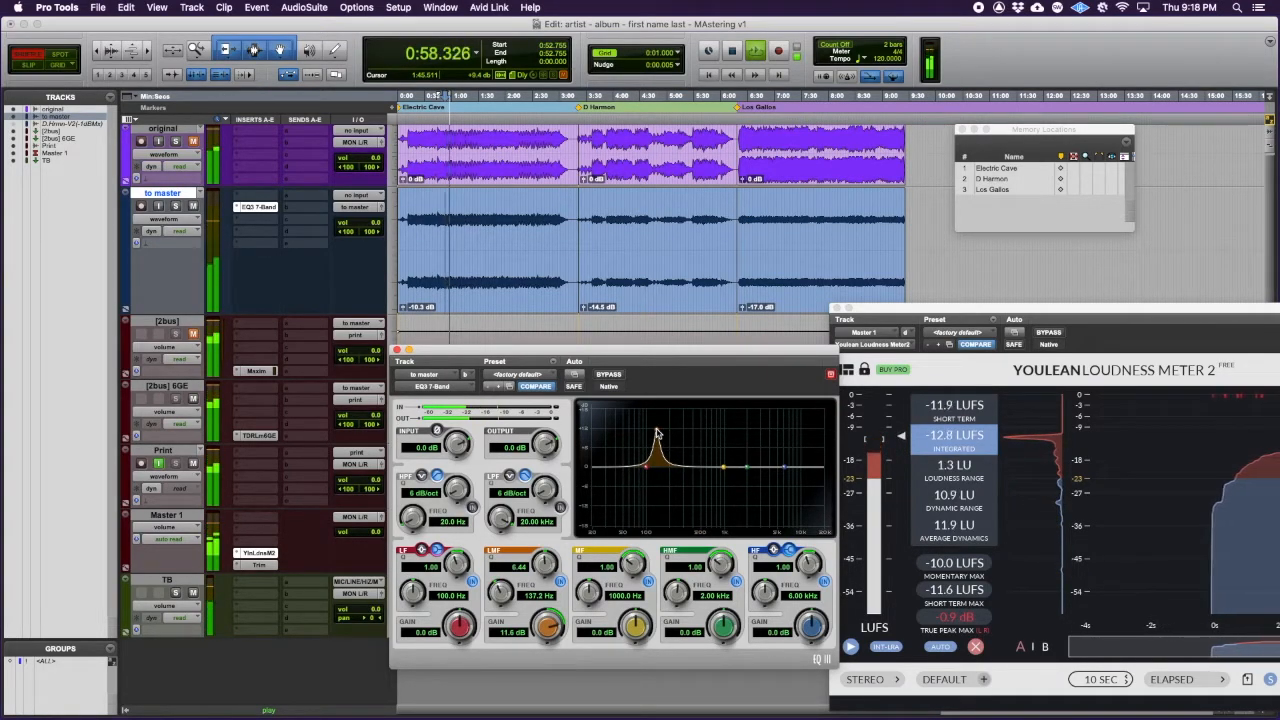
pyautogui.press('space')
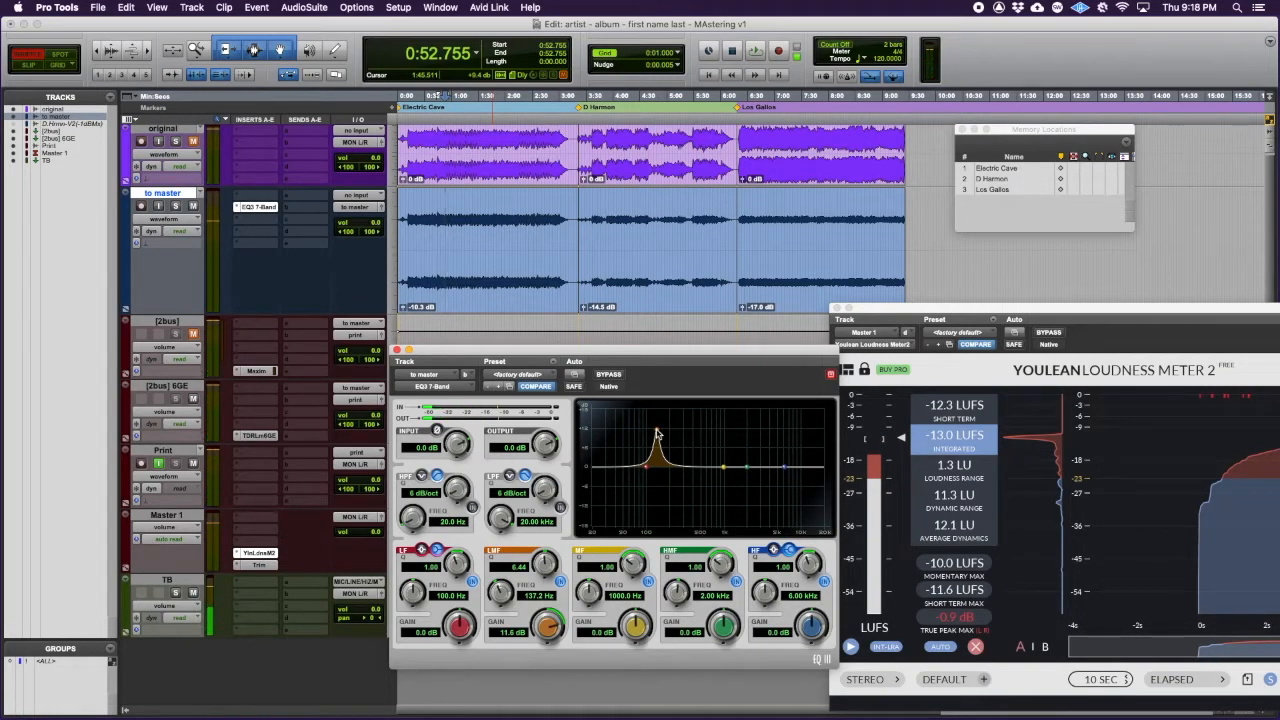
# Step: Turn the LMF boost at 137.2 Hz into an 11.6 dB cut and compare the band off and on during playback
pyautogui.moveTo(656, 432); pyautogui.dragTo(657, 514)
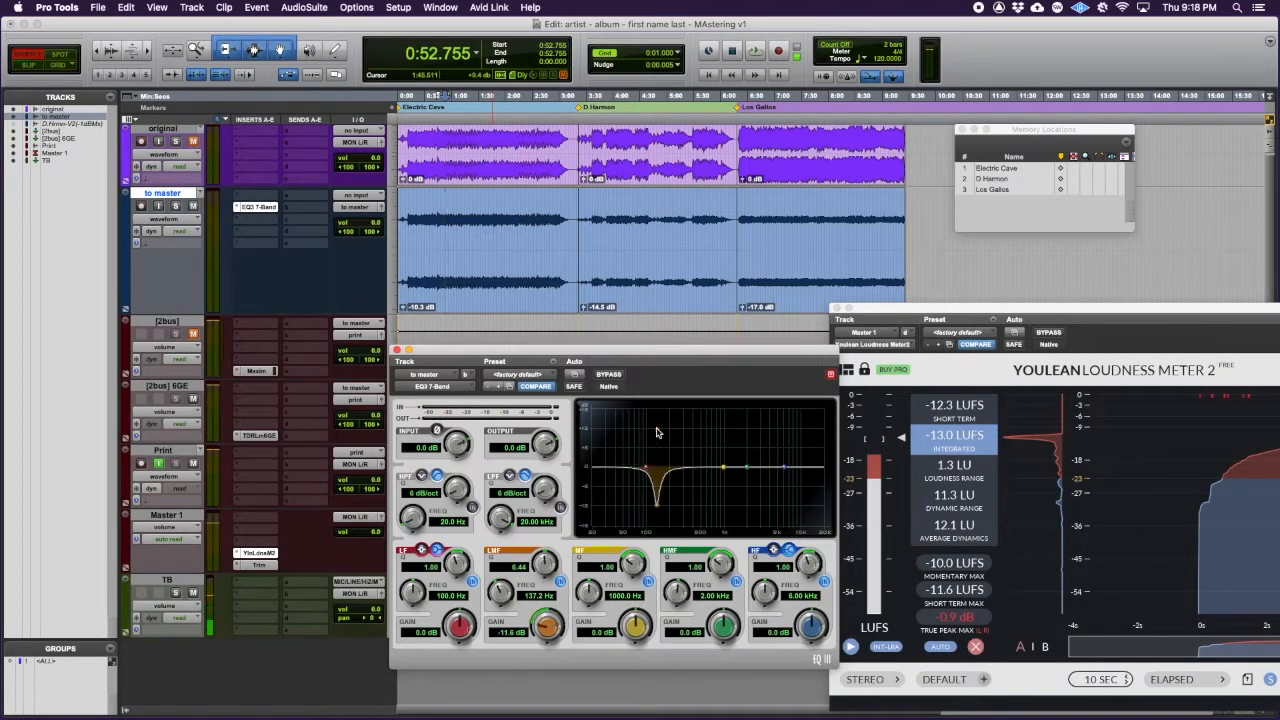
pyautogui.press('space')
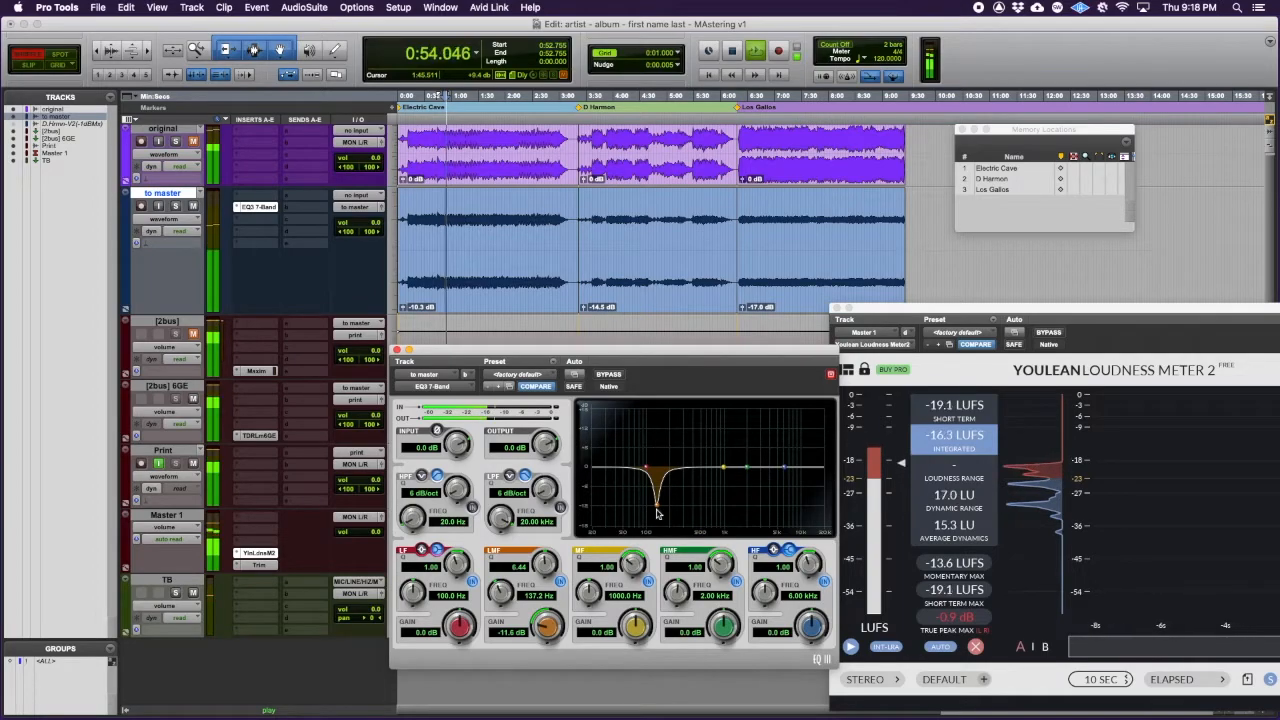
pyautogui.click(560, 583)
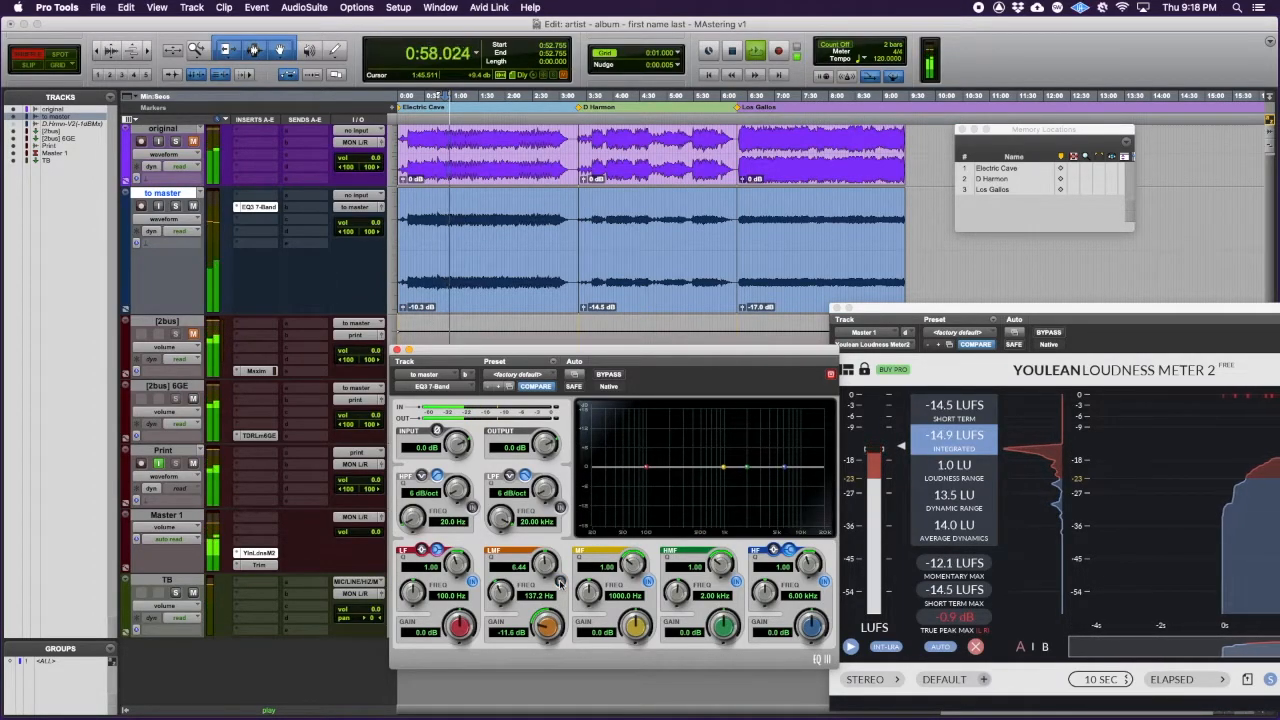
pyautogui.click(560, 583)
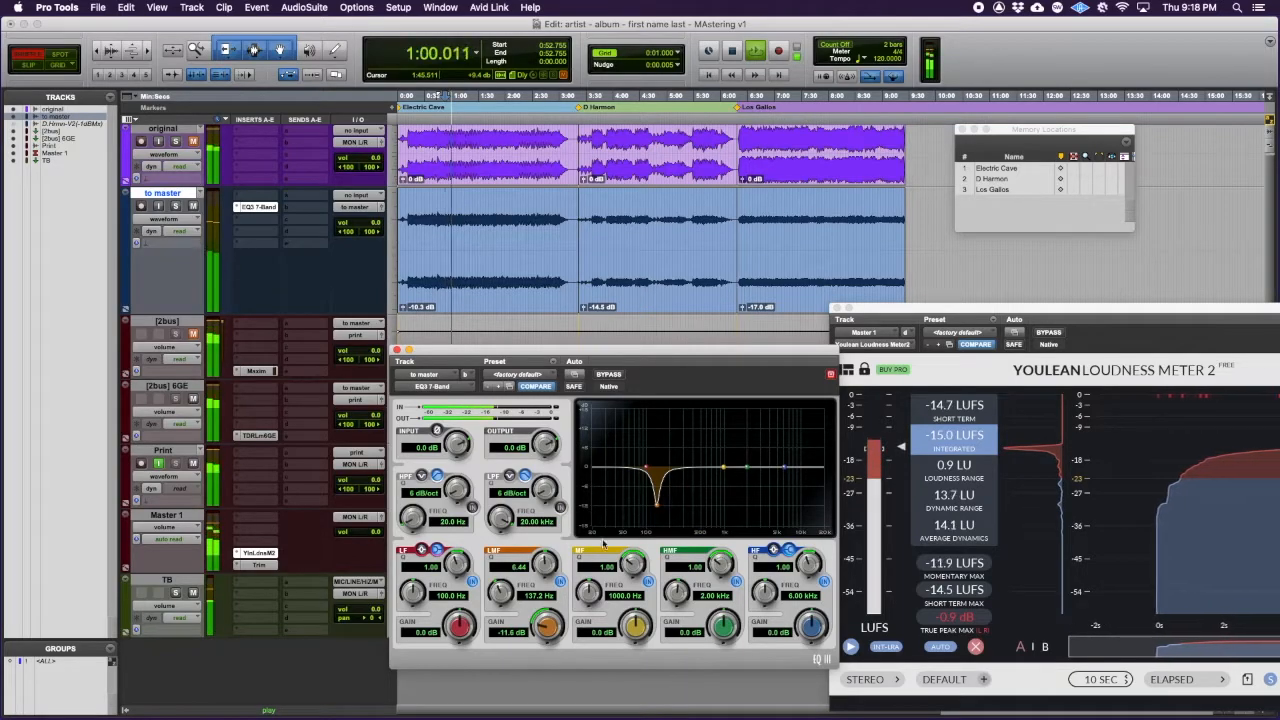
# Step: Set the LMF gain at 137.2 Hz to -3.8 dB while auditioning the track
pyautogui.moveTo(546, 625); pyautogui.dragTo(545, 587)
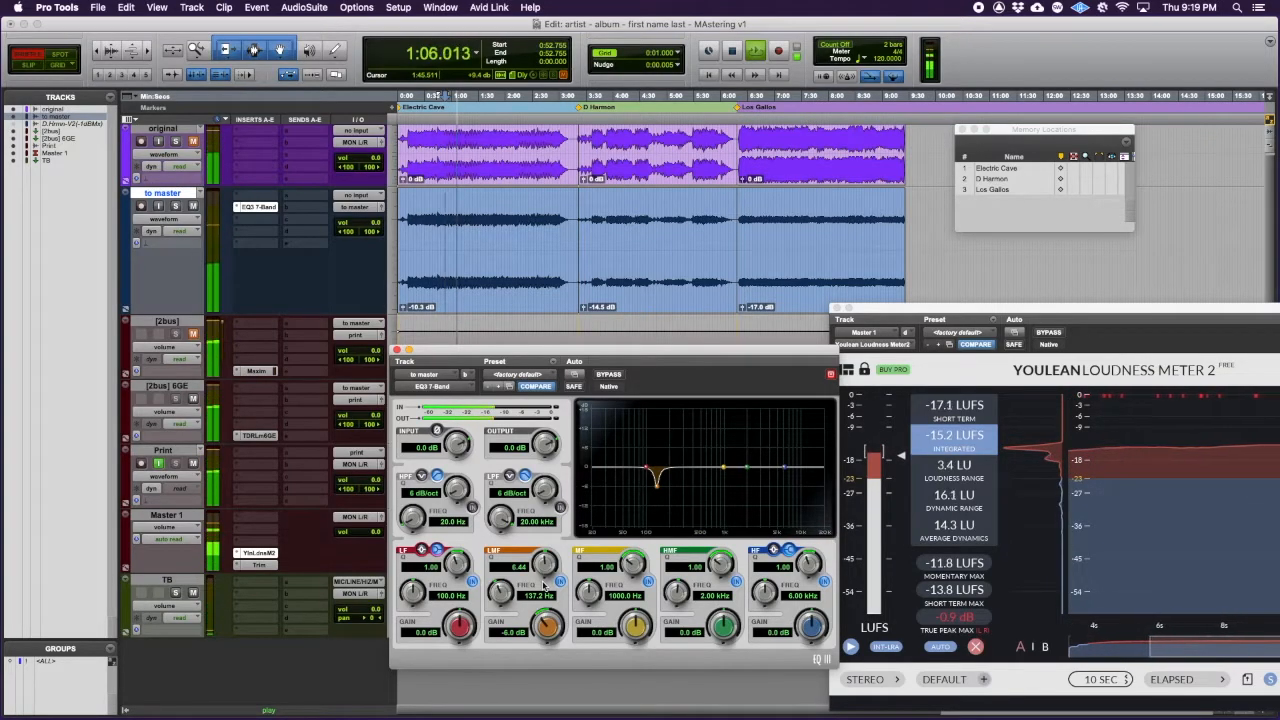
pyautogui.press('space')
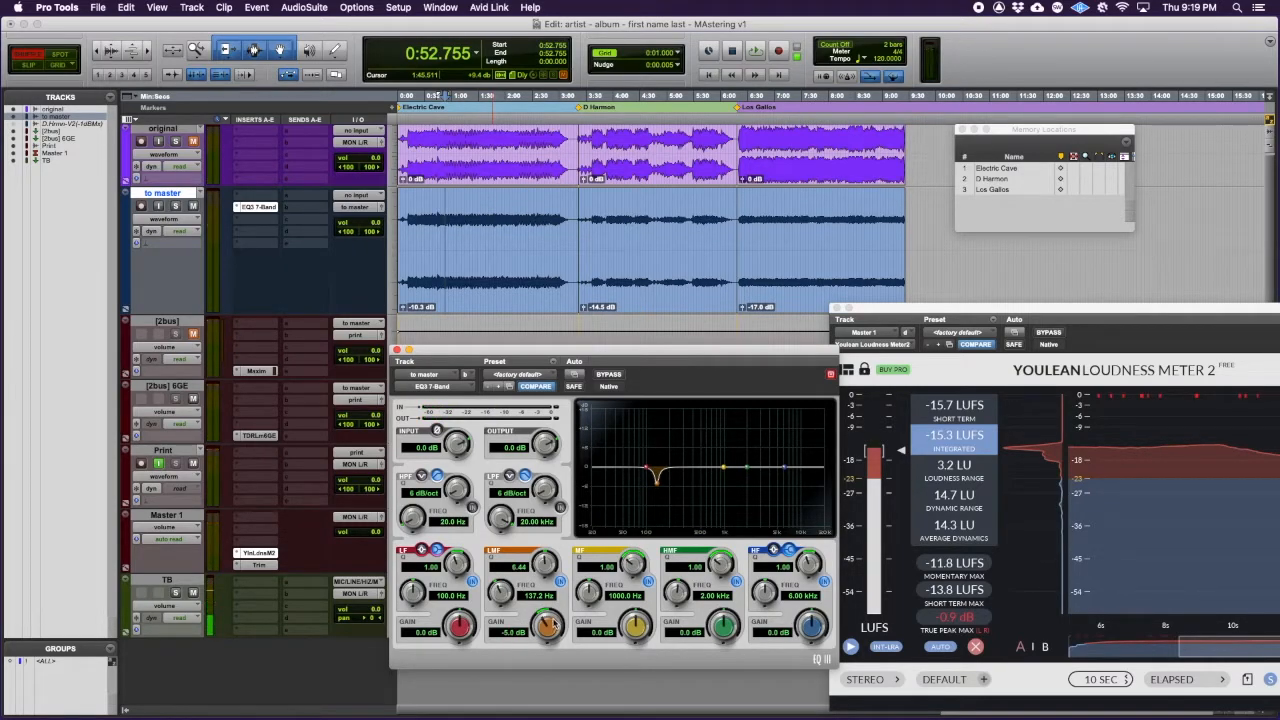
pyautogui.press('space')
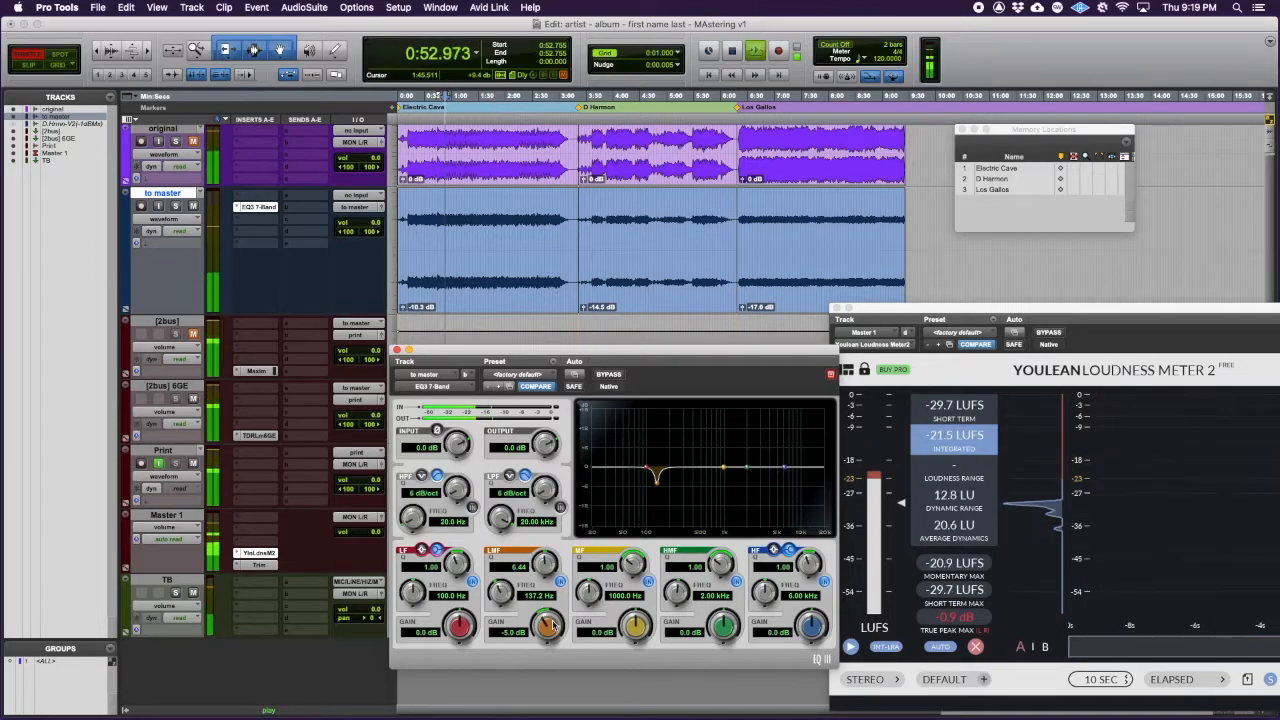
pyautogui.moveTo(549, 625); pyautogui.dragTo(547, 628)
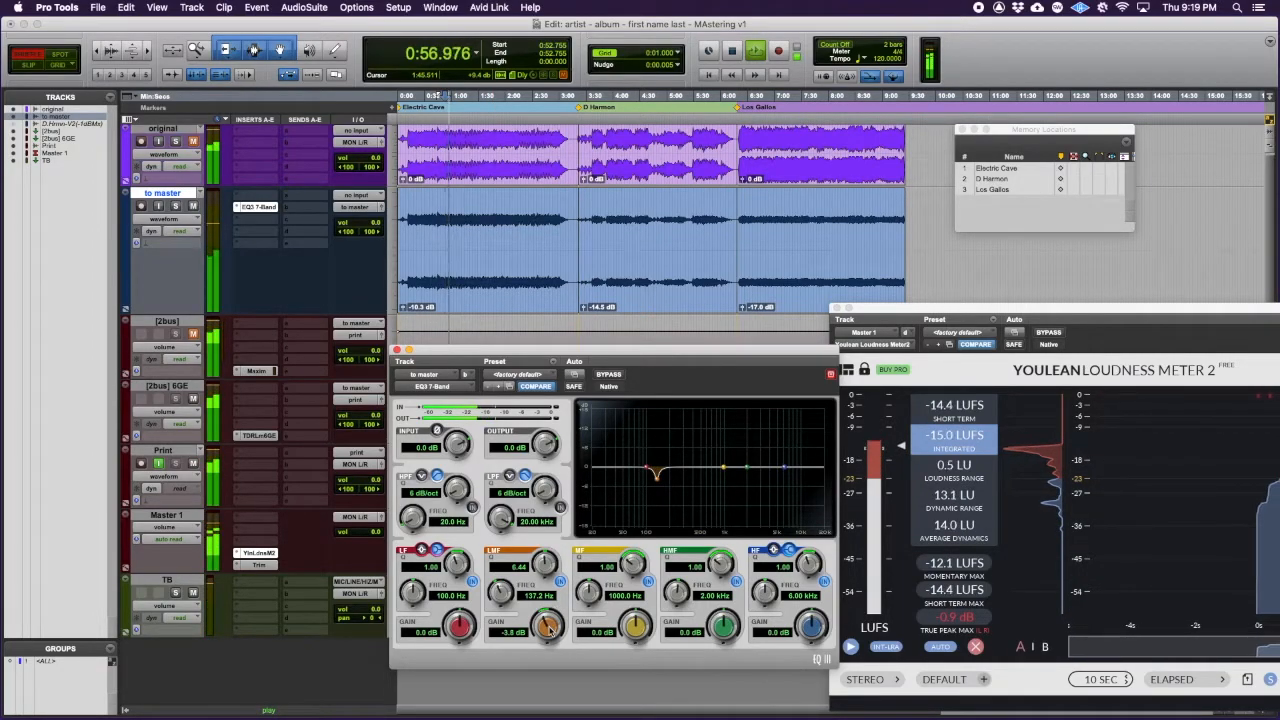
pyautogui.press('space')
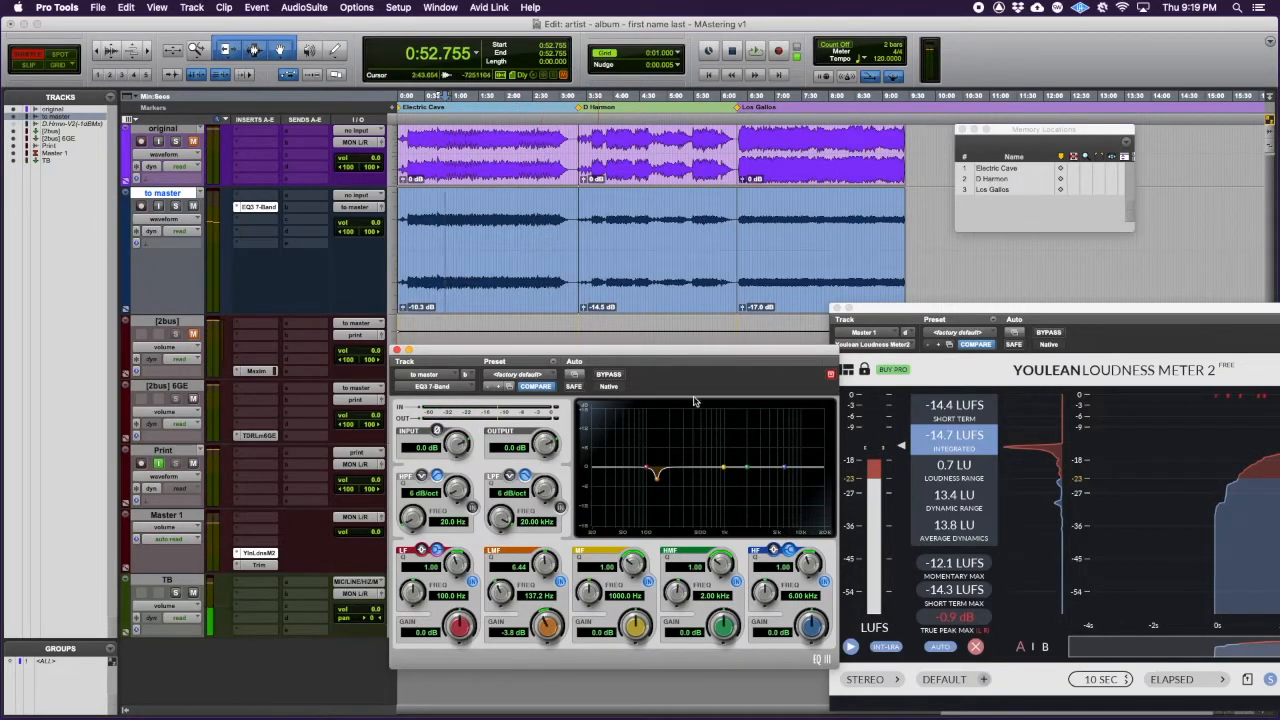
# Step: Solo-sweep the MF band with a Q of about 4.1 and set a 10.6 dB cut at 303.4 Hz
pyautogui.moveTo(724, 471); pyautogui.dragTo(722, 469)
pyautogui.moveTo(722, 469); pyautogui.dragTo(719, 469)
pyautogui.moveTo(719, 470); pyautogui.dragTo(716, 467)
pyautogui.moveTo(716, 467)
pyautogui.mouseDown()
pyautogui.moveTo(717, 444)
pyautogui.moveTo(712, 478)
pyautogui.moveTo(696, 477)
pyautogui.mouseUp()
pyautogui.press('space')
pyautogui.moveTo(694, 474)
pyautogui.mouseDown()
pyautogui.moveTo(684, 489)
pyautogui.moveTo(716, 490)
pyautogui.moveTo(681, 489)
pyautogui.mouseUp()
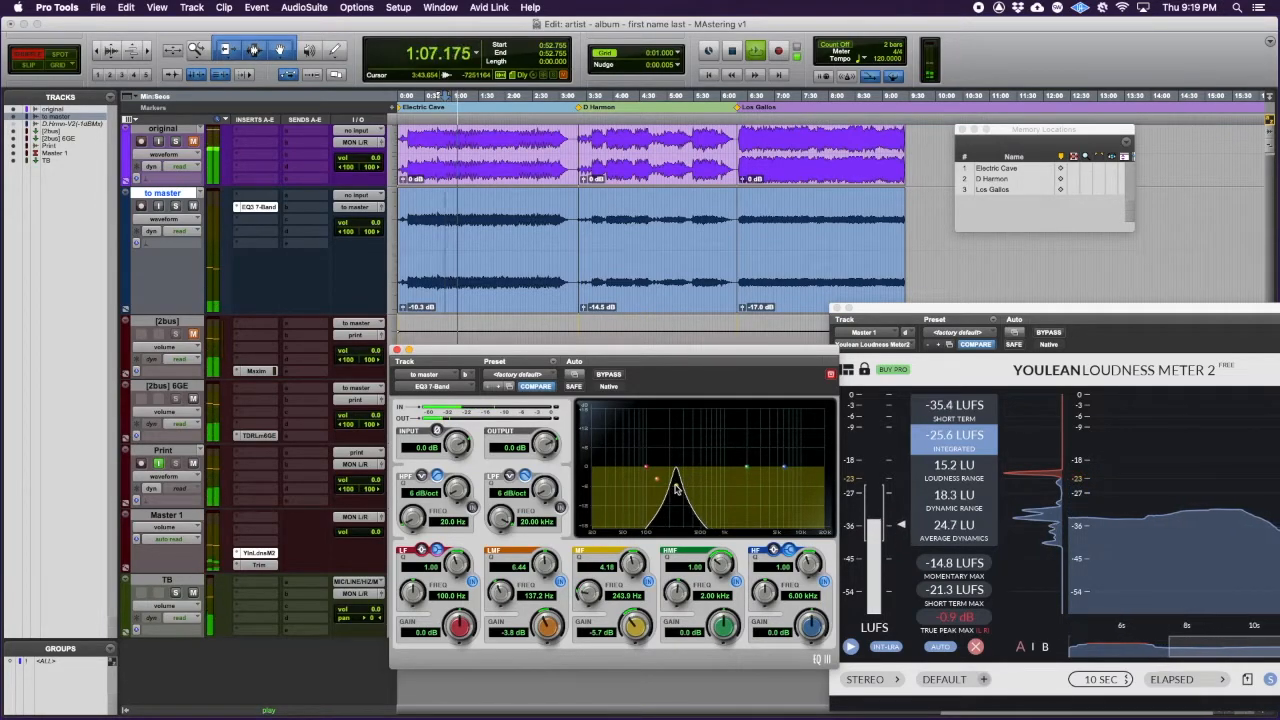
pyautogui.moveTo(681, 489); pyautogui.dragTo(683, 488)
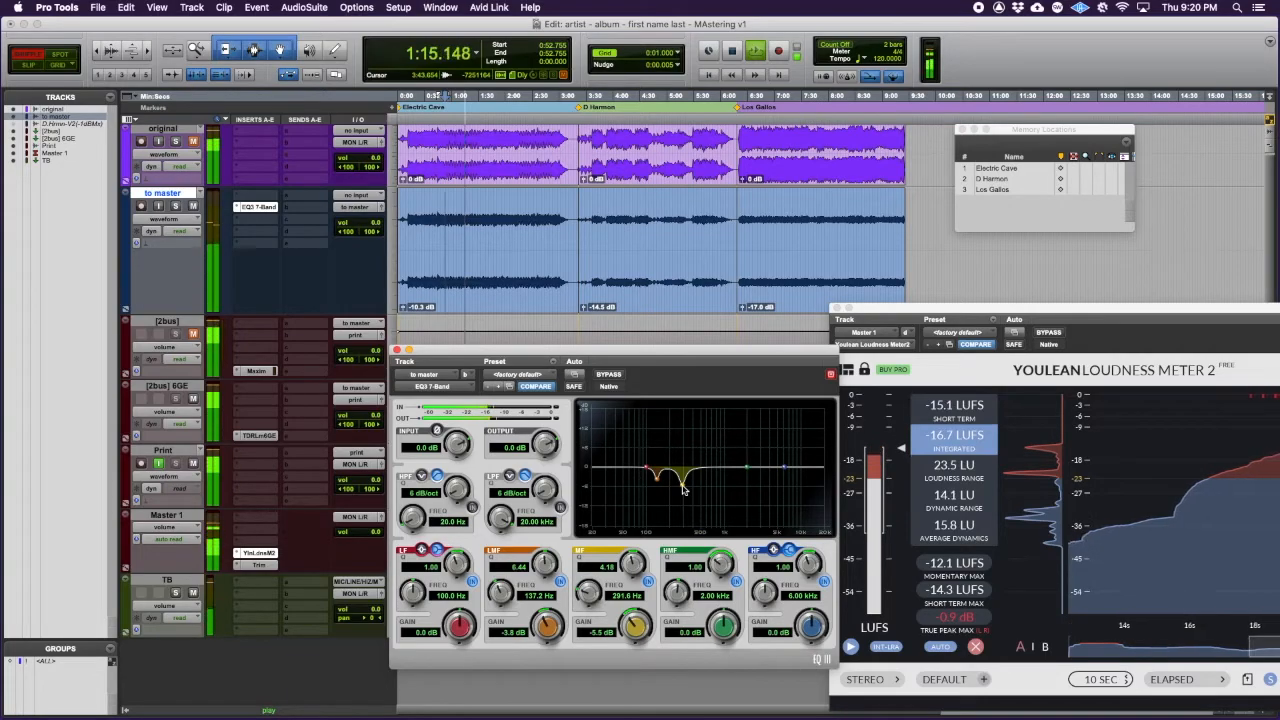
pyautogui.moveTo(684, 489); pyautogui.dragTo(684, 506)
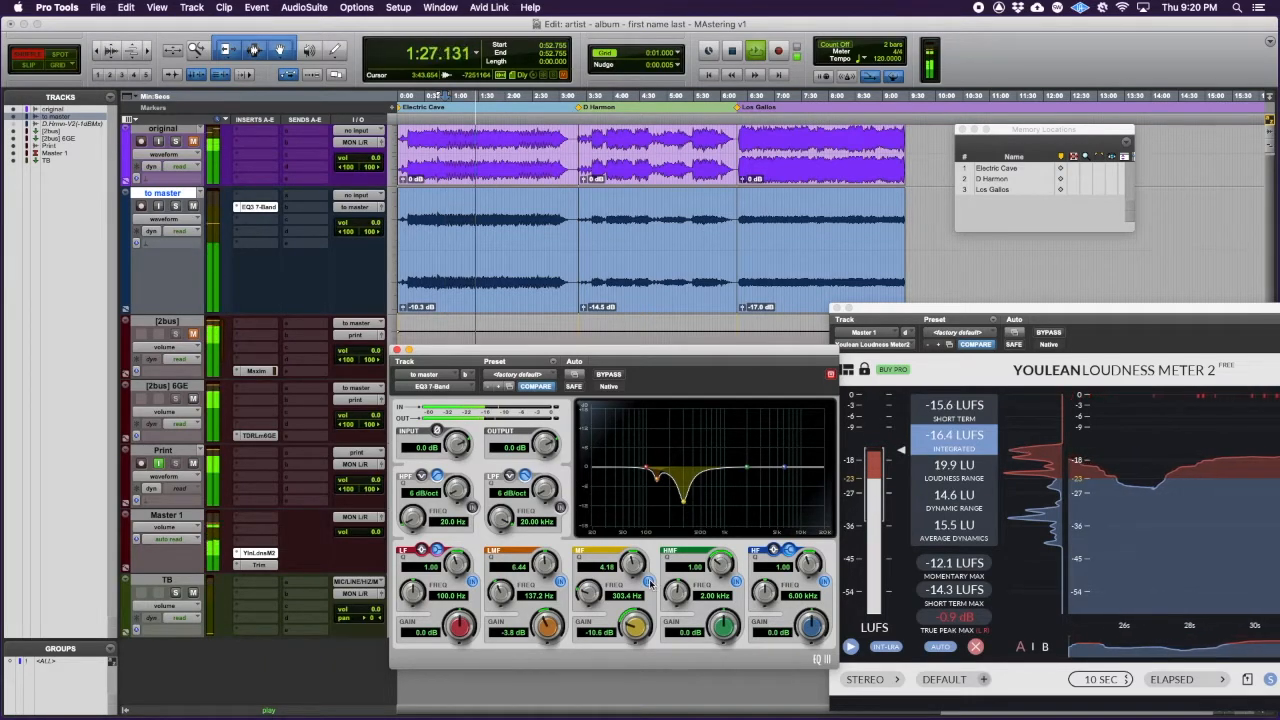
pyautogui.press('space')
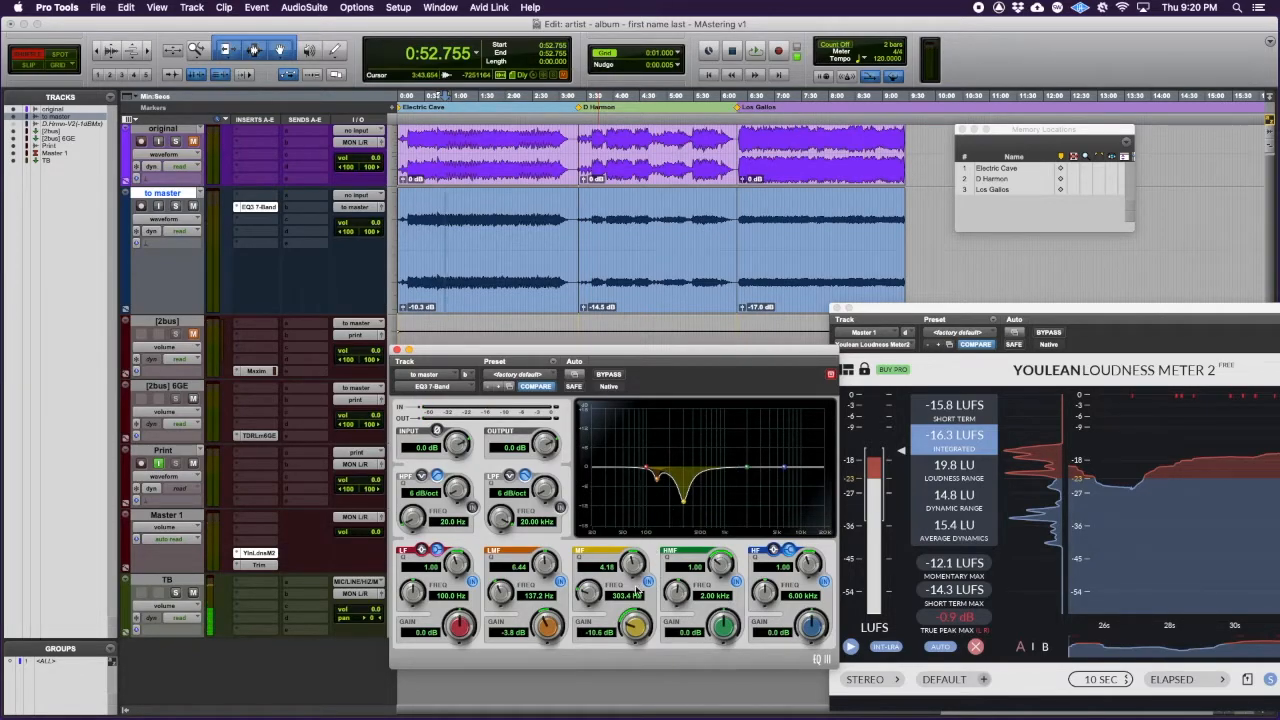
# Step: Set the MF gain at 303.4 Hz to -3.7 dB while auditioning the track
pyautogui.press('space')
pyautogui.moveTo(634, 626)
pyautogui.mouseDown()
pyautogui.moveTo(628, 671)
pyautogui.moveTo(632, 610)
pyautogui.mouseUp()
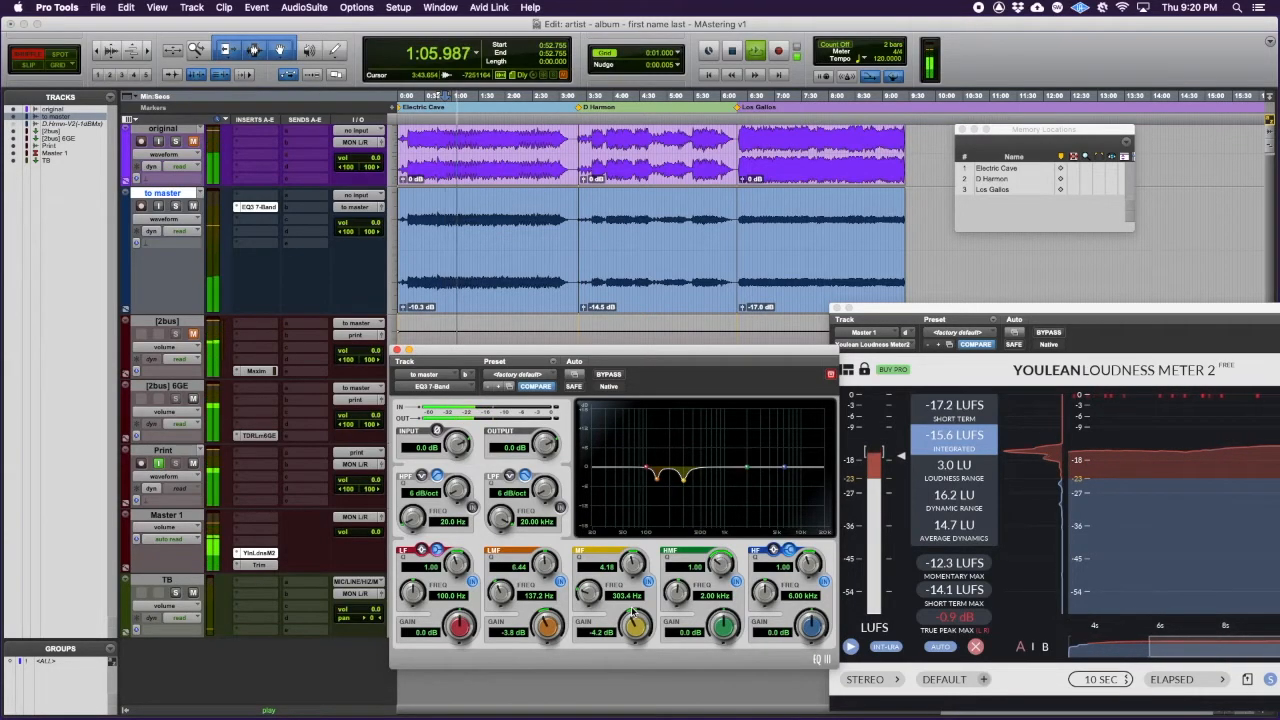
pyautogui.press('space')
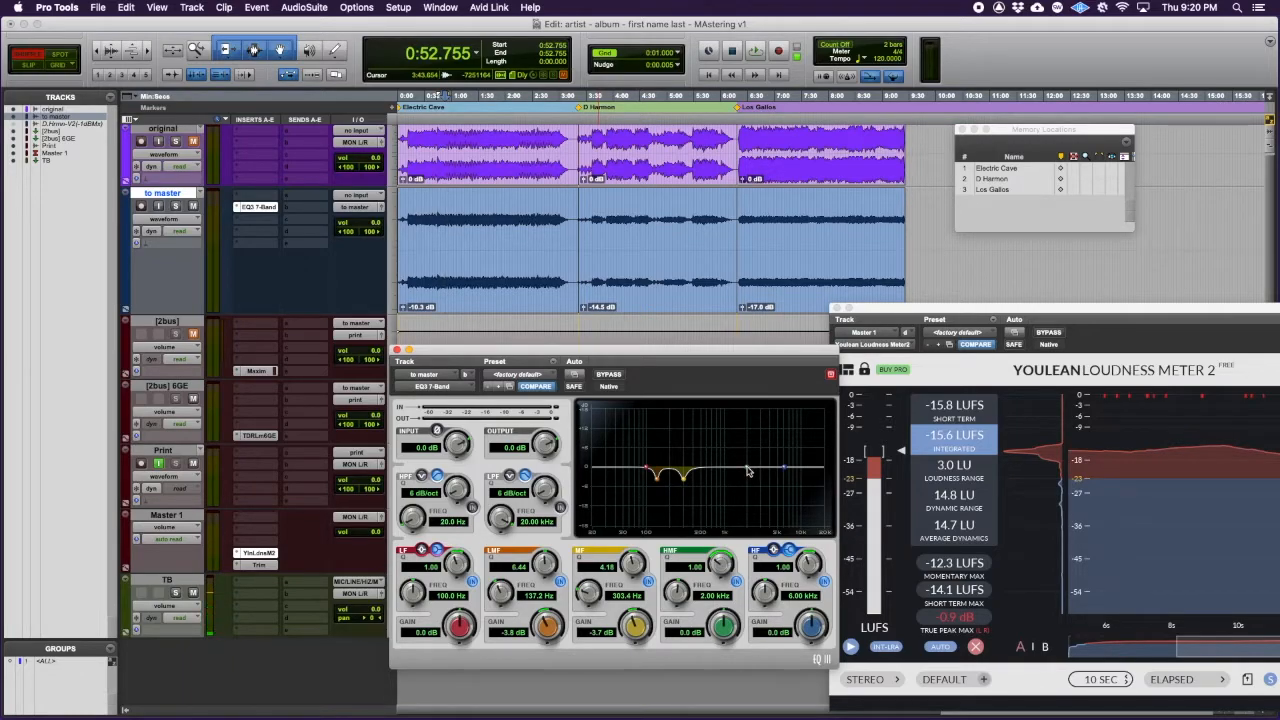
# Step: Solo-sweep the HMF band during playback and set a 5.7 dB cut at 2.92 kHz with a Q of 5.74
pyautogui.press('space')
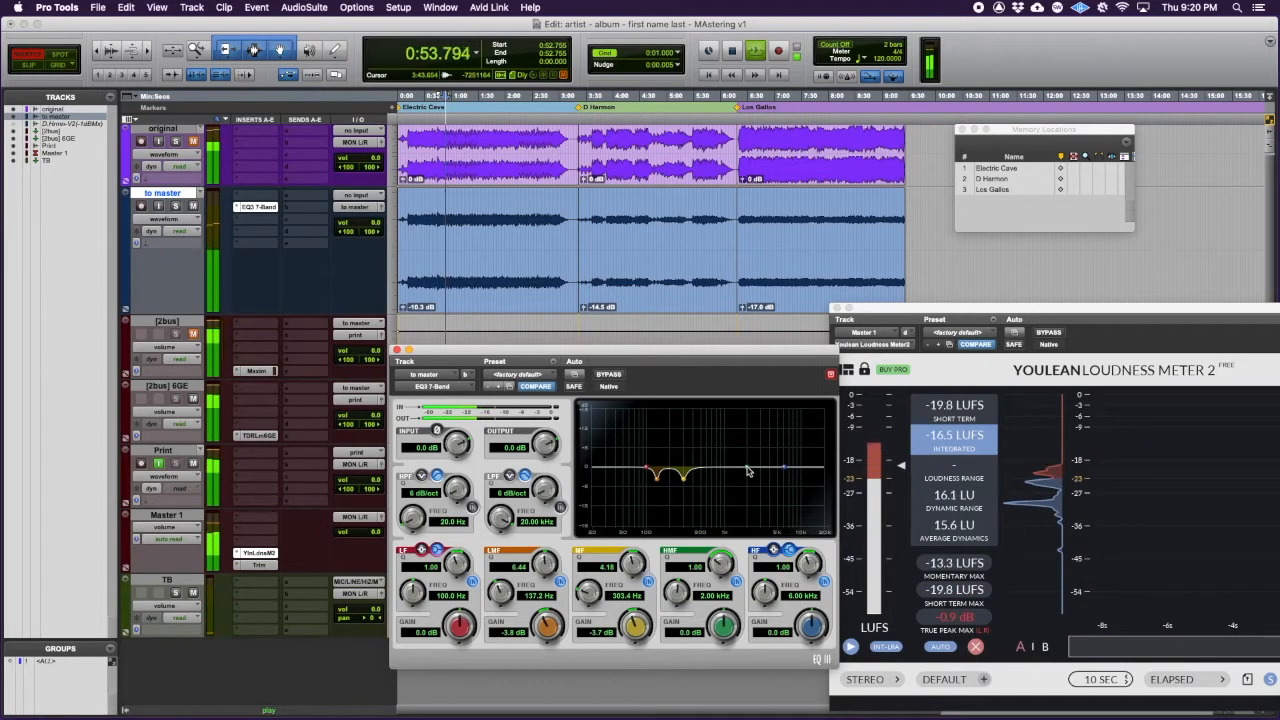
pyautogui.moveTo(747, 470)
pyautogui.mouseDown()
pyautogui.moveTo(734, 520)
pyautogui.moveTo(738, 491)
pyautogui.moveTo(759, 490)
pyautogui.mouseUp()
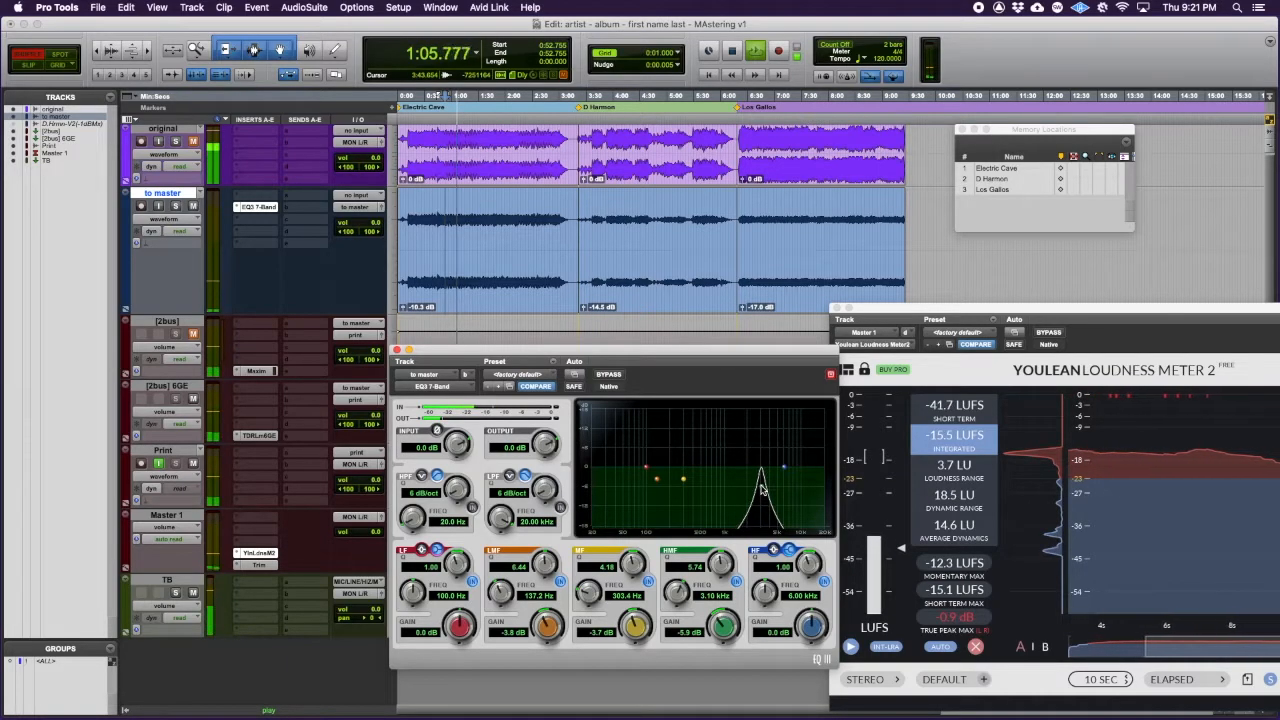
pyautogui.moveTo(759, 490); pyautogui.dragTo(760, 489)
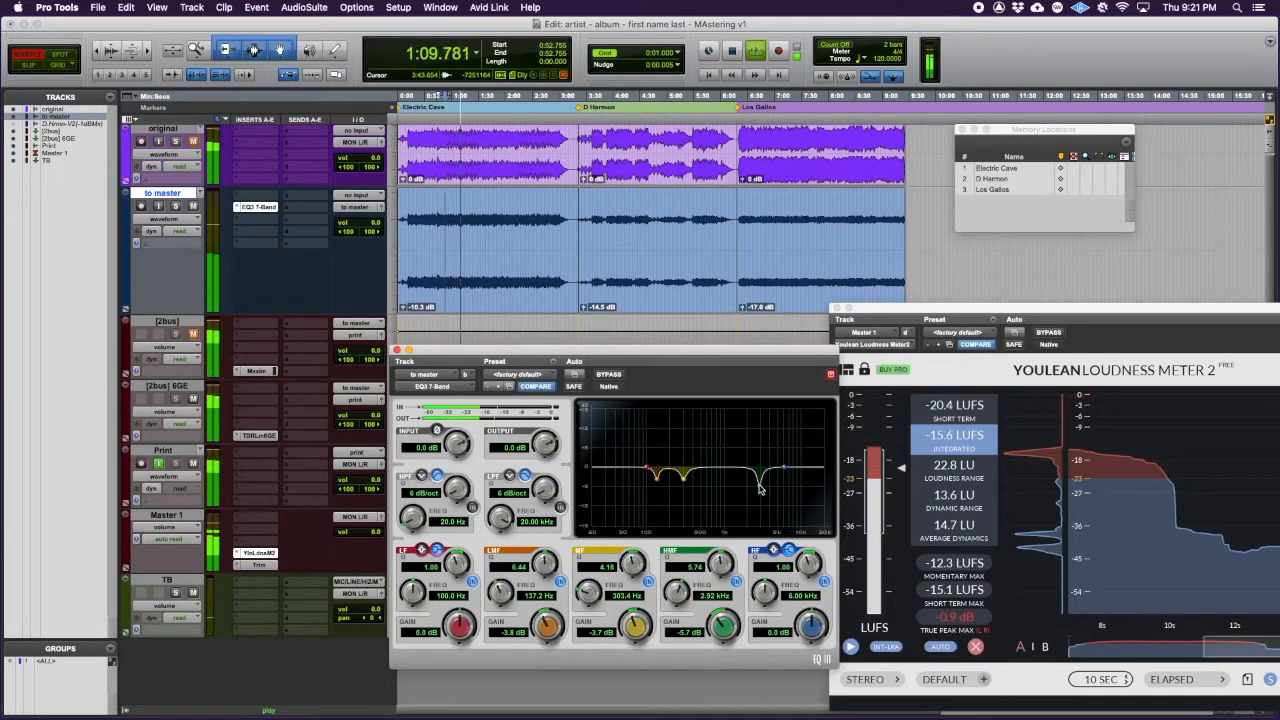
# Step: Raise the HF shelf by 2.0 dB at 8.19 kHz during playback
pyautogui.moveTo(786, 469); pyautogui.dragTo(795, 463)
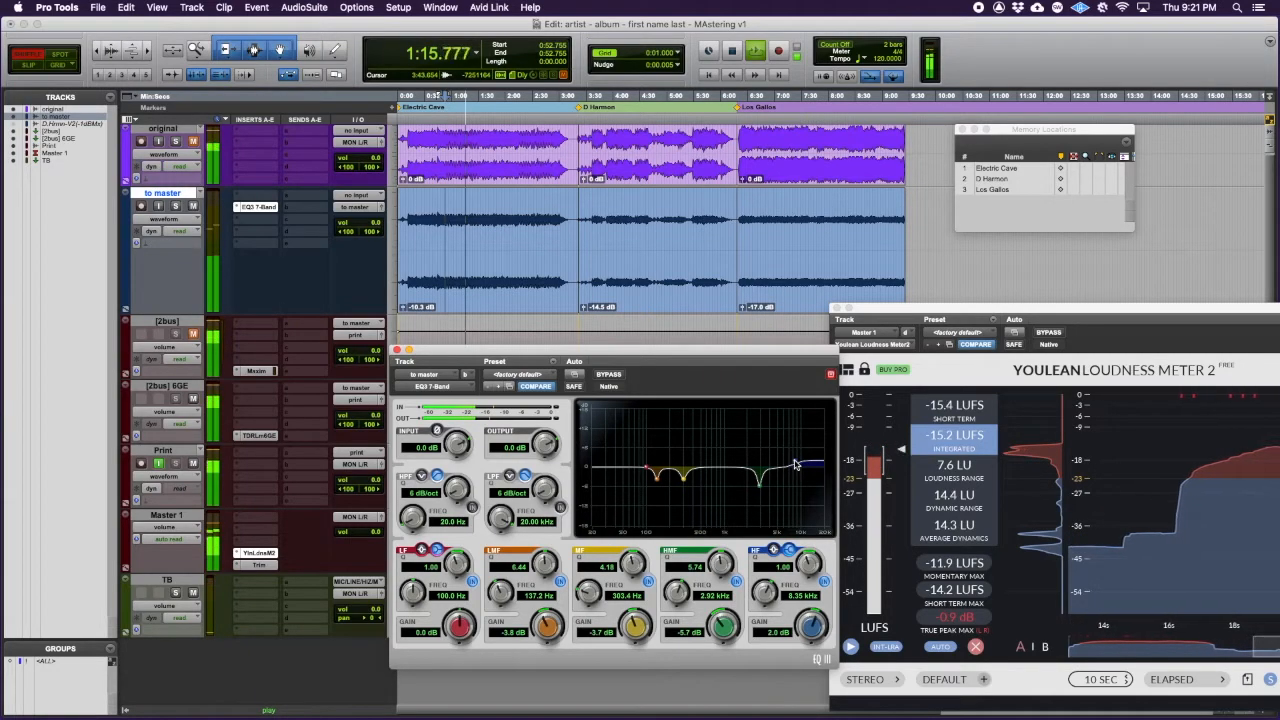
pyautogui.moveTo(795, 464); pyautogui.dragTo(794, 464)
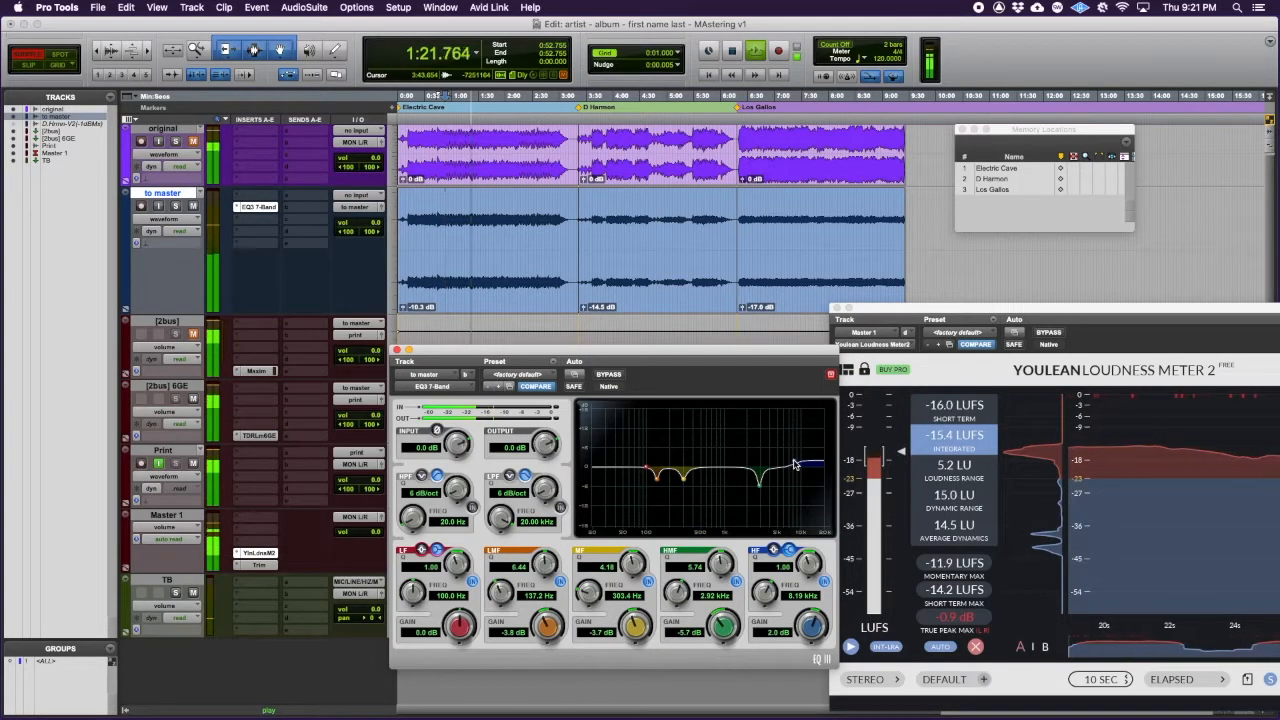
# Step: Compare the track with EQ3 7-Band bypassed and active during playback
pyautogui.click(609, 375)
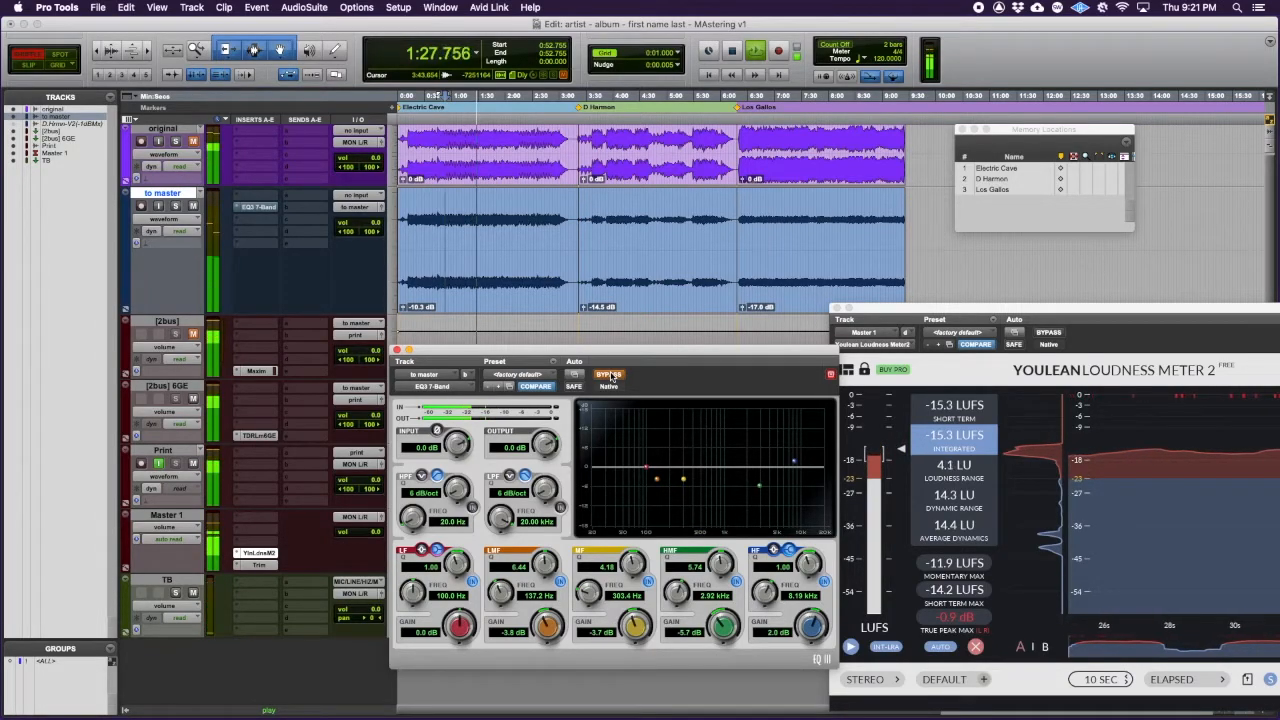
pyautogui.click(609, 375)
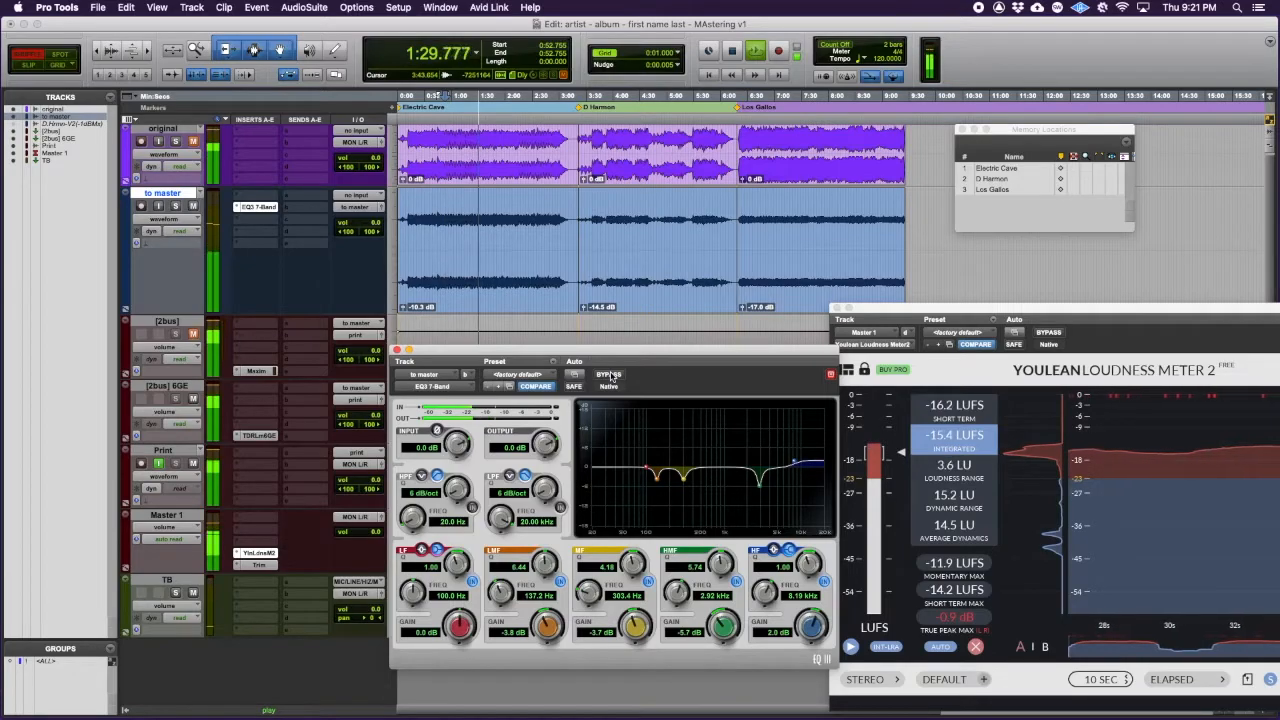
pyautogui.press('space')
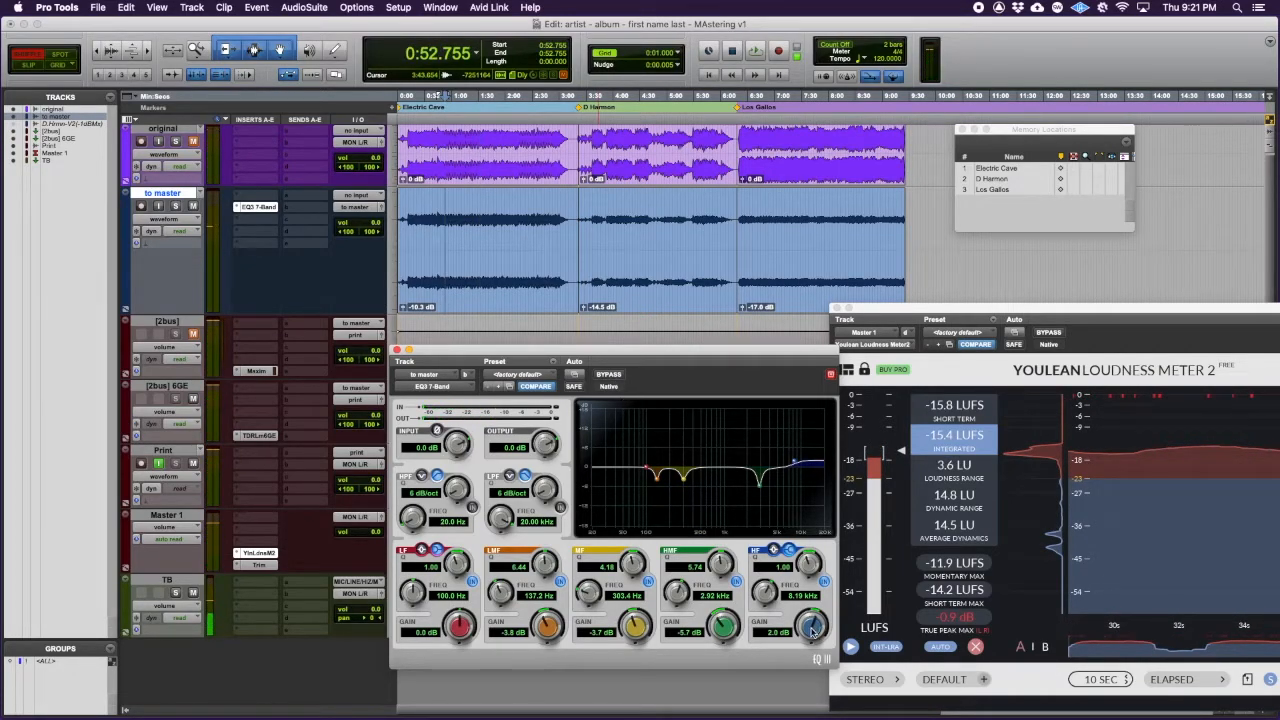
# Step: Set the HF shelf to 1.5 dB at 10.42 kHz and audition the track
pyautogui.moveTo(811, 638); pyautogui.dragTo(811, 641)
pyautogui.moveTo(768, 593); pyautogui.dragTo(772, 582)
pyautogui.press('space')
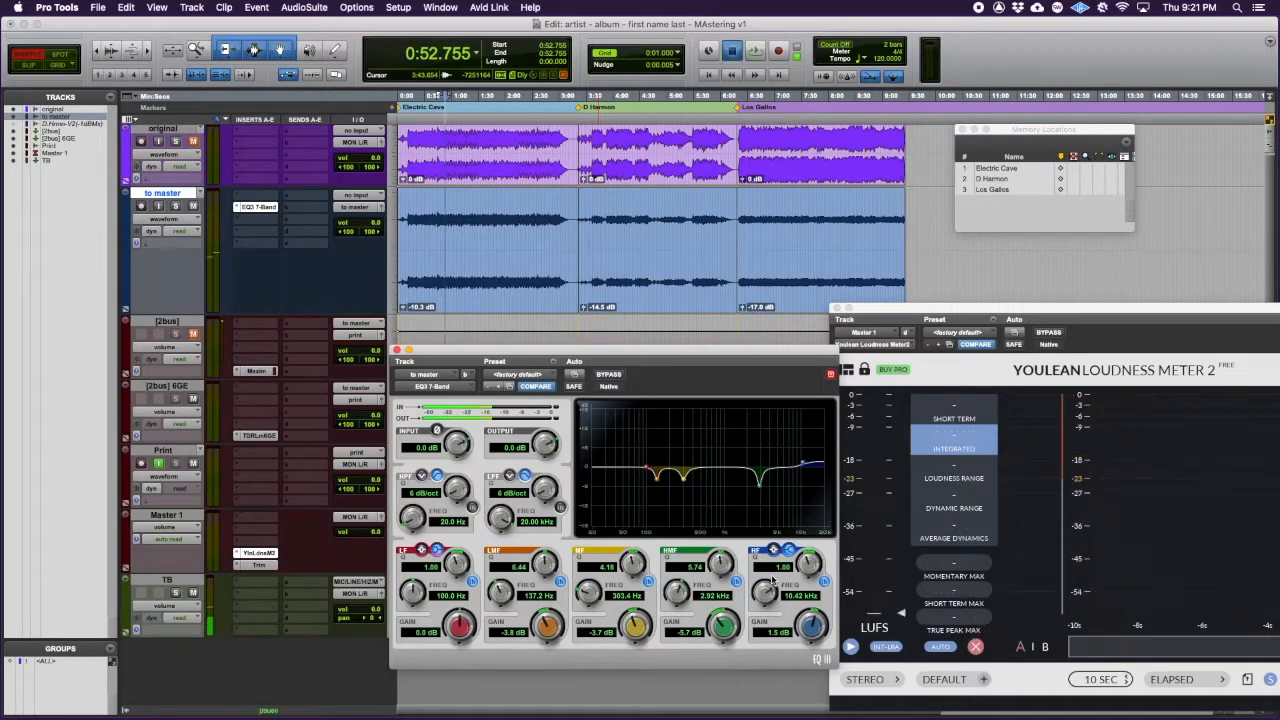
pyautogui.press('space')
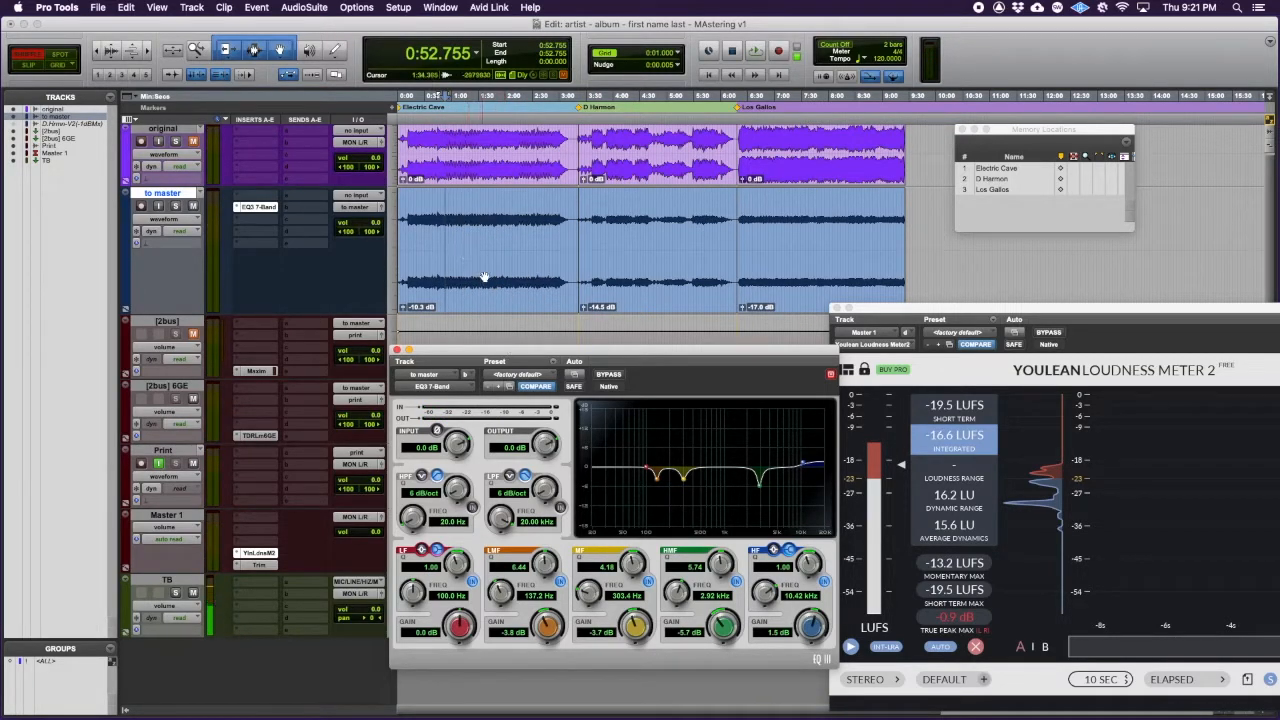
# Step: Set the EQ's settings preferences to save plug-in settings to the Session Folder
pyautogui.click(554, 375)
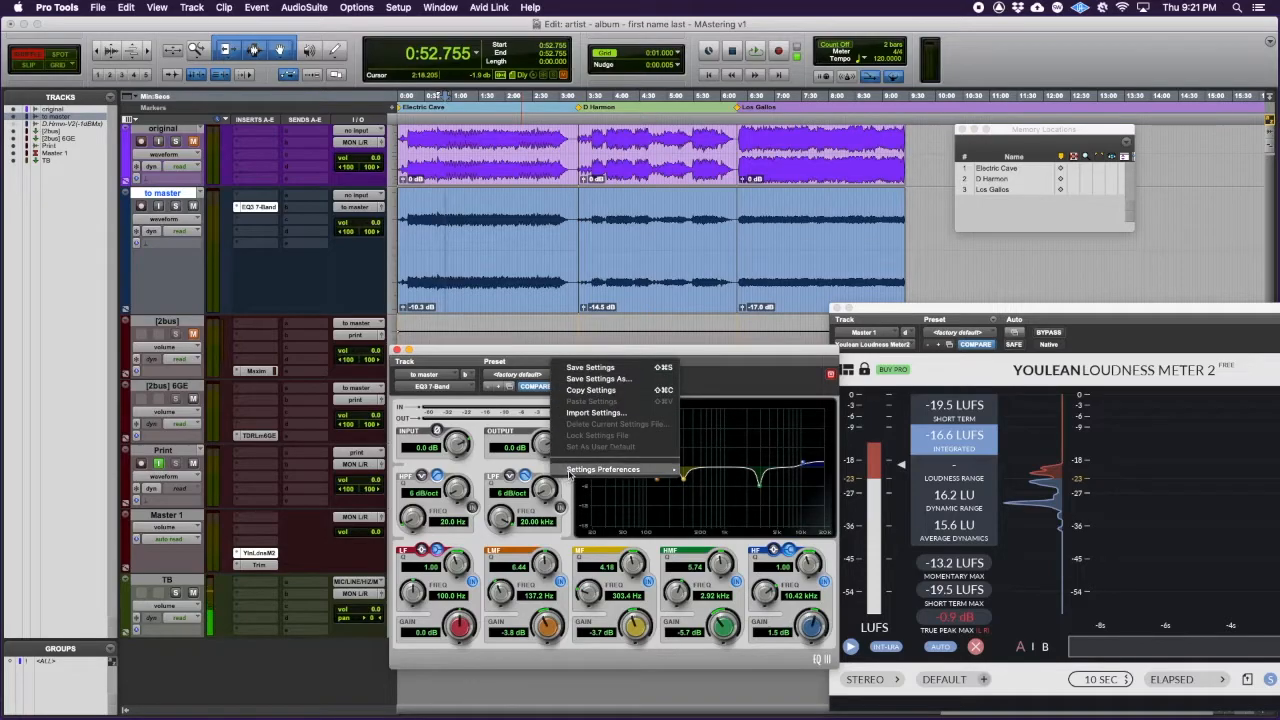
pyautogui.moveTo(571, 477)
pyautogui.moveTo(708, 492)
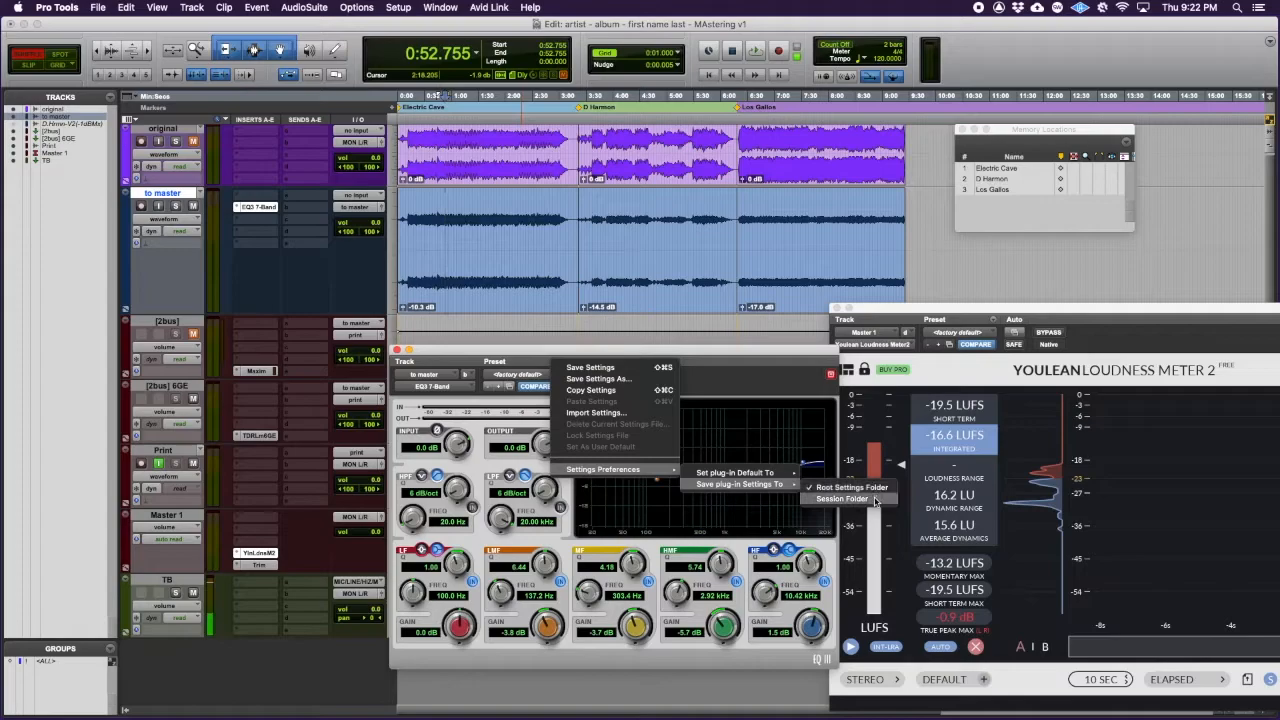
pyautogui.click(875, 502)
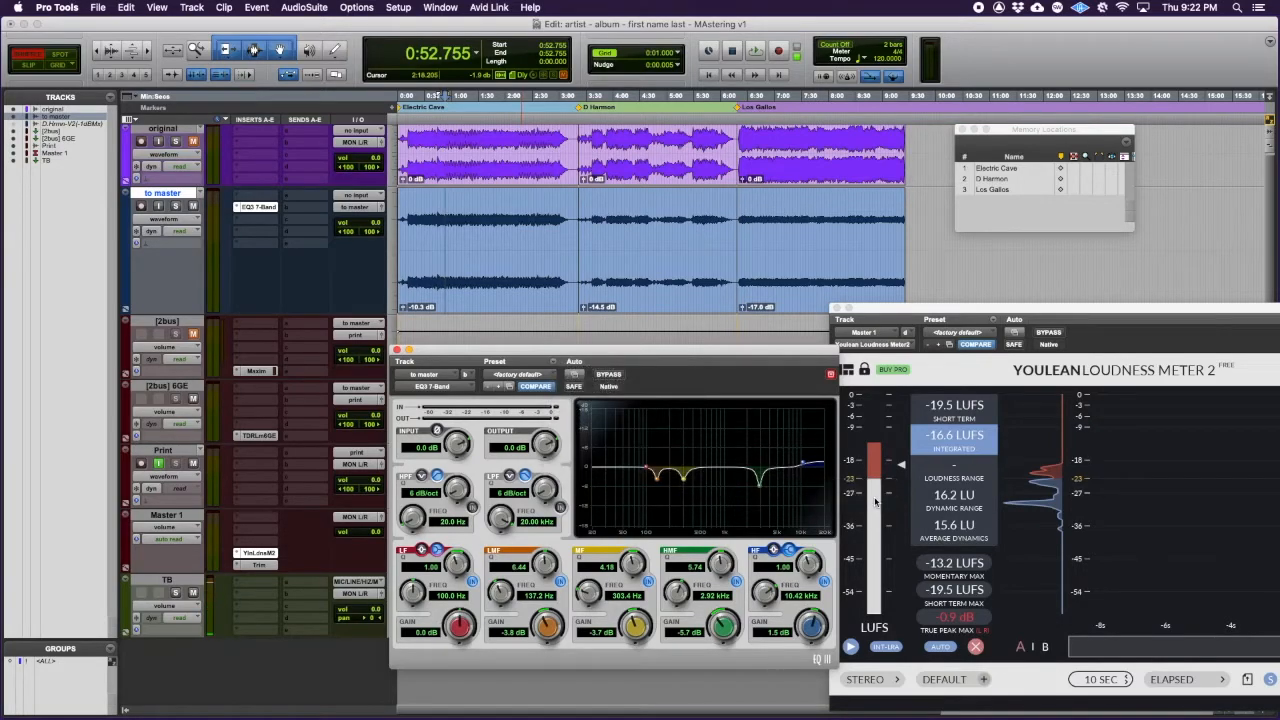
pyautogui.click(552, 362)
pyautogui.click(570, 378)
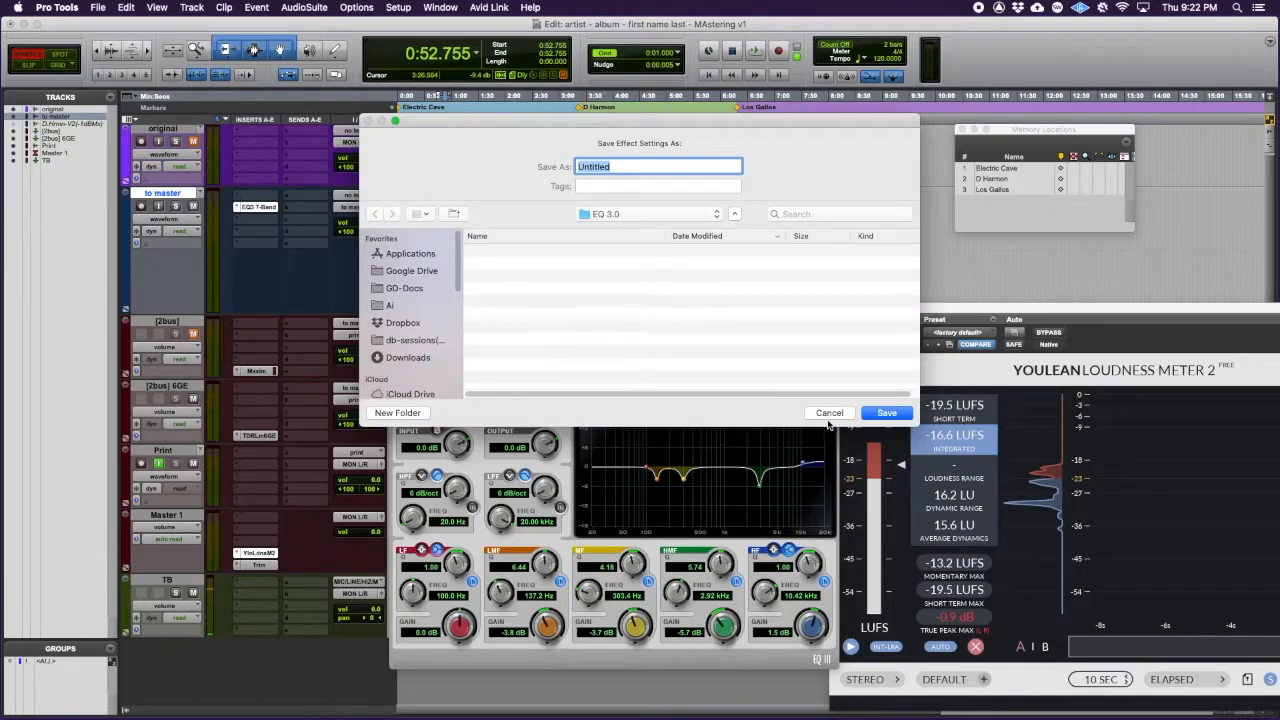
pyautogui.click(828, 417)
# Step: Save the EQ settings as "01 Electronic Cave Eq (B)" in the session's EQ 3.0 plug-in settings folder
pyautogui.click(557, 362)
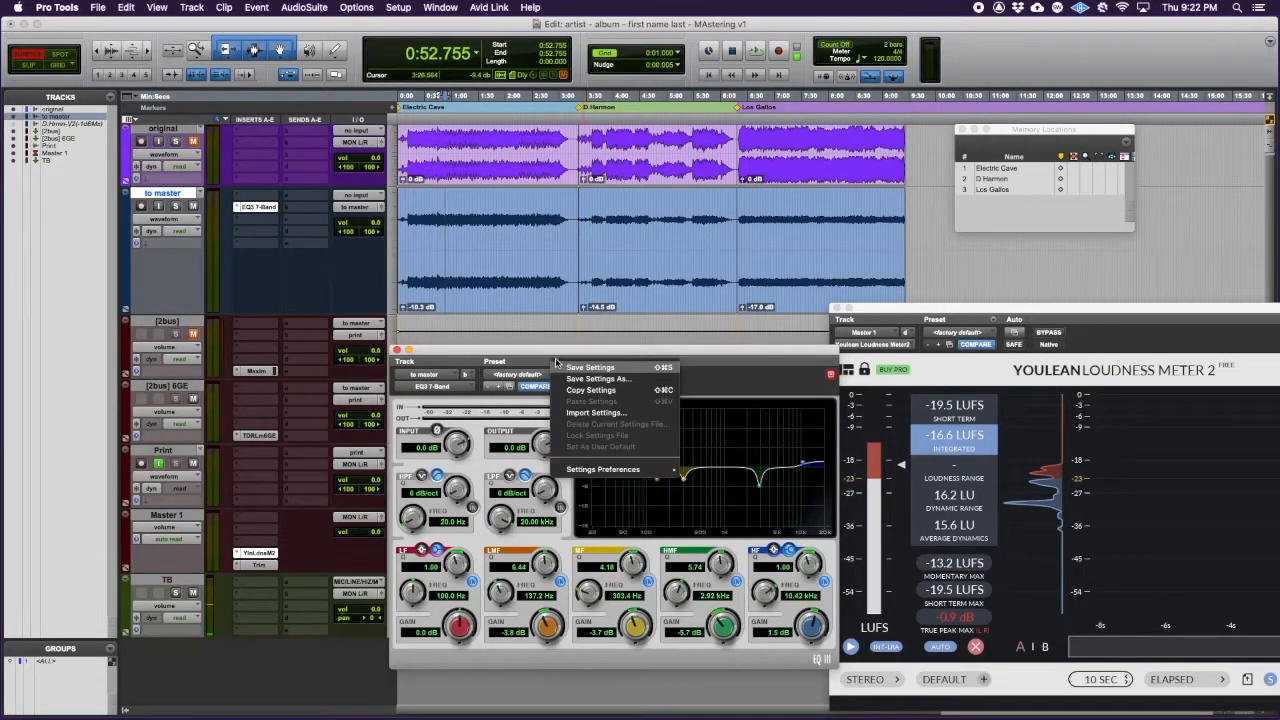
pyautogui.moveTo(648, 470)
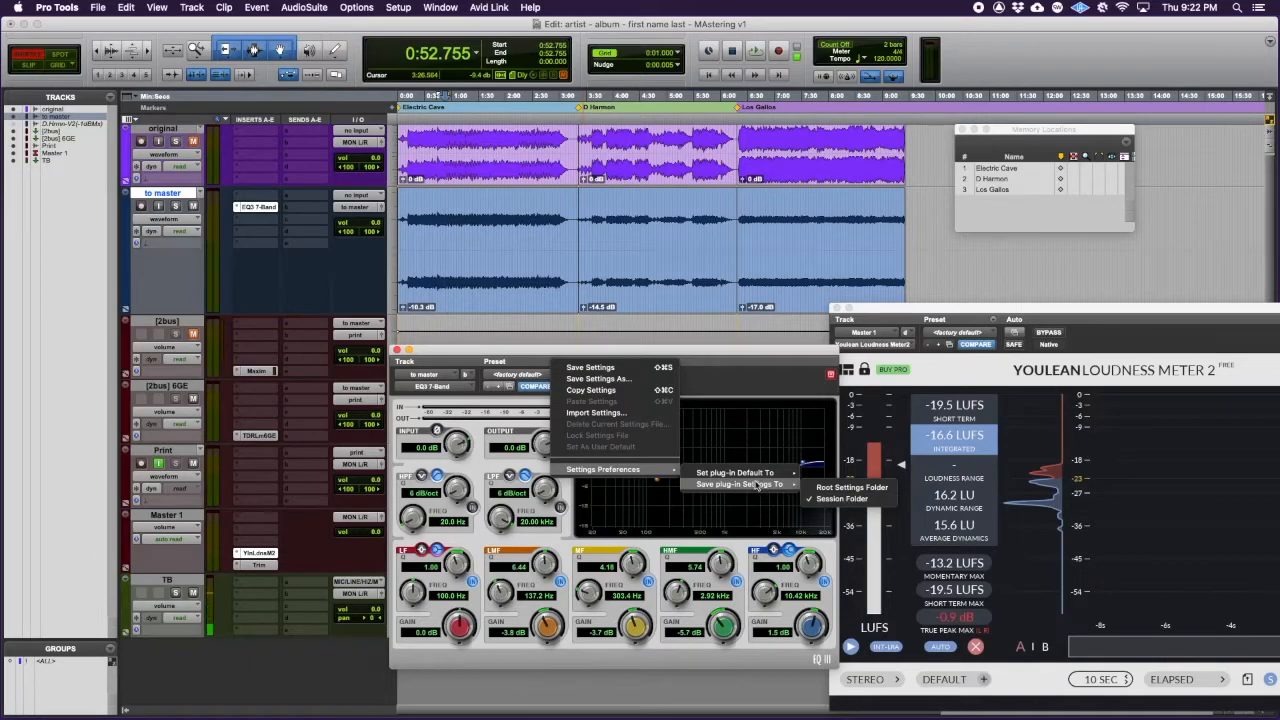
pyautogui.click(622, 379)
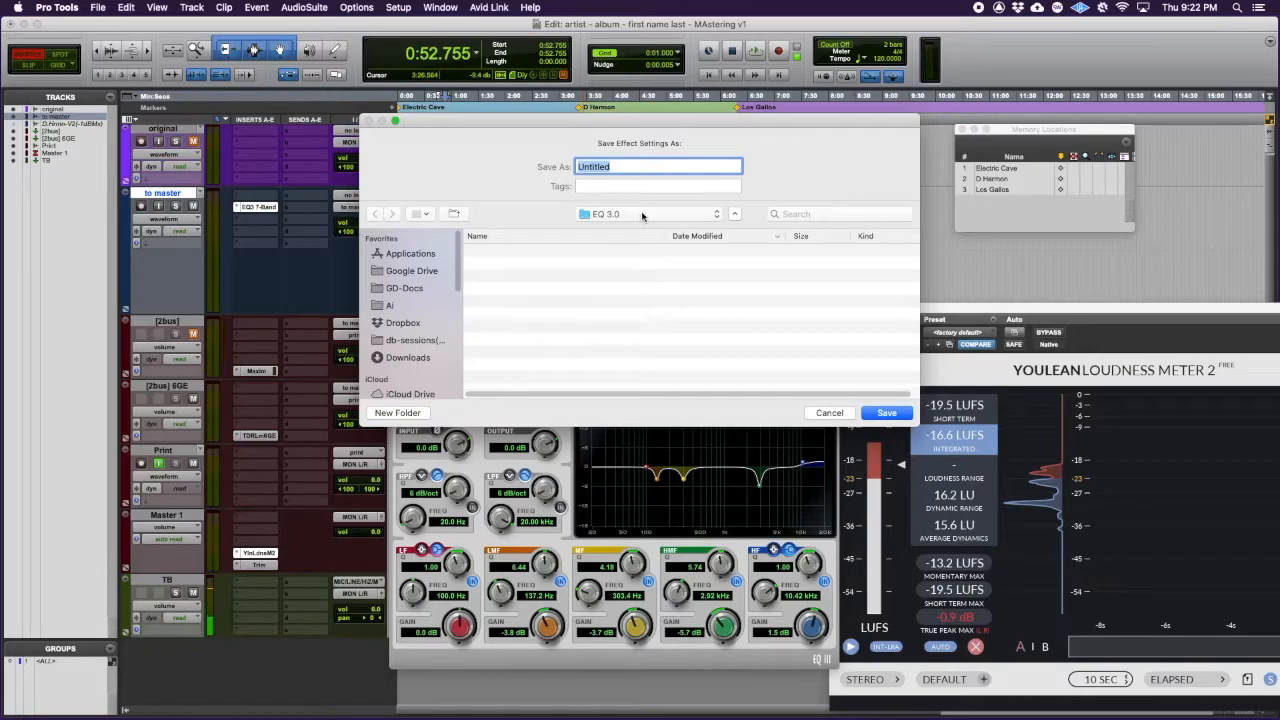
pyautogui.click(642, 214)
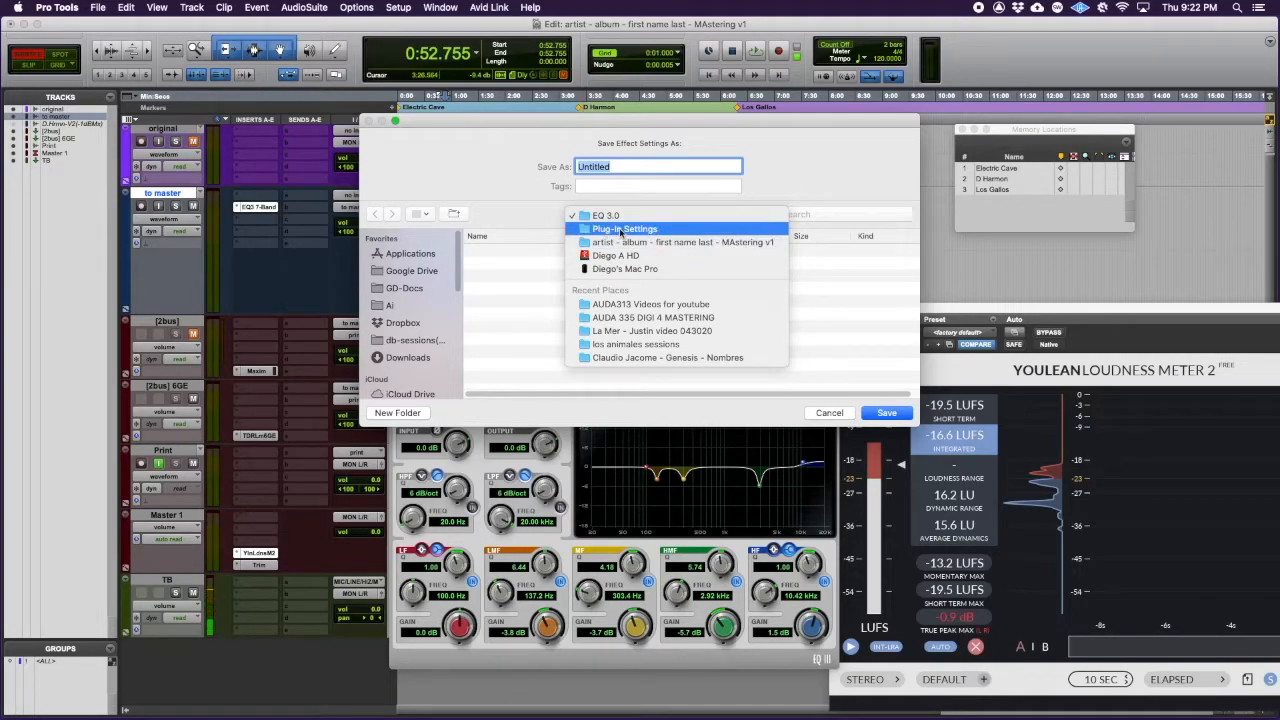
pyautogui.click(614, 165)
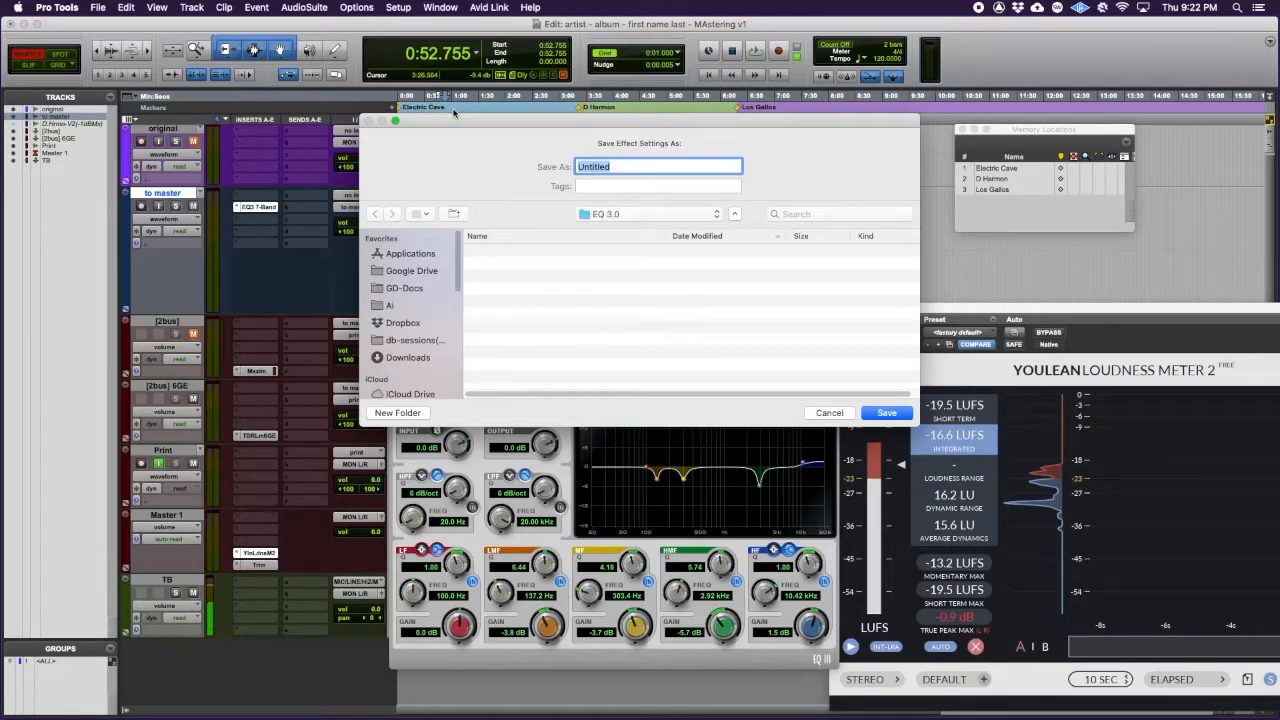
pyautogui.write('01 Electronic Cave Eq (B')
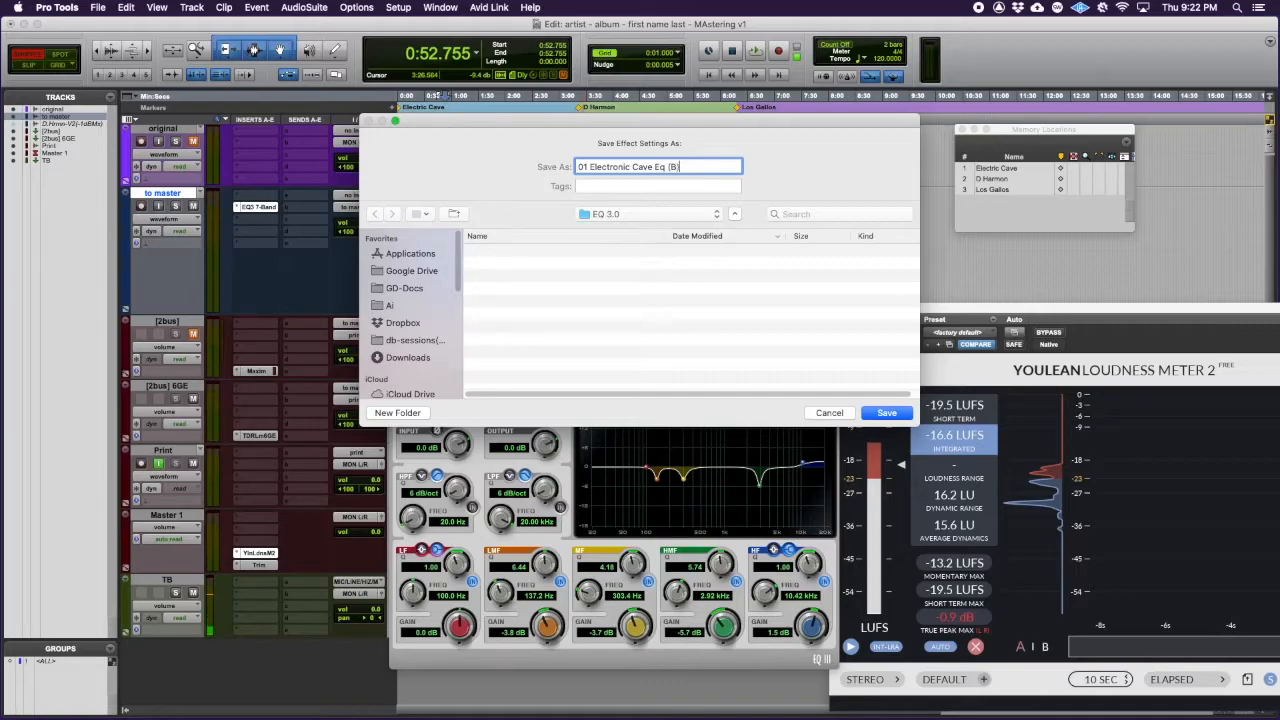
pyautogui.press('Return')
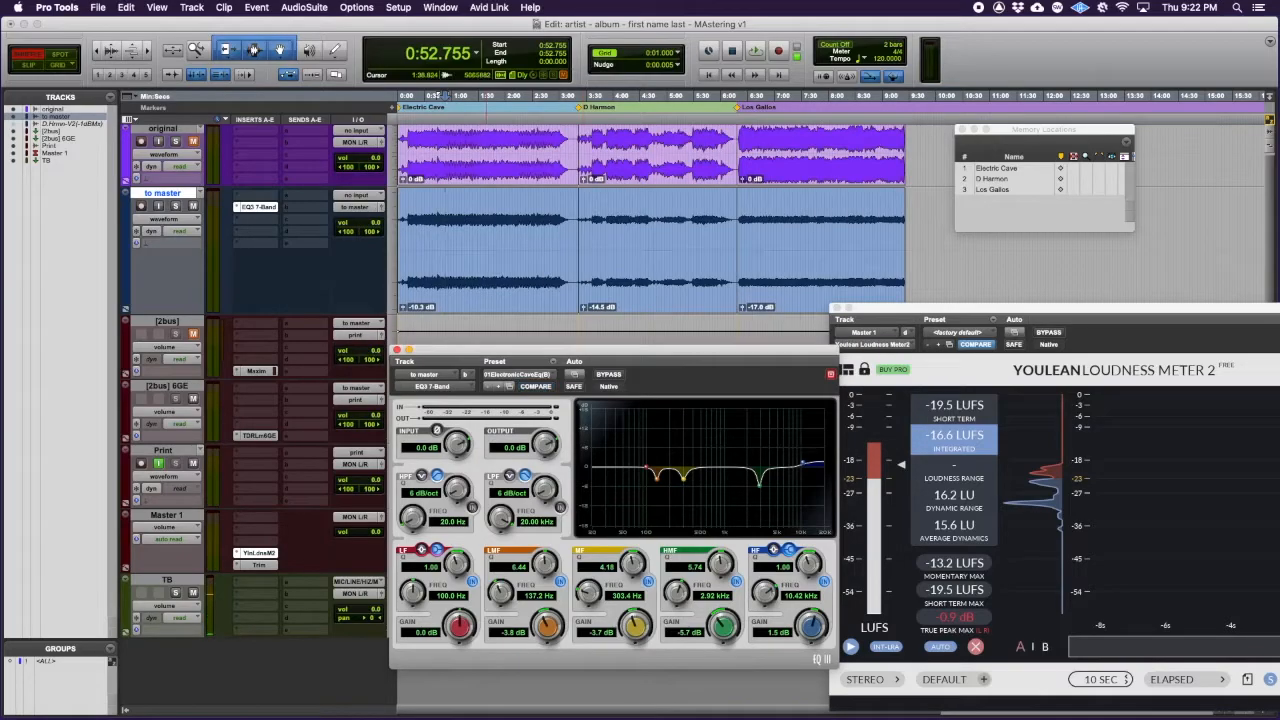
# Step: Place the playback start at 3:59.258 in the D Harmon song and audition it with the EQ reset to factory default
pyautogui.click(612, 217)
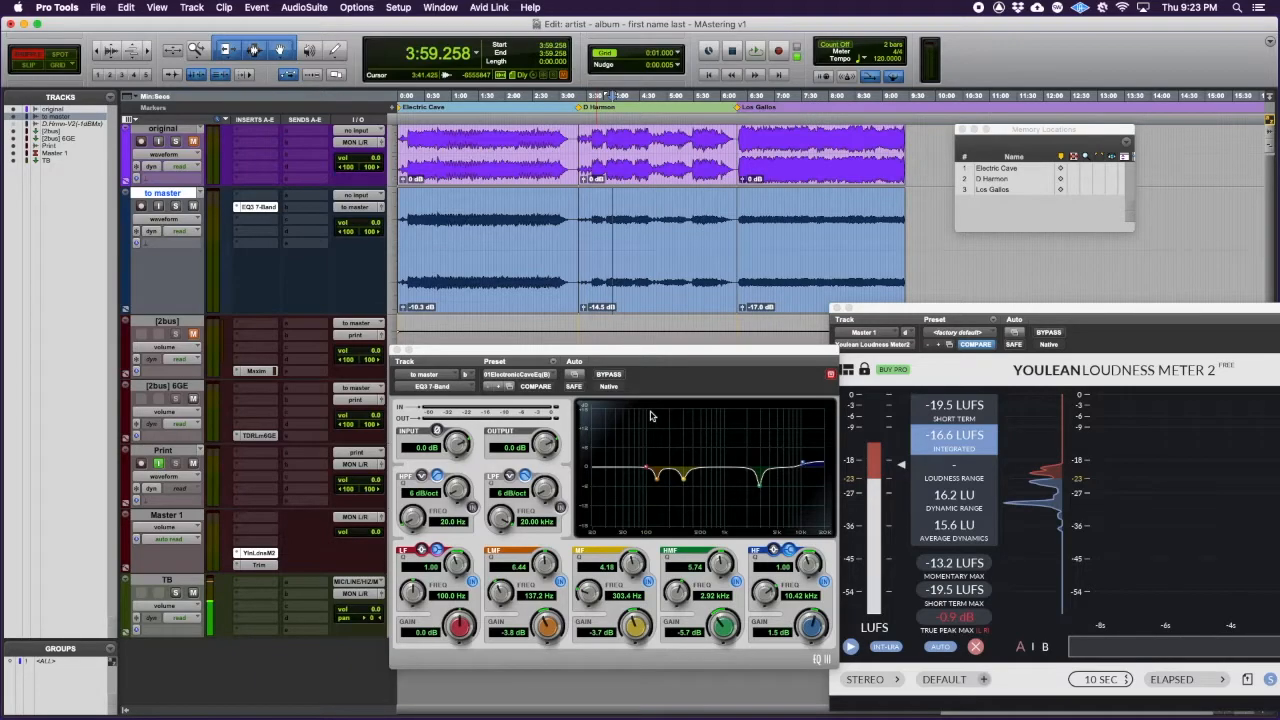
pyautogui.click(531, 376)
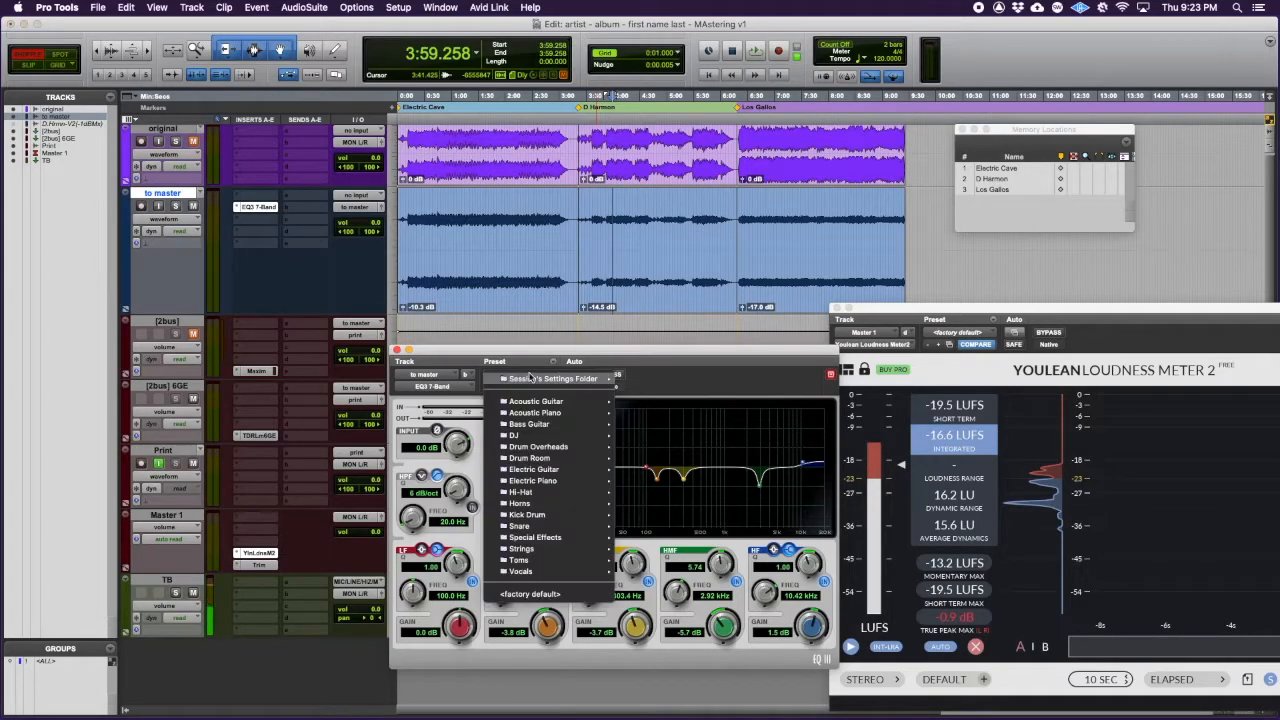
pyautogui.click(555, 596)
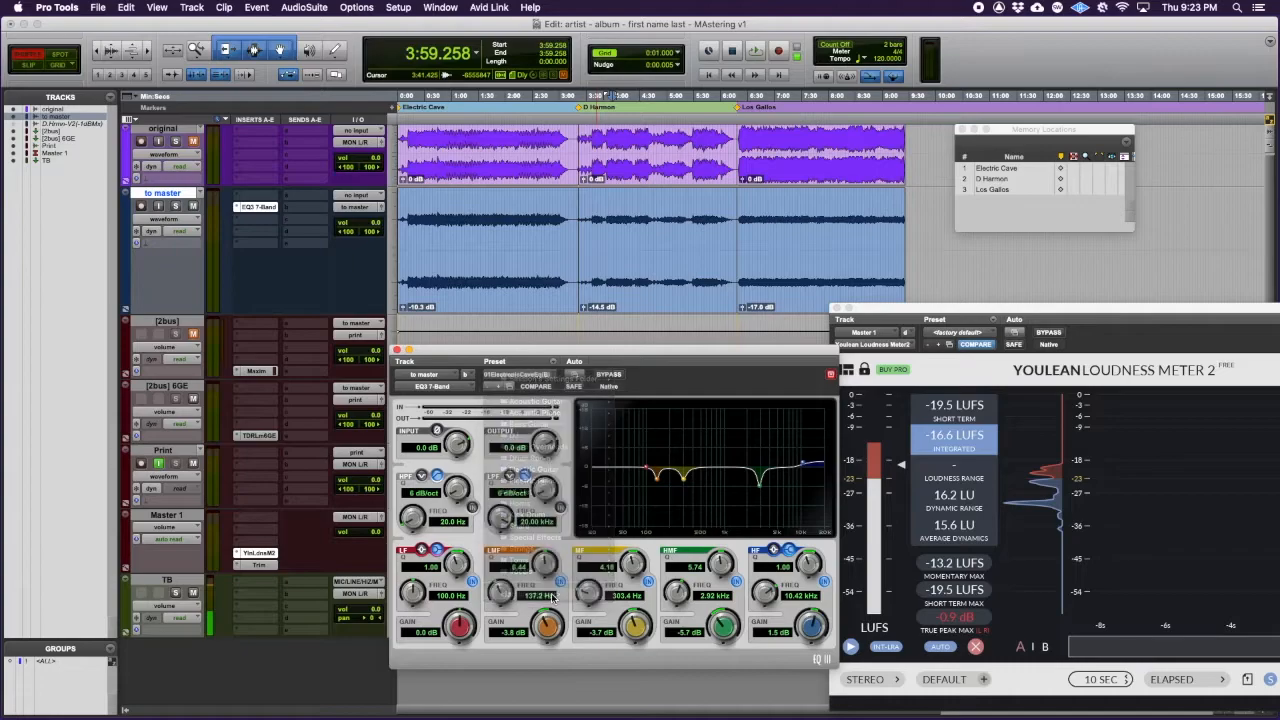
pyautogui.press('space')
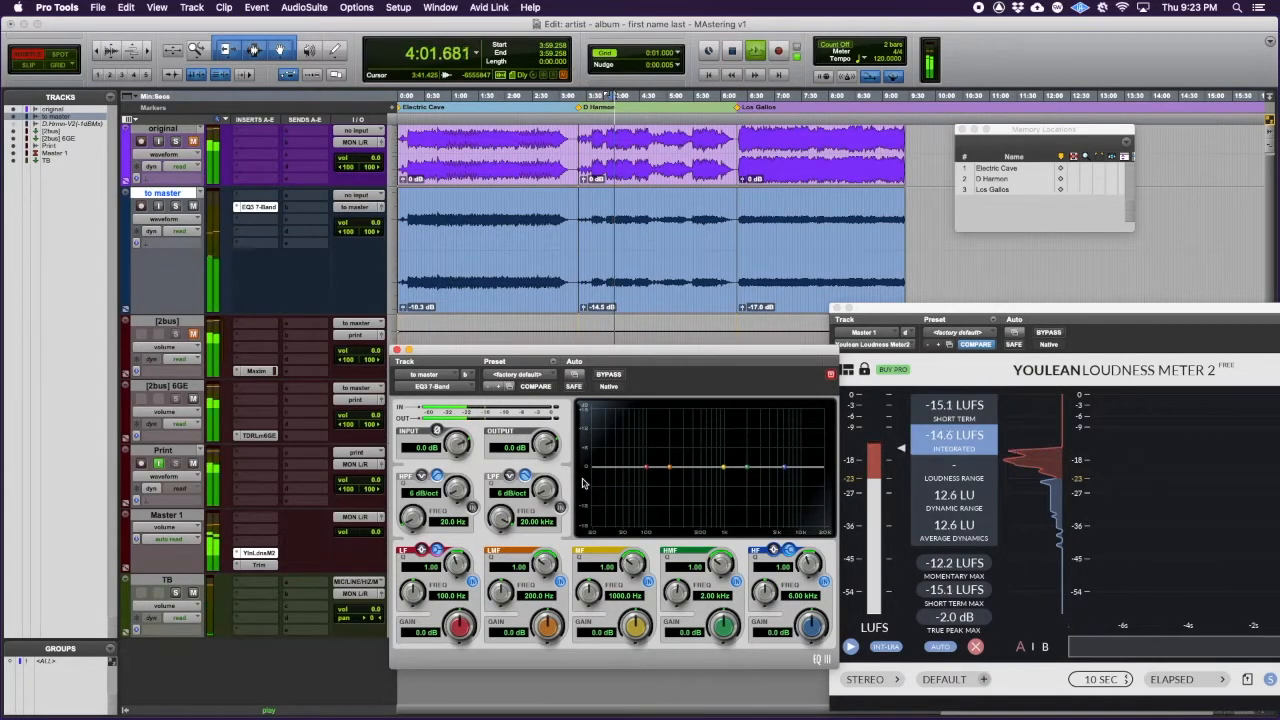
pyautogui.press('space')
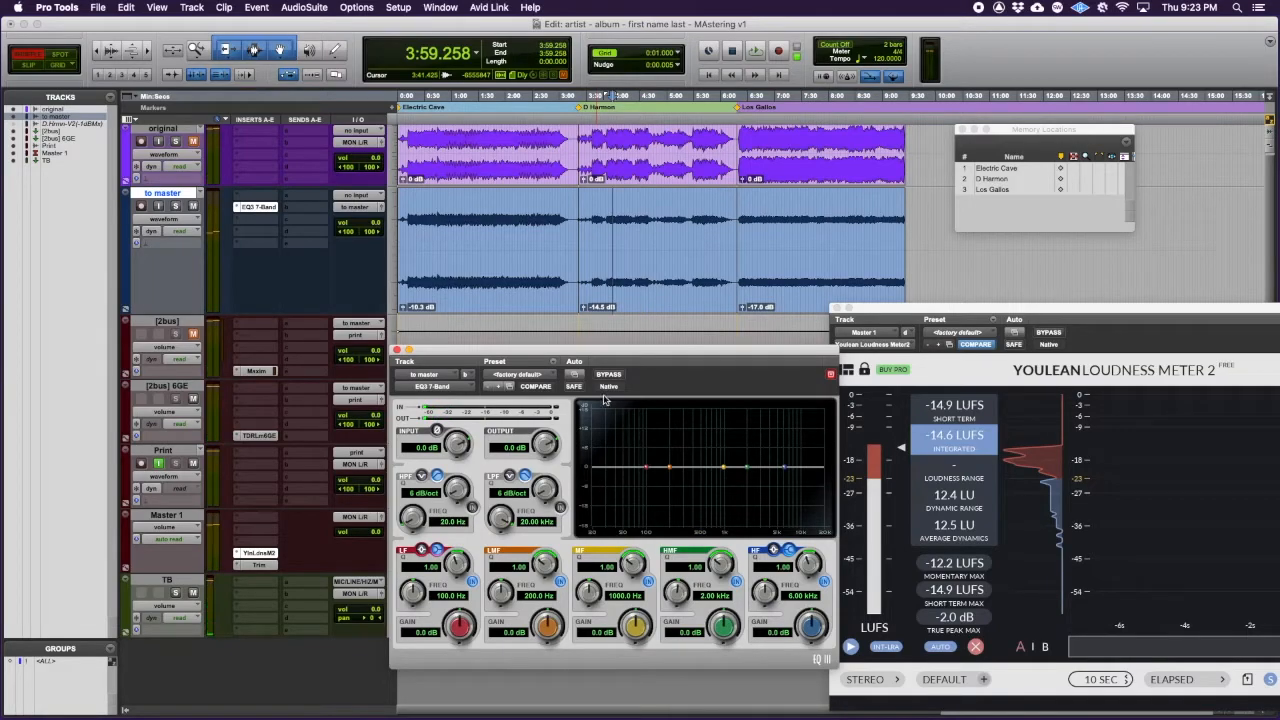
# Step: Sweep the LMF band during playback and set a 2.0 dB cut at 303.4 Hz with a Q of 2.91
pyautogui.press('space')
pyautogui.moveTo(670, 467); pyautogui.dragTo(683, 494)
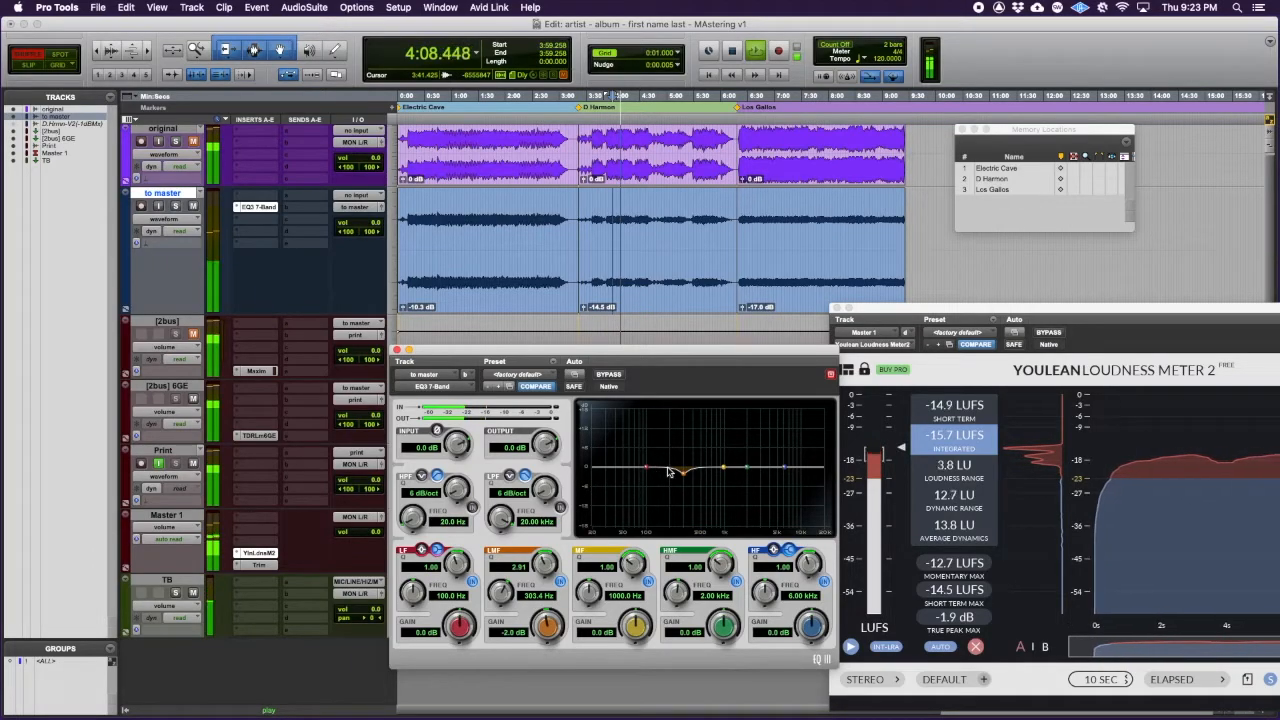
pyautogui.press('space')
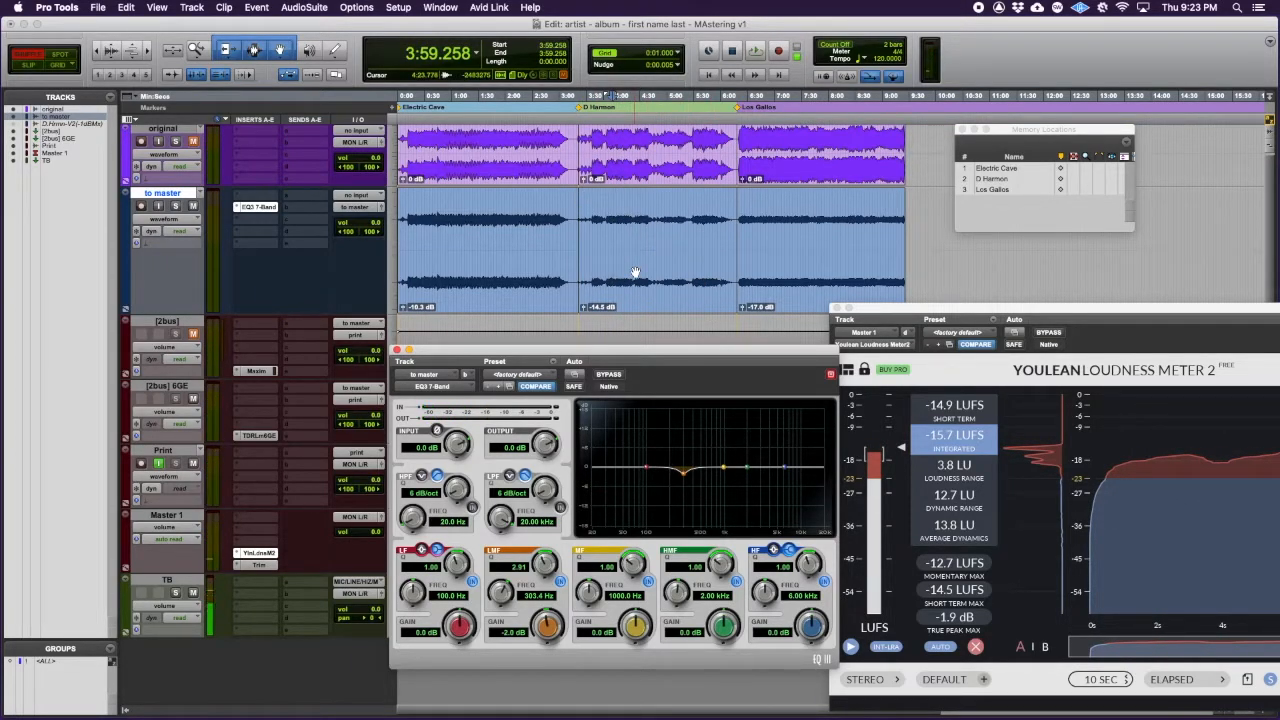
# Step: Set a 1.5 dB MF cut at 1.12 kHz with a Q of 3.26 during playback
pyautogui.press('space')
pyautogui.moveTo(732, 469); pyautogui.dragTo(725, 492)
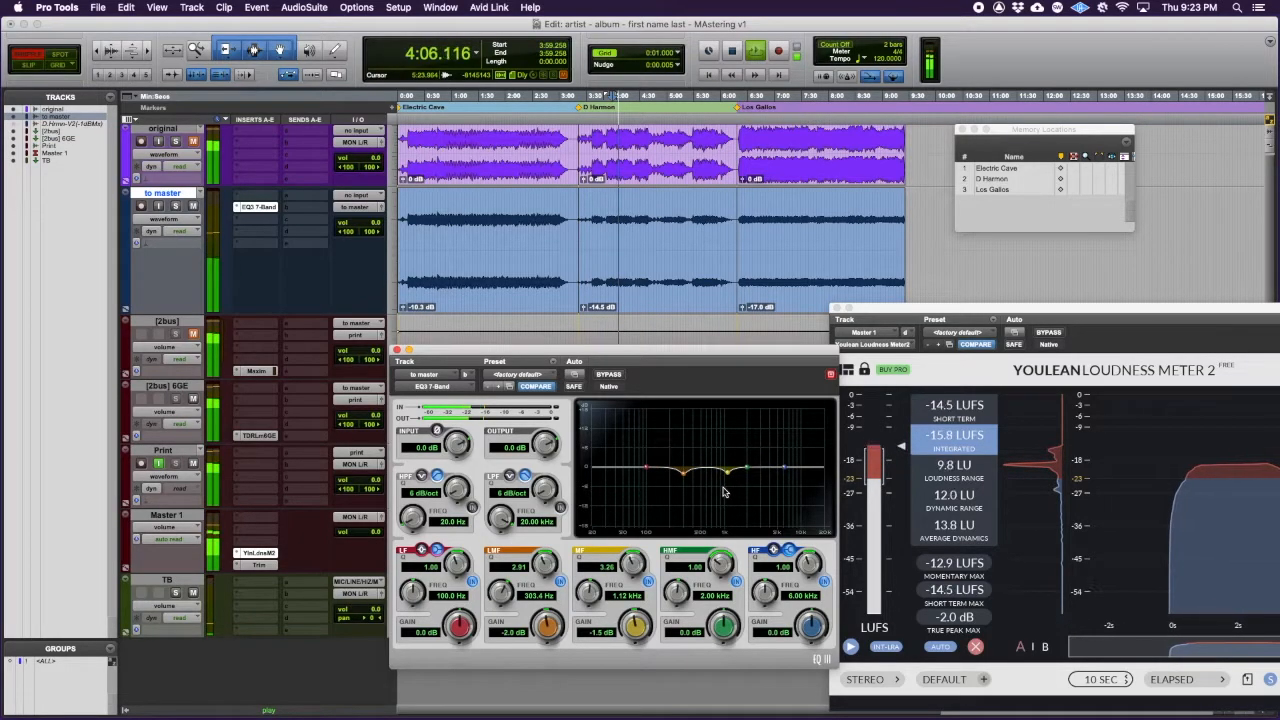
pyautogui.press('space')
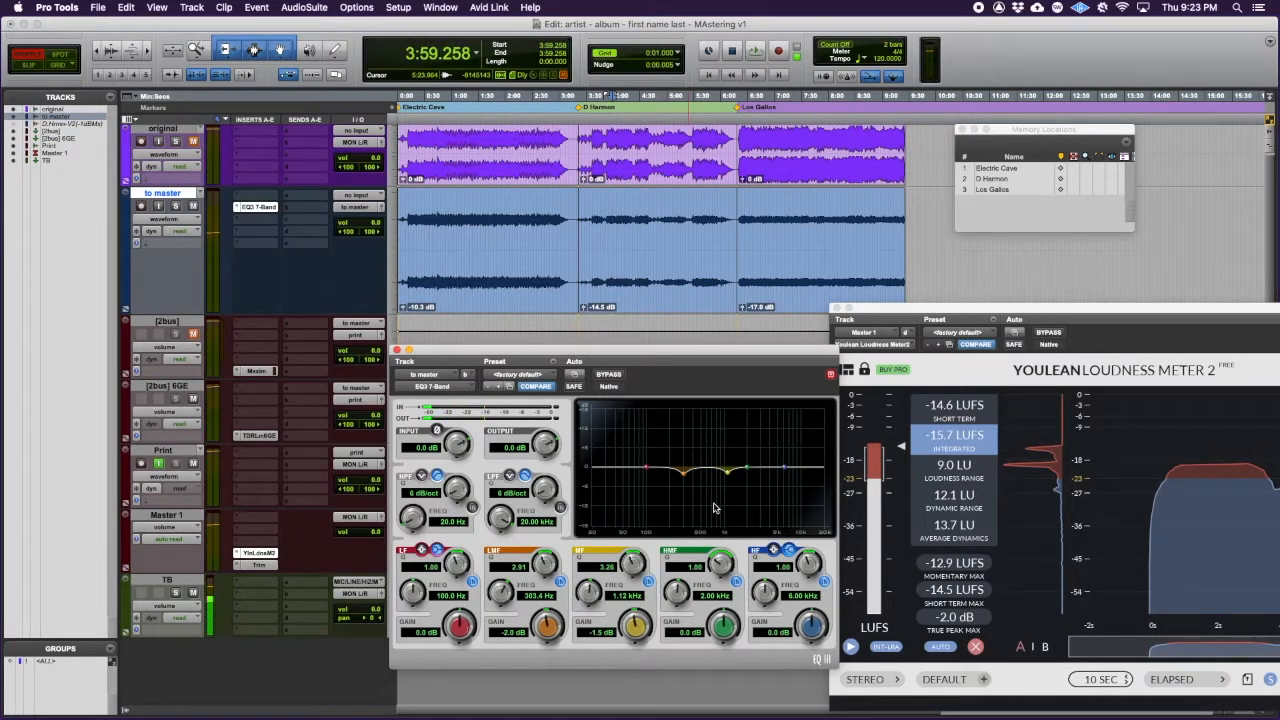
# Step: Save the second song's EQ settings as "02 D Harmon" in the session's EQ 3.0 folder
pyautogui.click(553, 362)
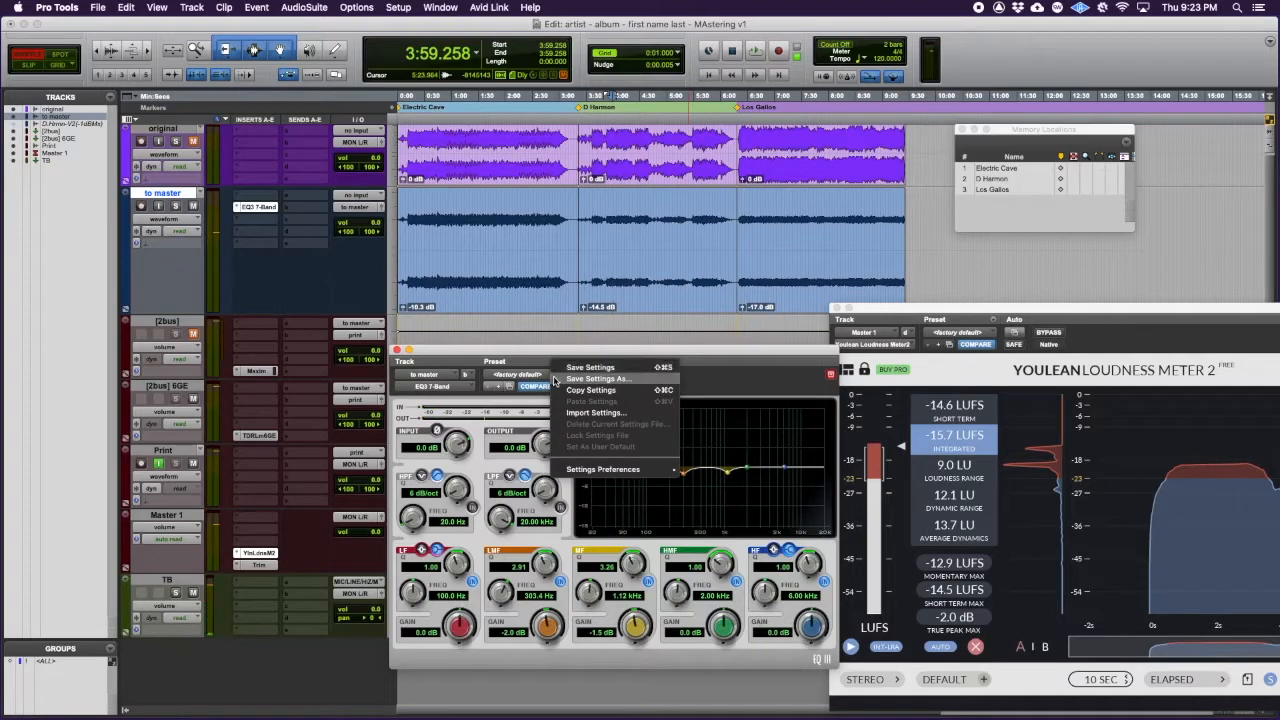
pyautogui.click(590, 379)
pyautogui.write('02 D Harmon')
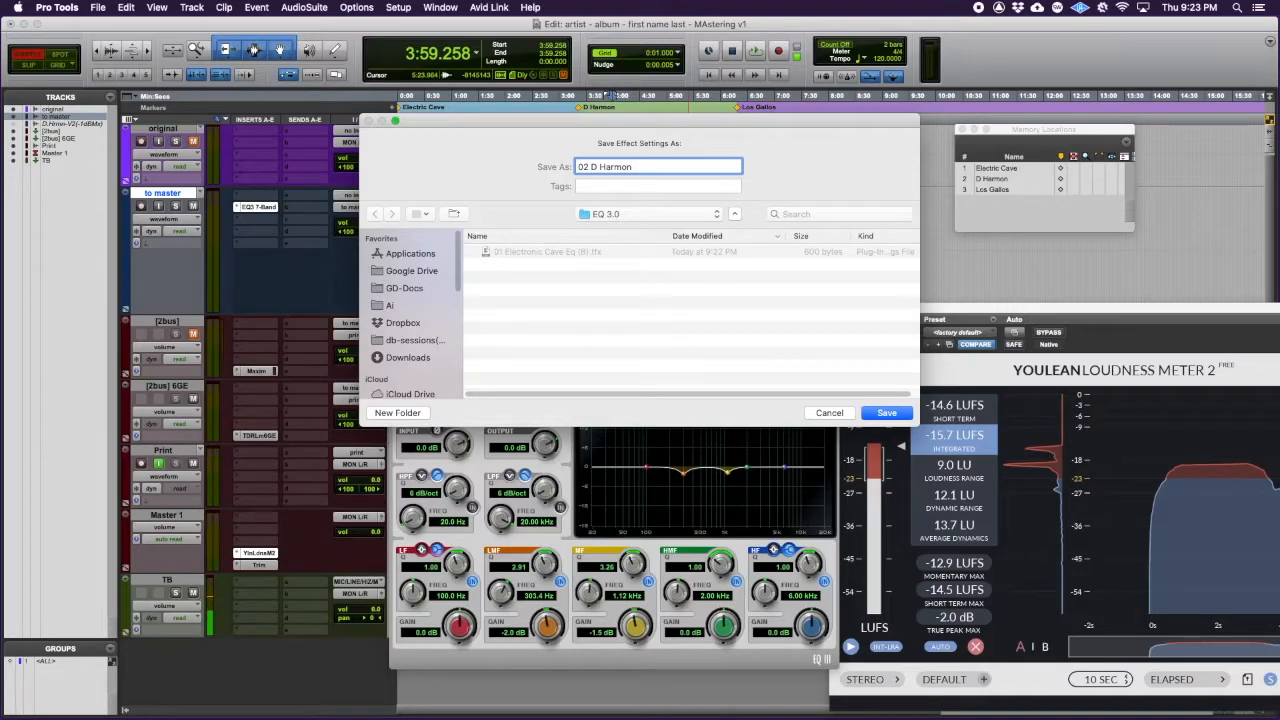
pyautogui.press('Return')
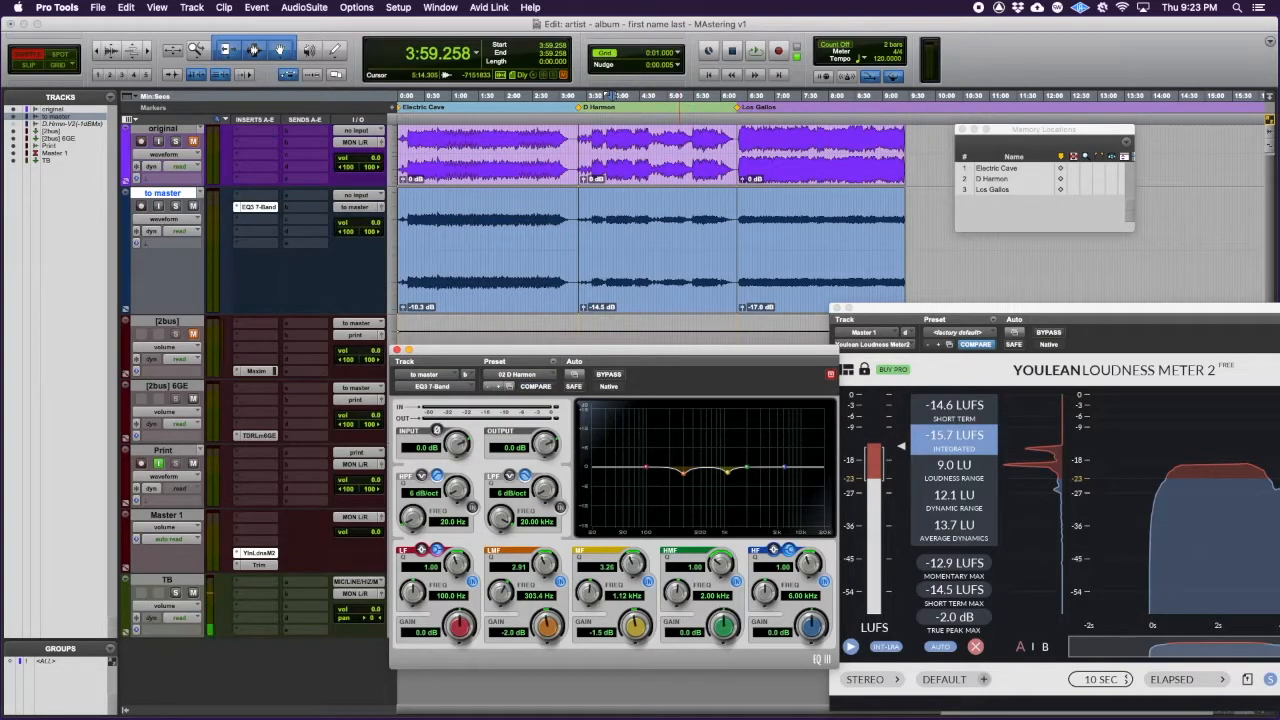
# Step: Place the playback start at 6:54.615 in the Los Gallos song and reset the EQ to factory default
pyautogui.click(769, 228)
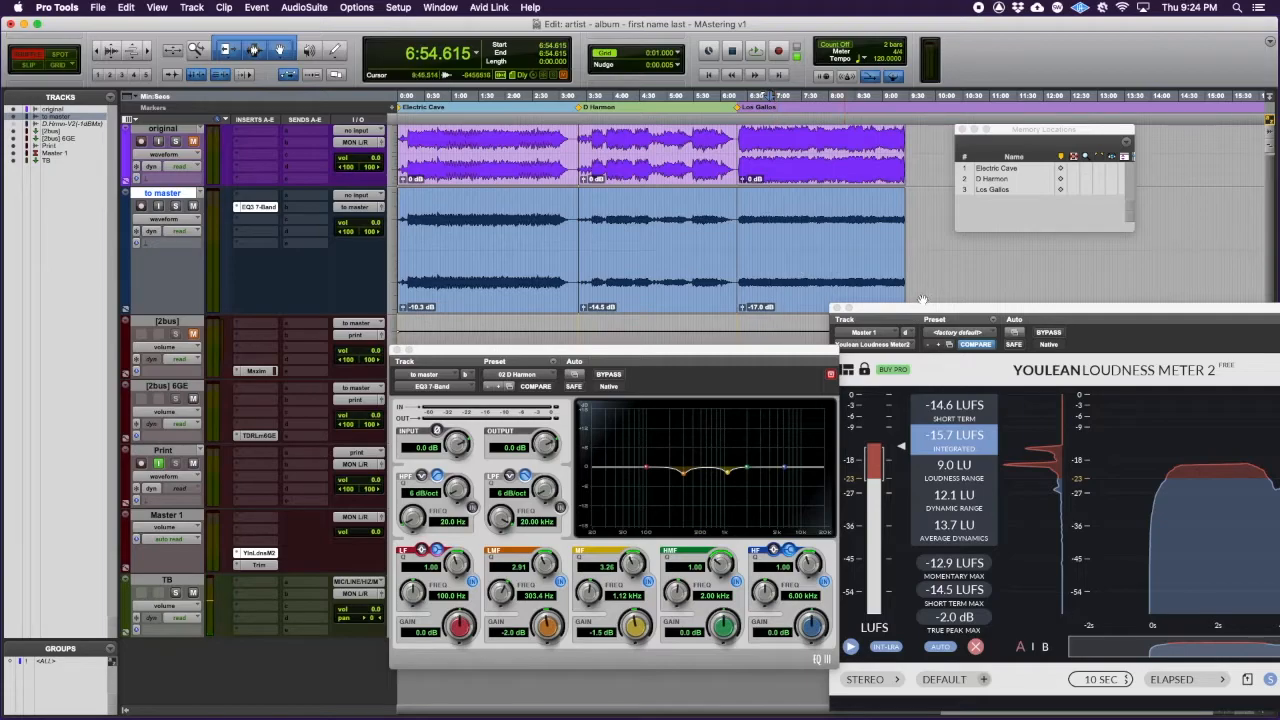
pyautogui.moveTo(922, 306); pyautogui.dragTo(934, 315)
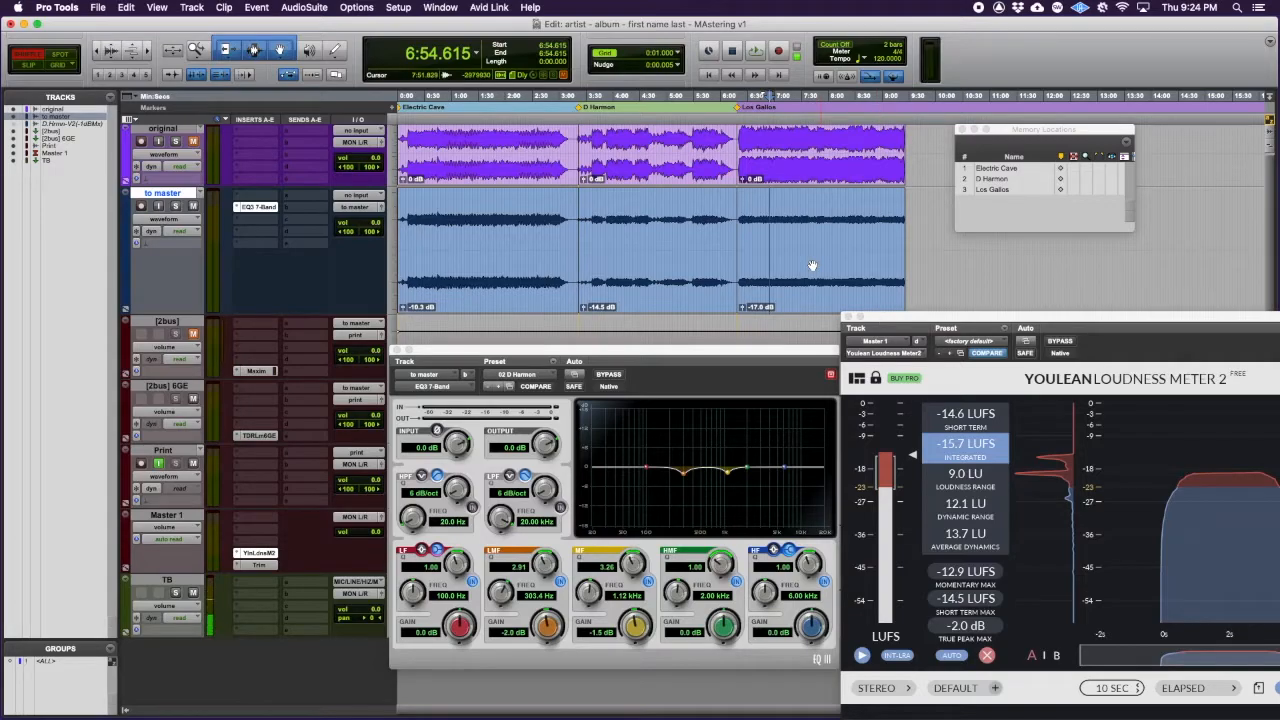
pyautogui.click(532, 376)
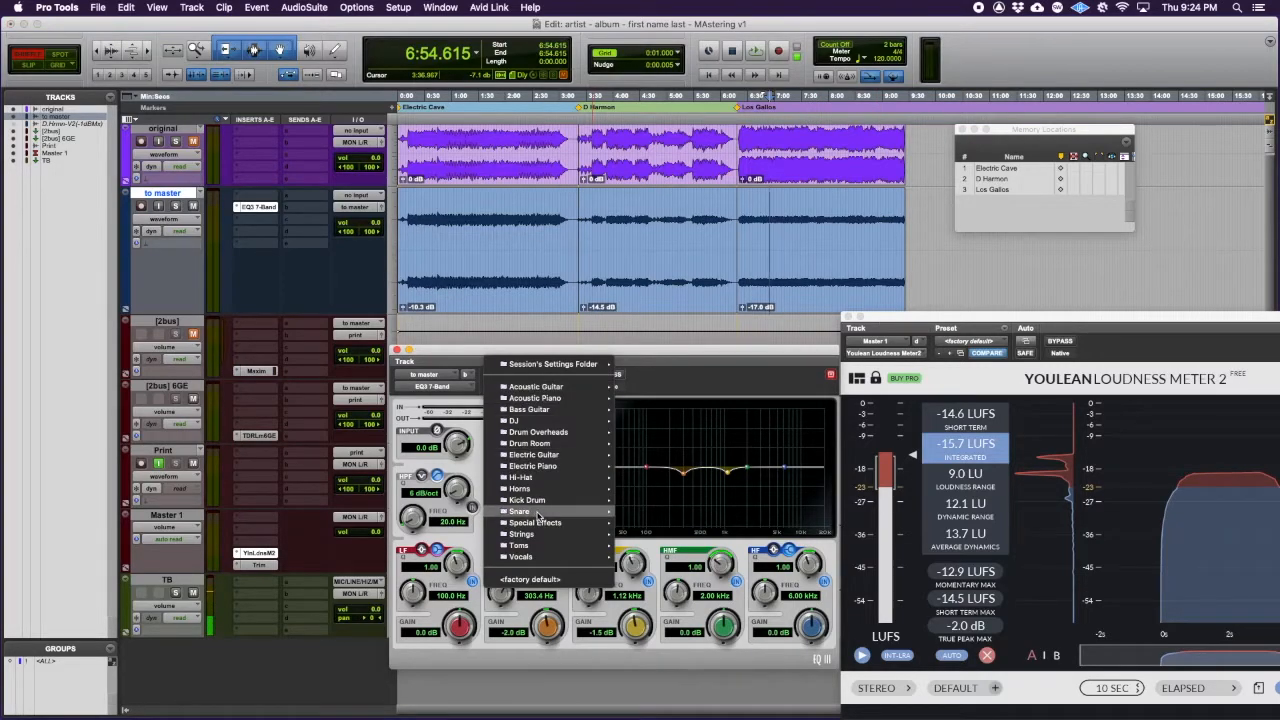
pyautogui.click(528, 580)
# Step: Audition the Los Gallos song through the flat EQ
pyautogui.press('space')
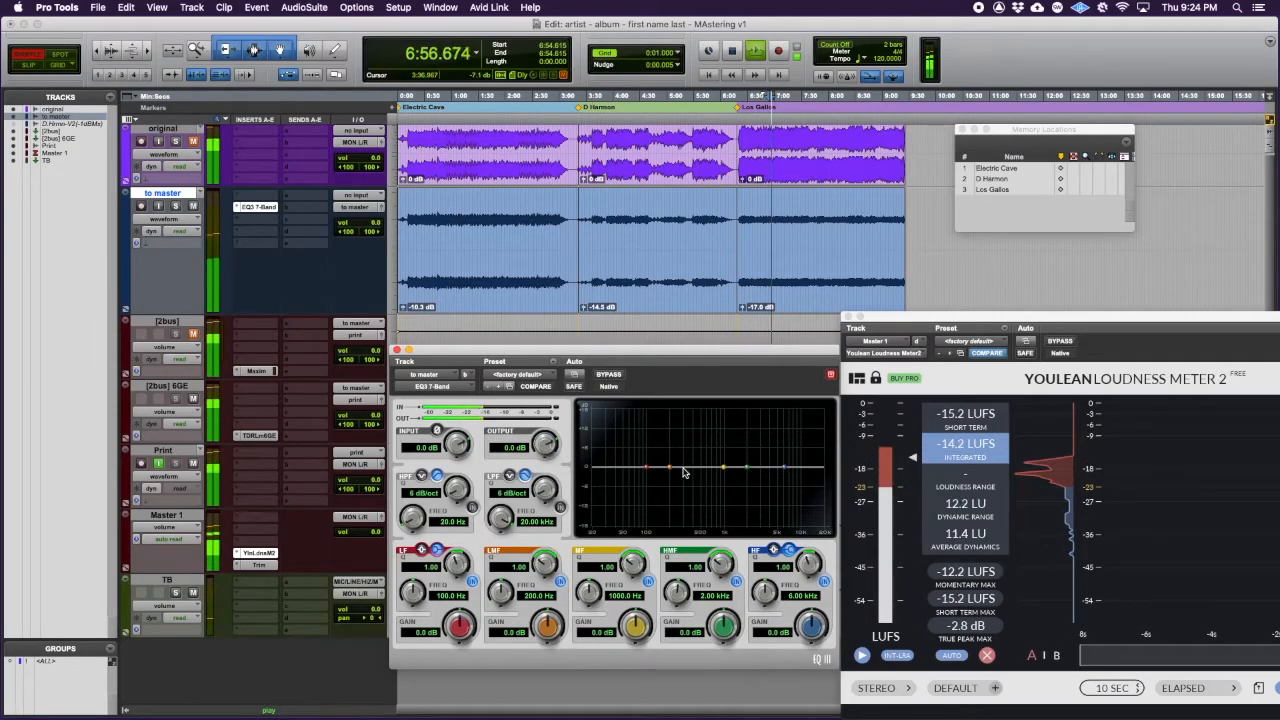
pyautogui.press('space')
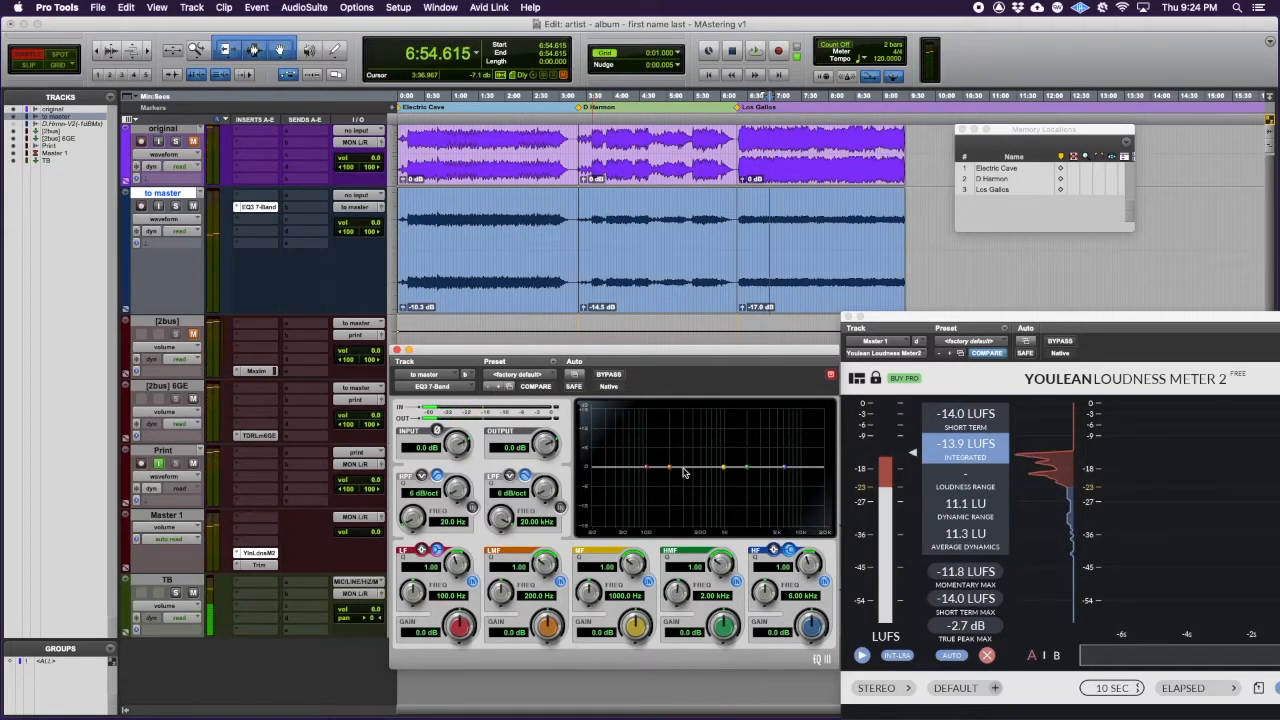
pyautogui.press('space')
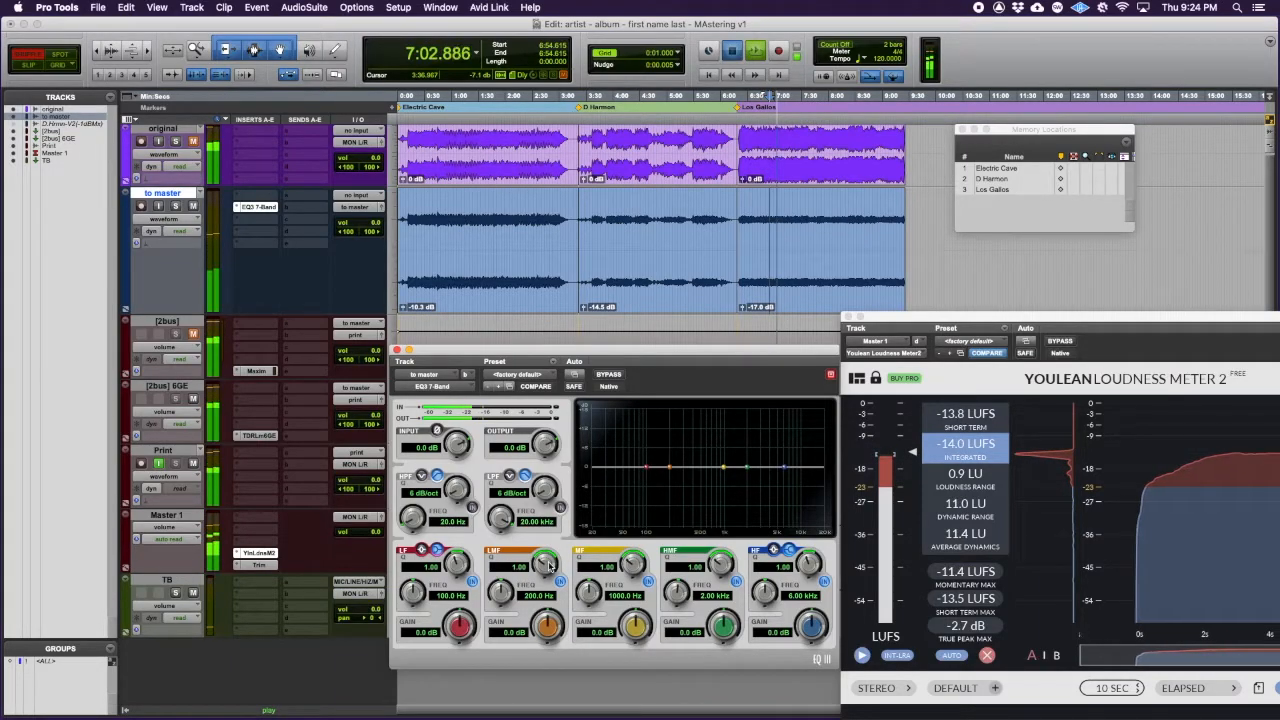
pyautogui.press('space')
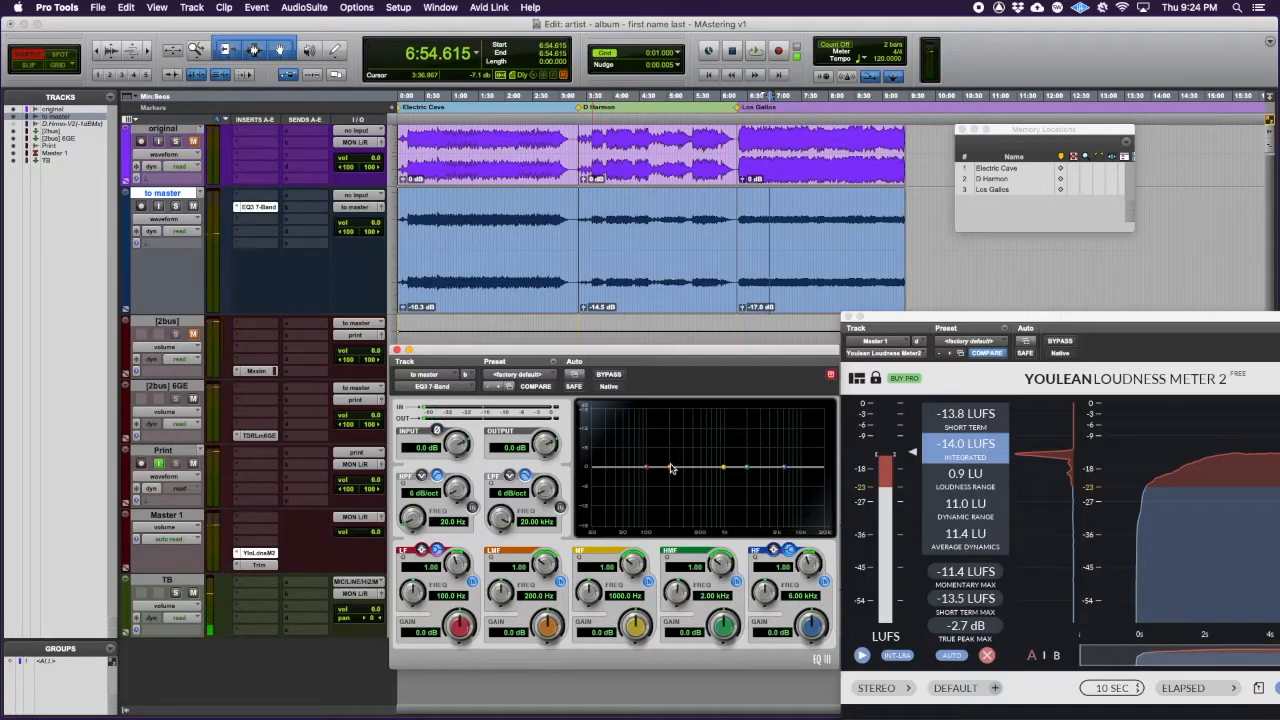
# Step: Sweep a 10 dB LMF boost up to about 417 Hz during Los Gallos playback and reset its gain
pyautogui.moveTo(671, 469); pyautogui.dragTo(694, 439)
pyautogui.press('space')
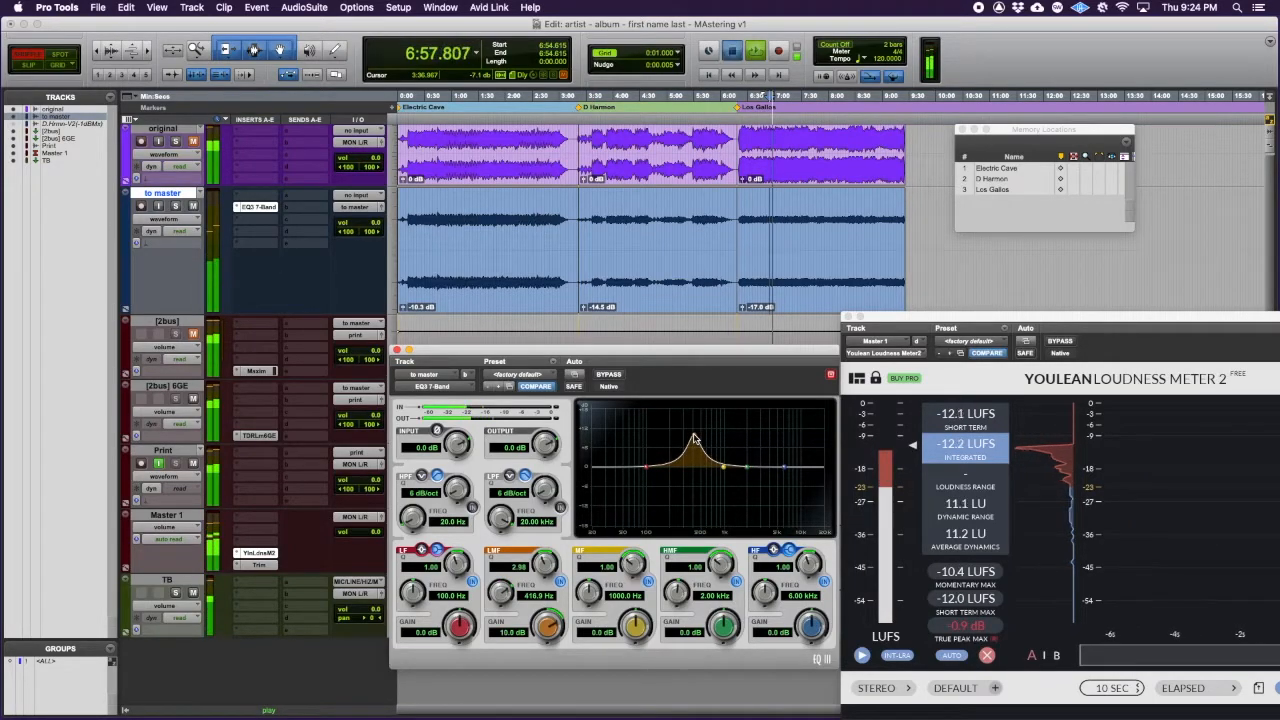
pyautogui.press('space')
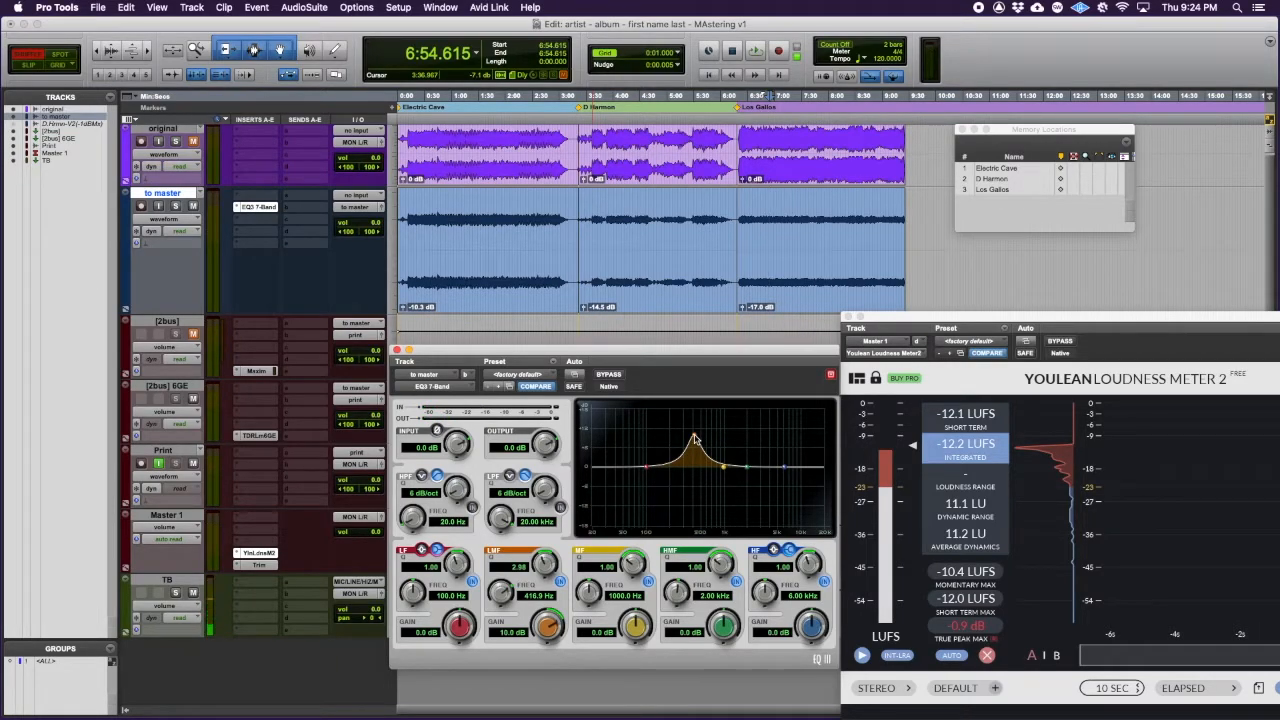
pyautogui.keyDown('alt'); pyautogui.click(696, 438); pyautogui.keyUp('alt')
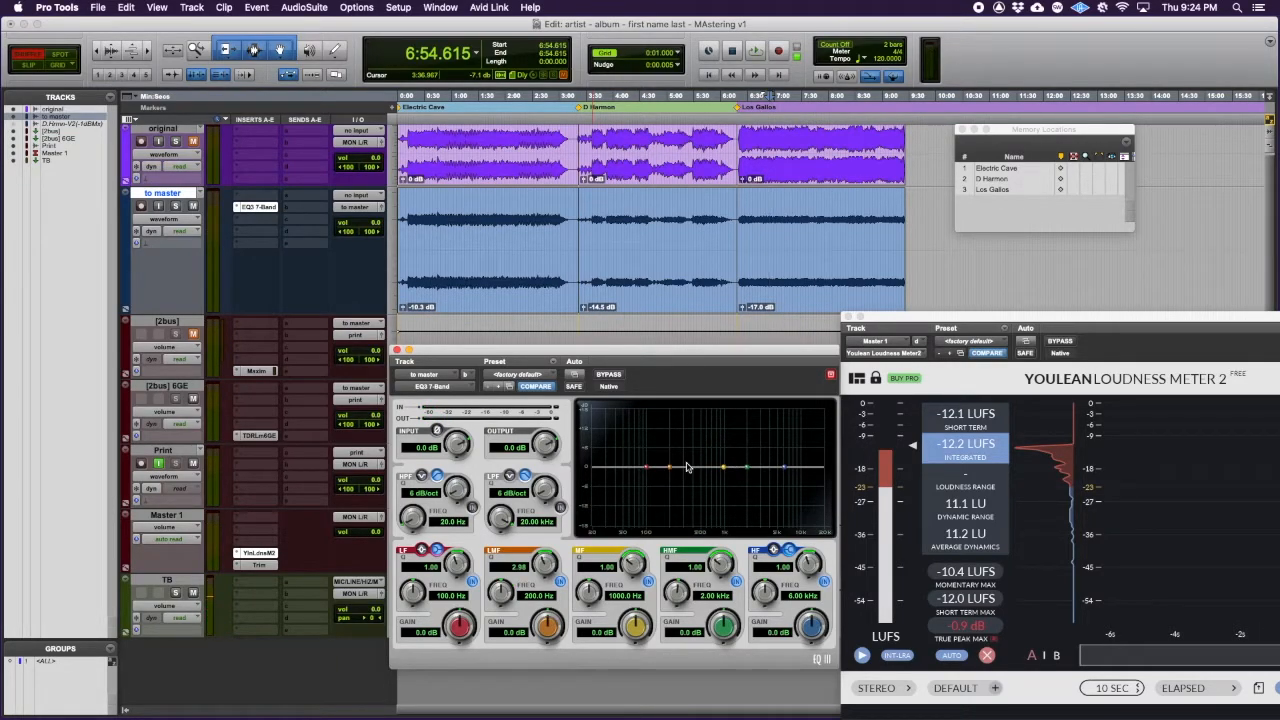
# Step: Shape an LMF cut of about 9 dB at 291.6 Hz with a Q of 4.75 while auditioning Los Gallos
pyautogui.moveTo(670, 469); pyautogui.dragTo(670, 489)
pyautogui.moveTo(669, 467); pyautogui.dragTo(667, 502)
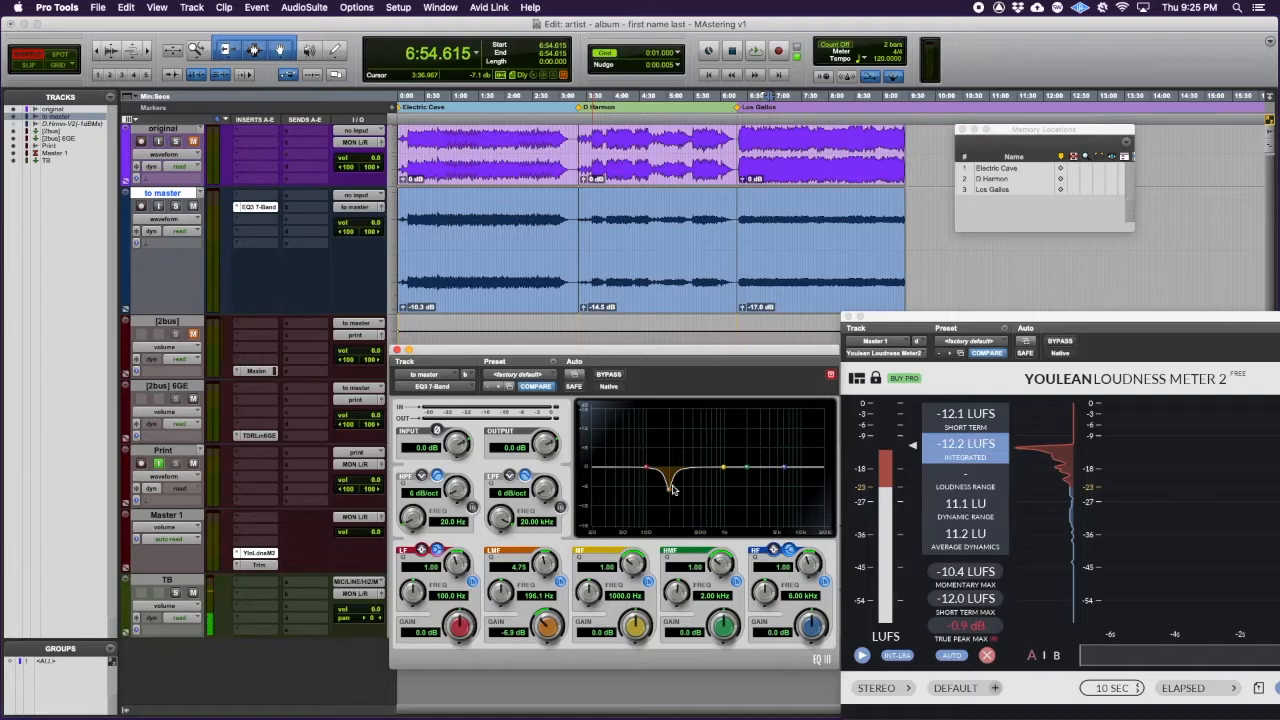
pyautogui.press('space')
pyautogui.moveTo(670, 492)
pyautogui.mouseDown()
pyautogui.moveTo(685, 487)
pyautogui.moveTo(682, 504)
pyautogui.mouseUp()
pyautogui.press('space')
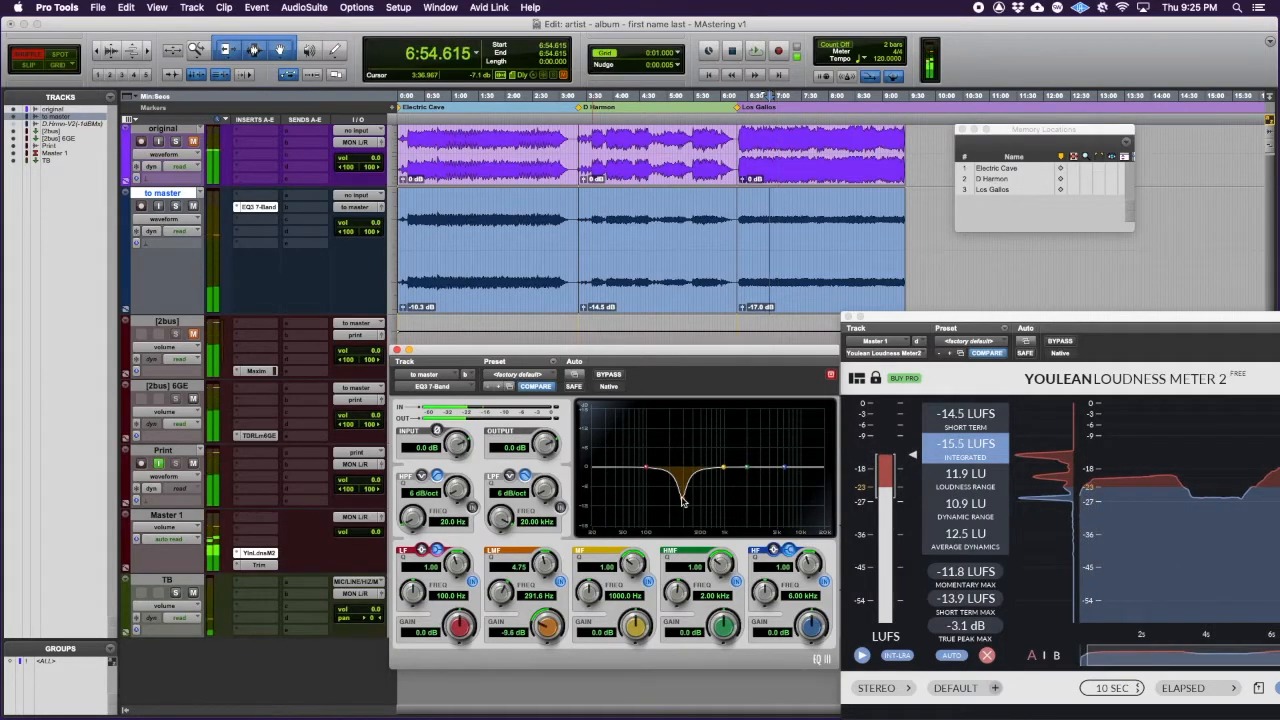
# Step: Enable the high-pass filter with a 24 dB/oct slope and set its frequency to 39.8 Hz during playback
pyautogui.click(472, 510)
pyautogui.moveTo(459, 494); pyautogui.dragTo(513, 428)
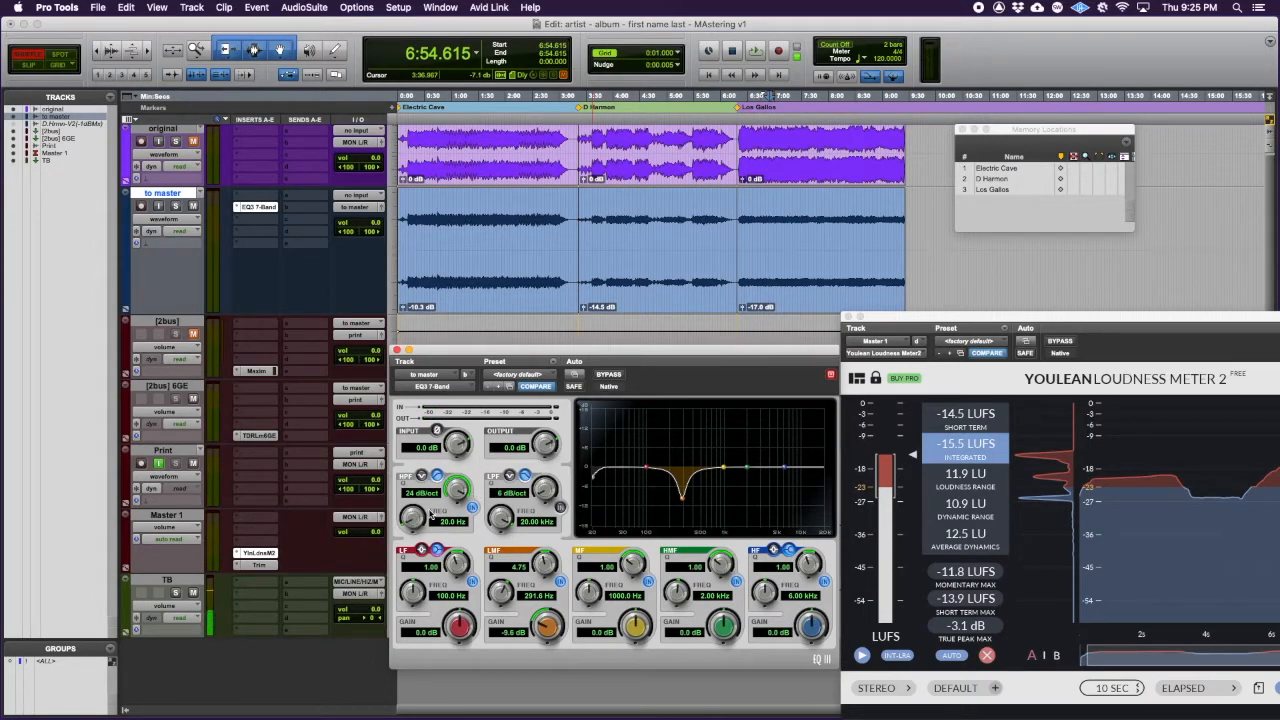
pyautogui.press('space')
pyautogui.moveTo(410, 518)
pyautogui.mouseDown()
pyautogui.moveTo(420, 499)
pyautogui.moveTo(425, 518)
pyautogui.mouseUp()
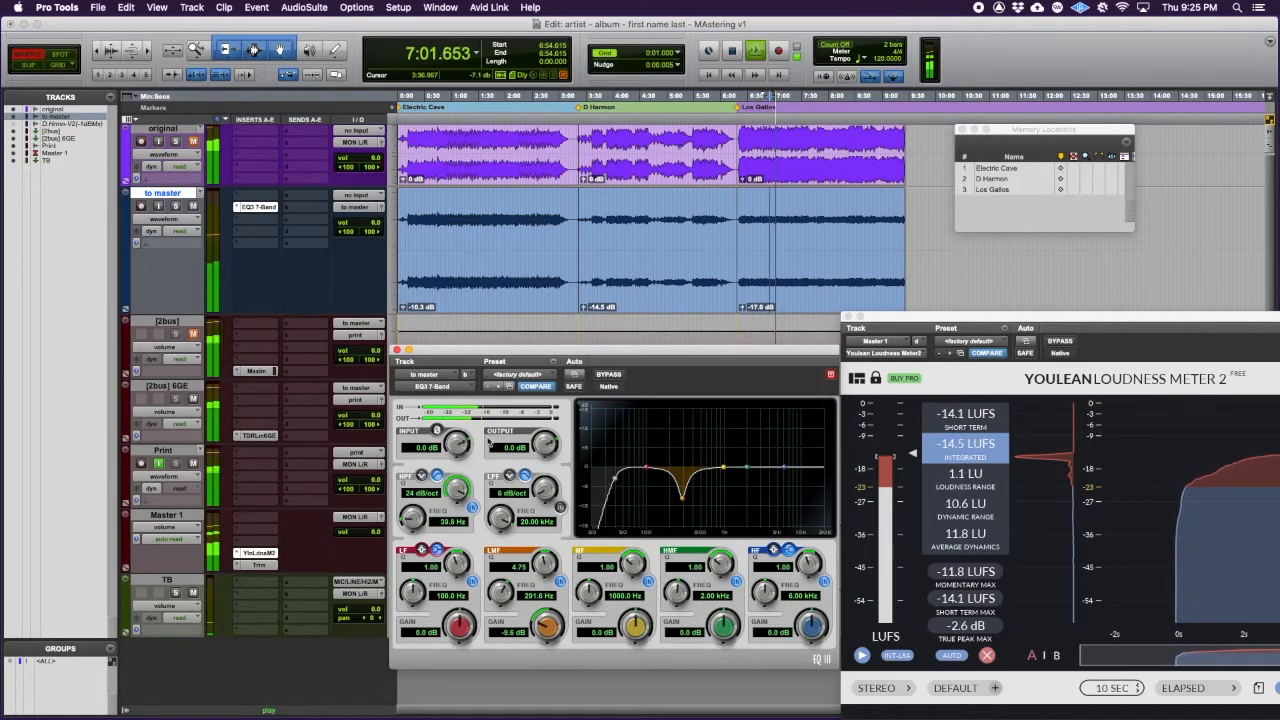
pyautogui.press('space')
# Step: Save the third song's EQ settings as "03 Los Gallos" in the session's EQ 3.0 folder
pyautogui.click(555, 362)
pyautogui.click(556, 367)
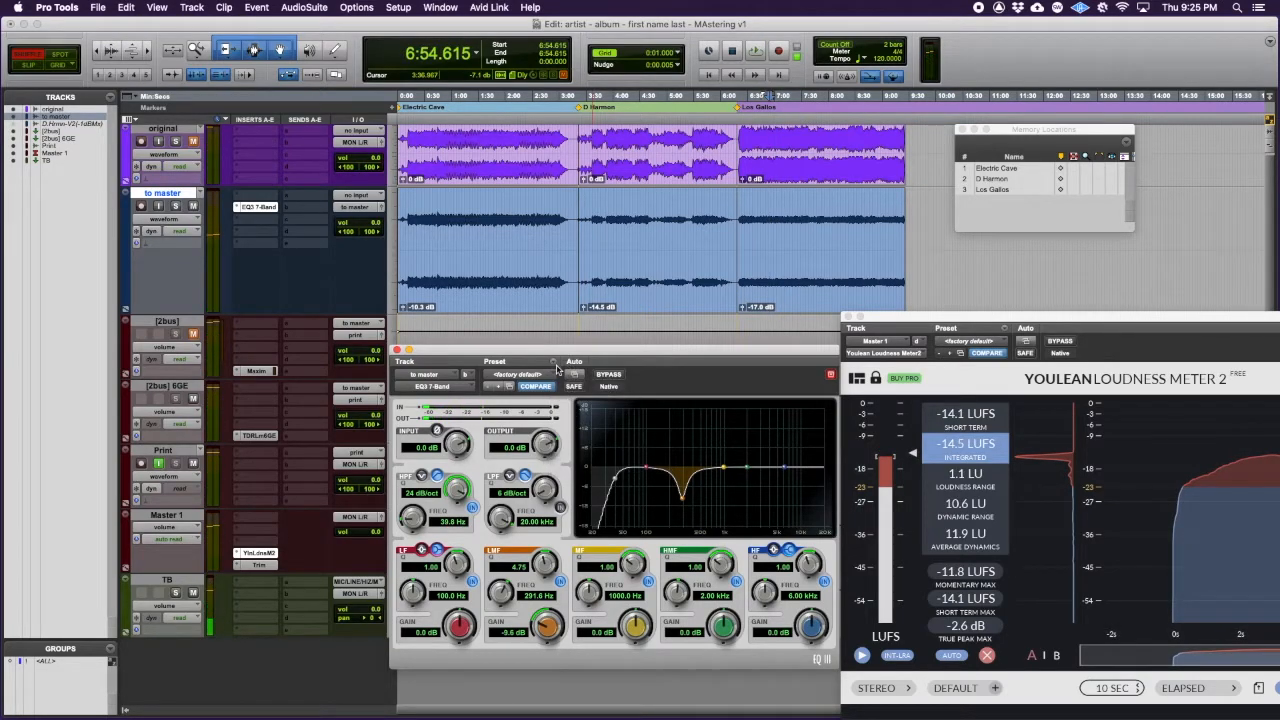
pyautogui.write('03 Los G')
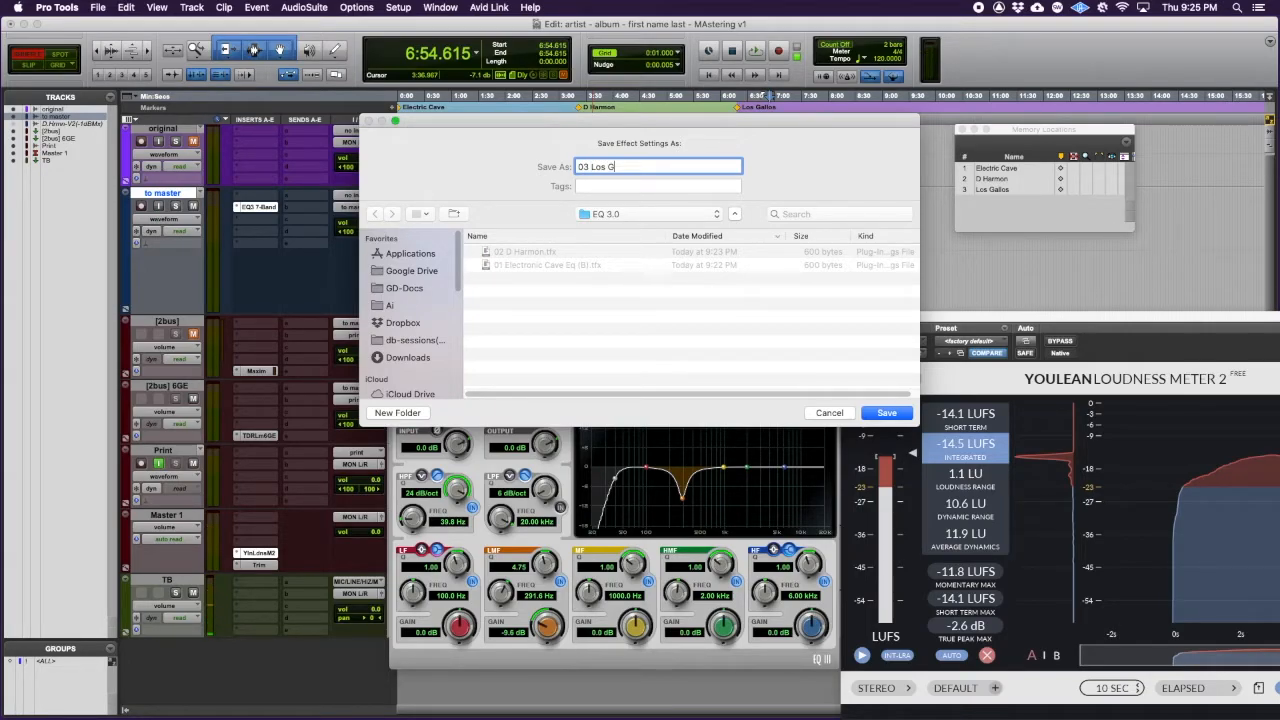
pyautogui.write('allos')
pyautogui.press('Return')
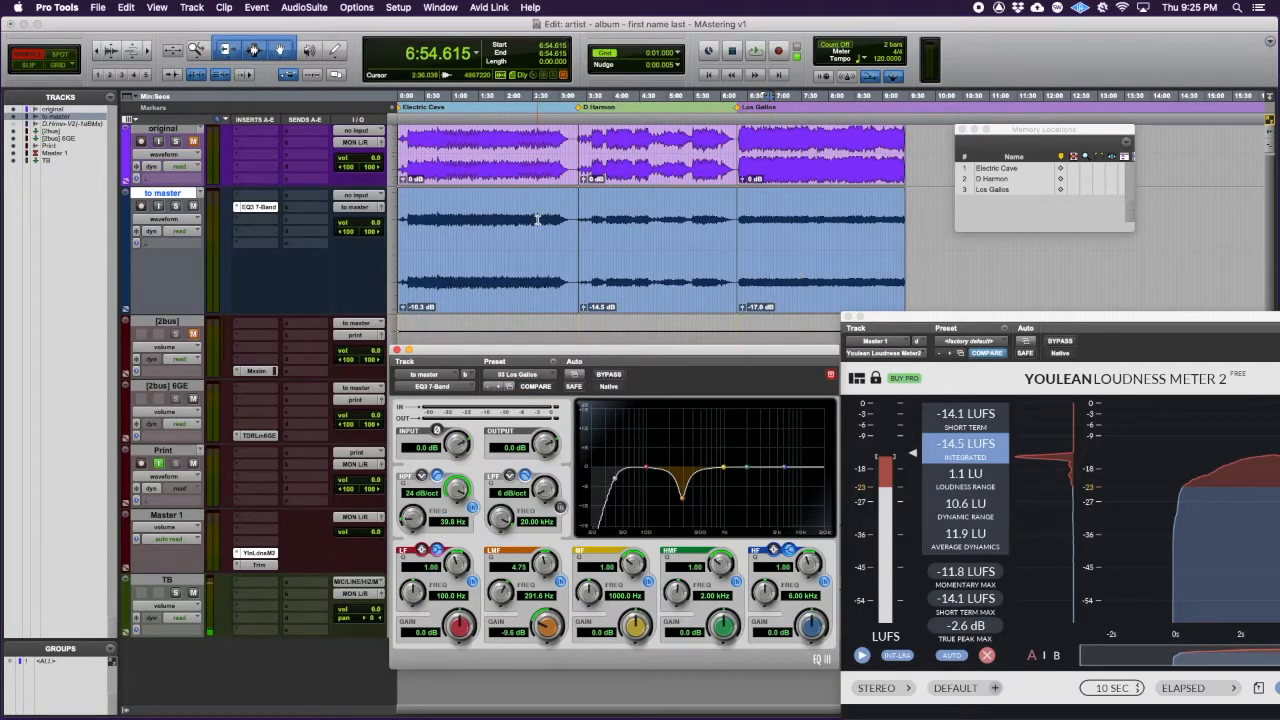
# Step: Place the playback start at 0:57.213 in Electric Cave and audition it with the "01 Electronic Cave Eq (B)" preset loaded
pyautogui.click(449, 218)
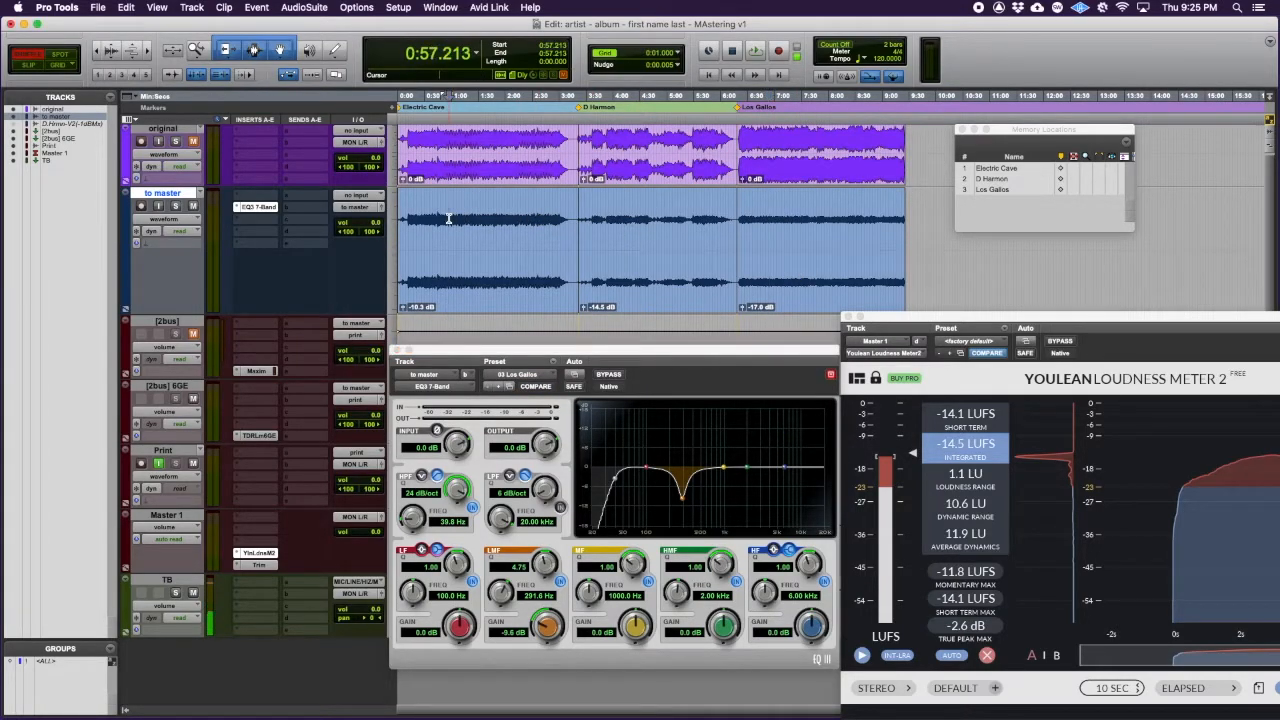
pyautogui.click(525, 378)
pyautogui.moveTo(522, 375)
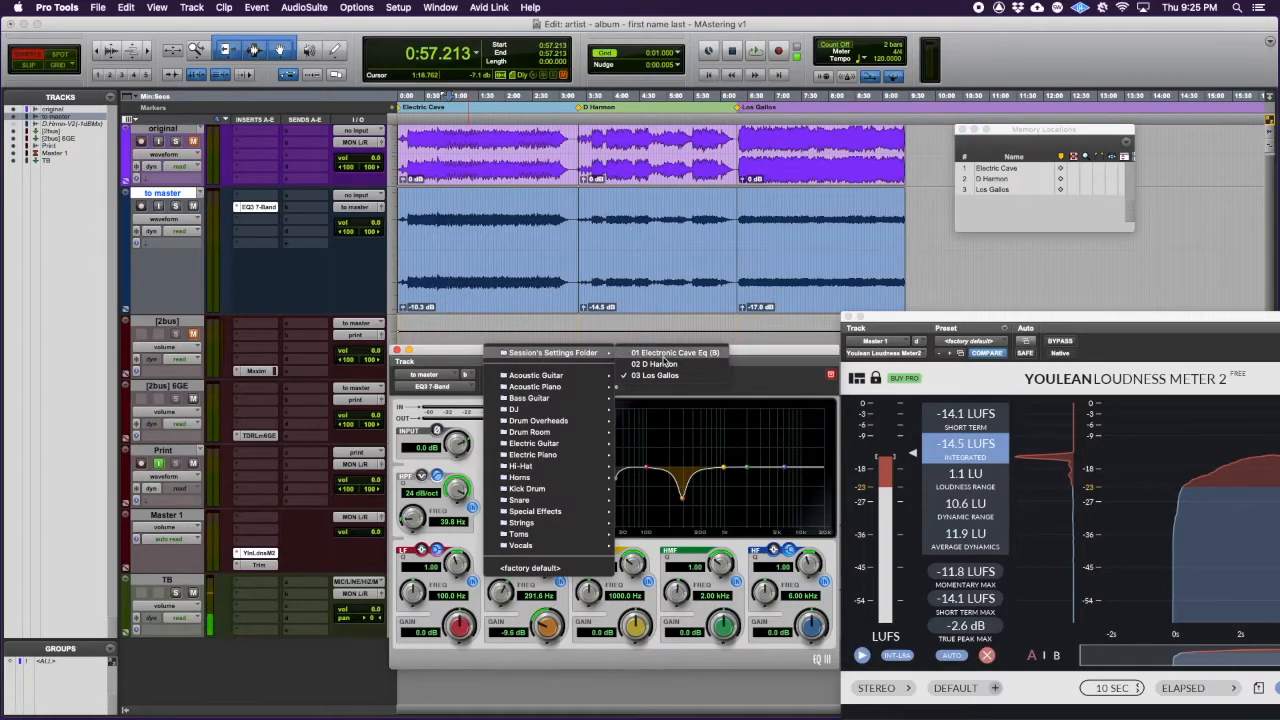
pyautogui.click(663, 356)
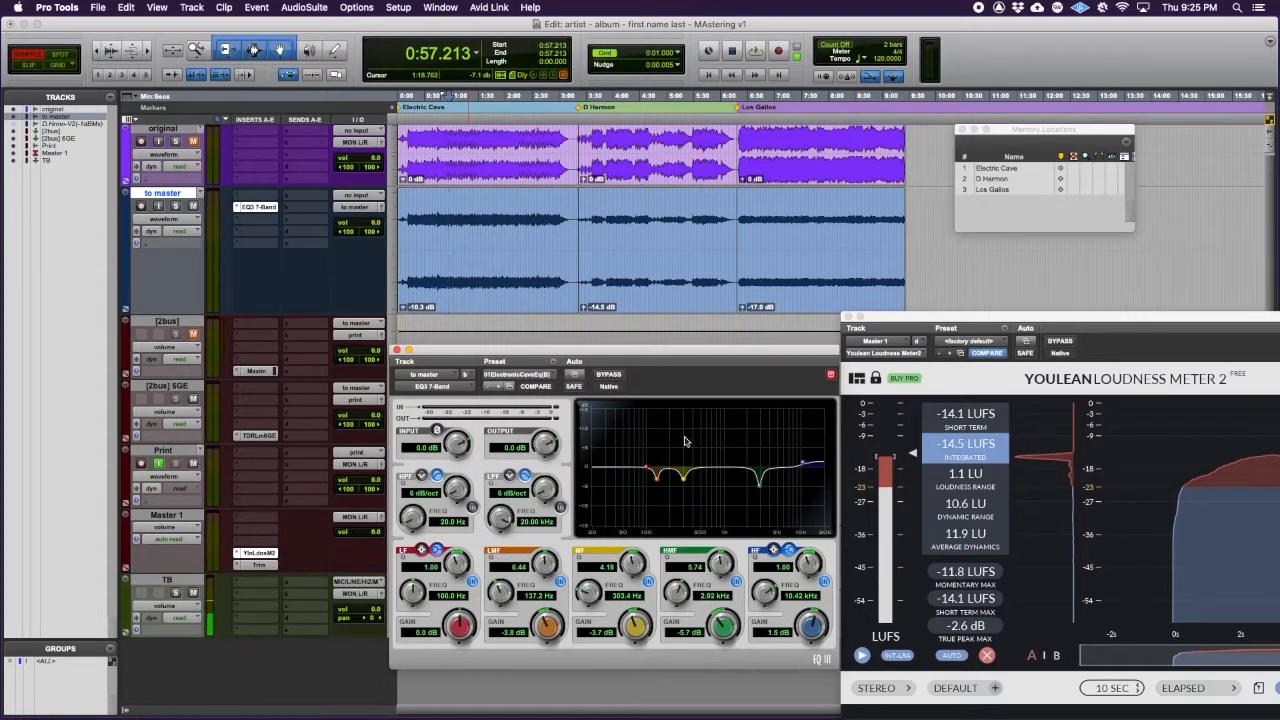
pyautogui.press('space')
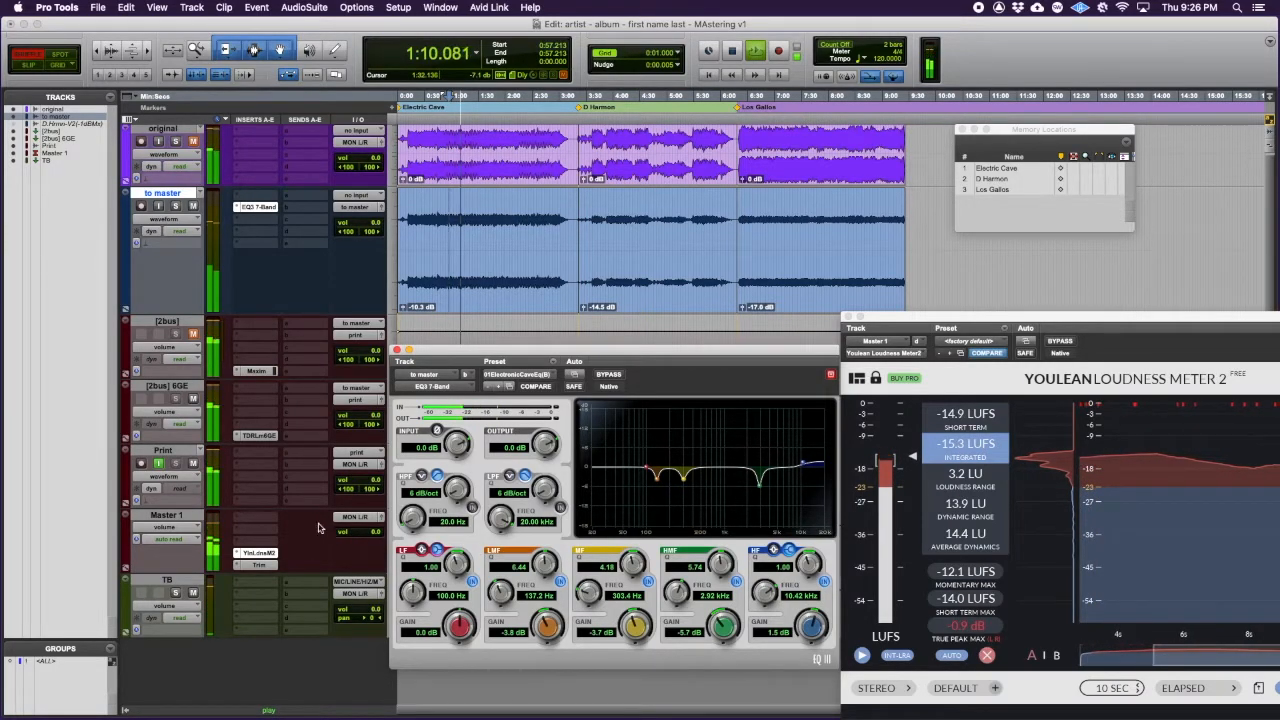
pyautogui.press('space')
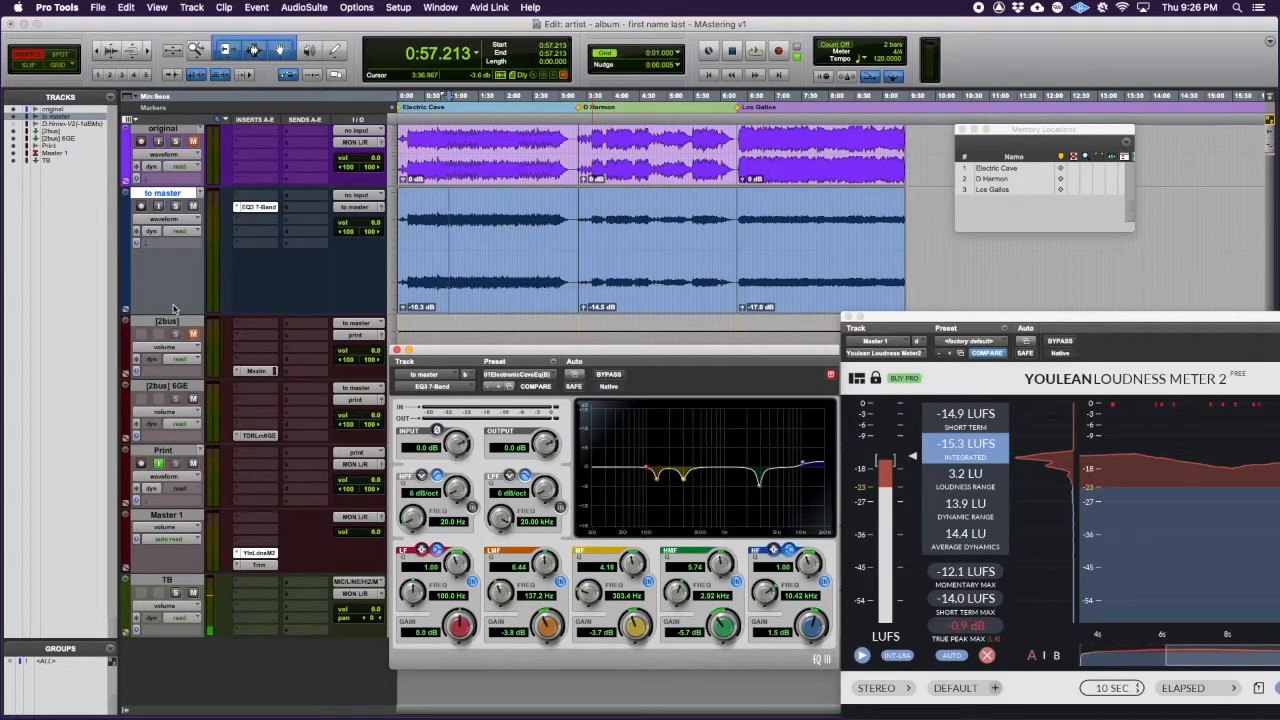
# Step: Set the output drive of the TDR Limiter 6 GE on the [2bus] 6GE track to 15.0 dB during playback
pyautogui.click(254, 434)
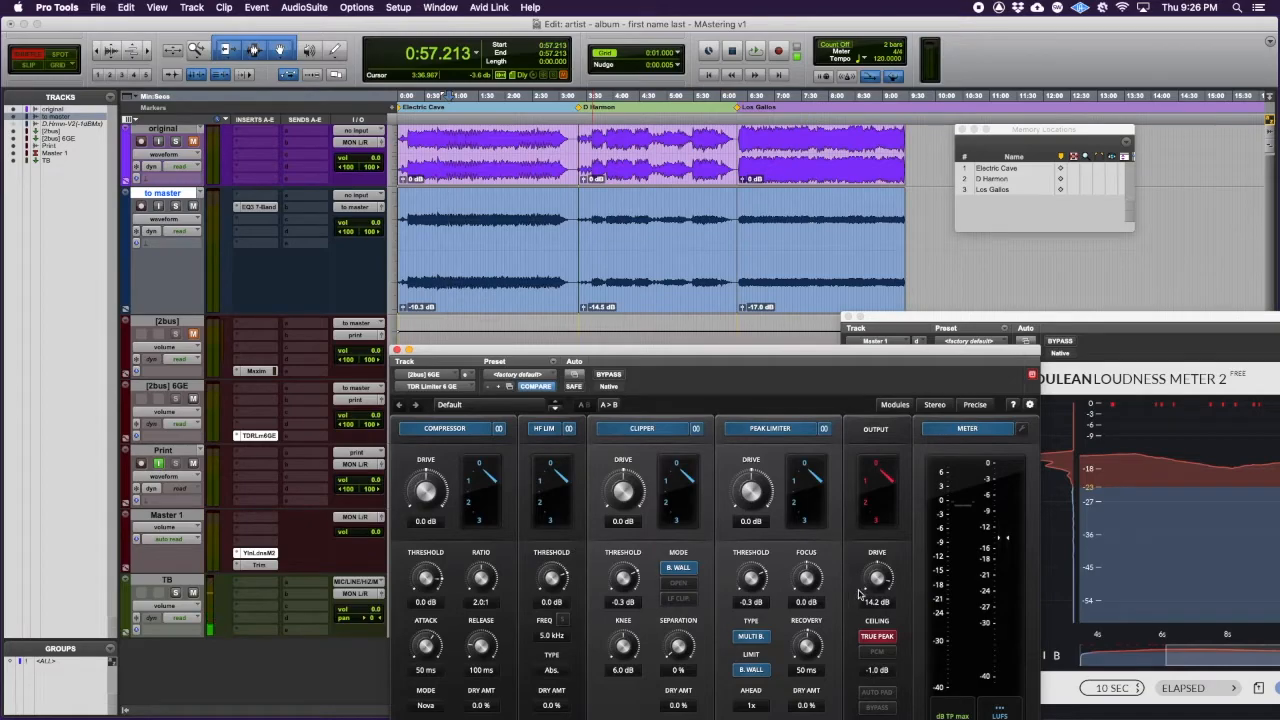
pyautogui.moveTo(618, 356); pyautogui.dragTo(403, 308)
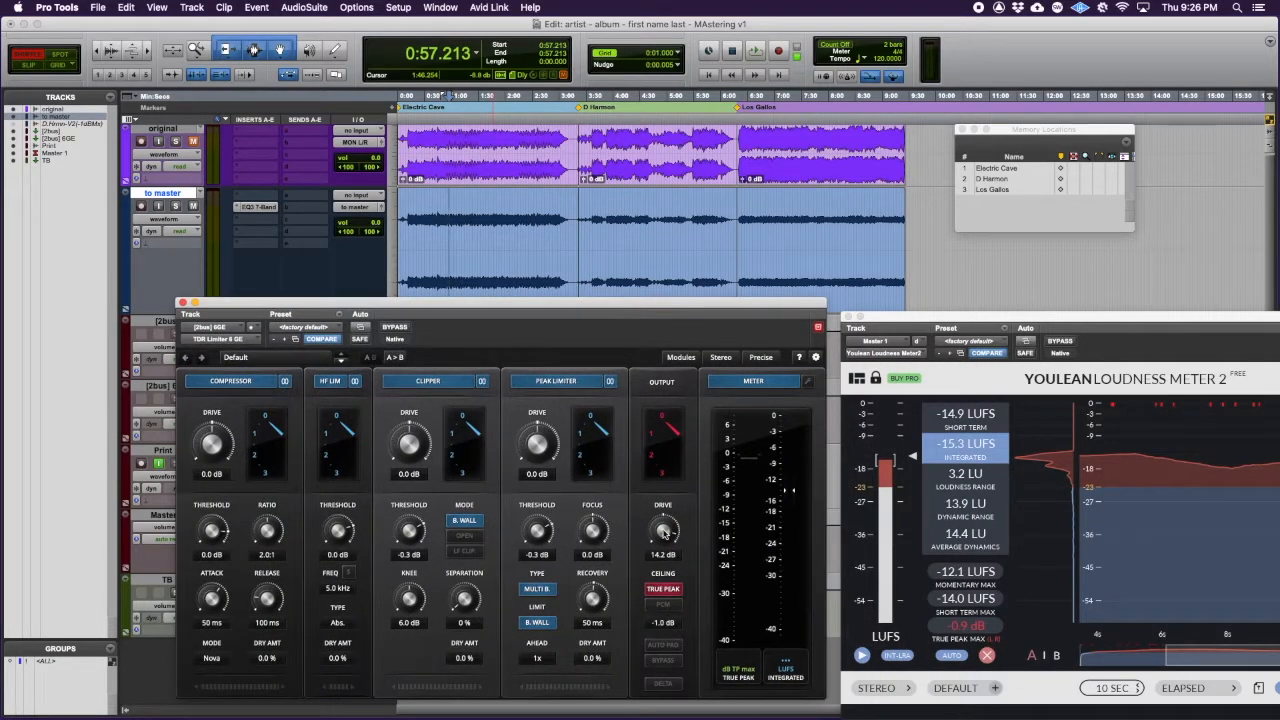
pyautogui.press('space')
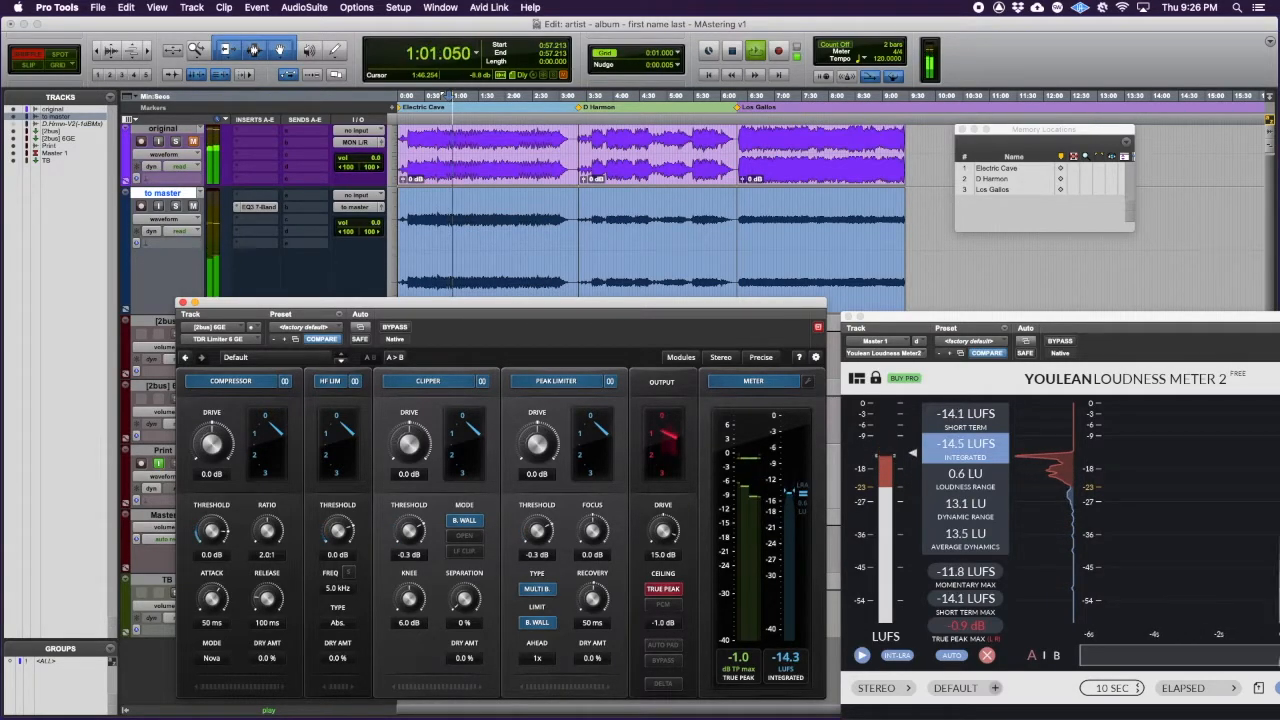
pyautogui.press('space')
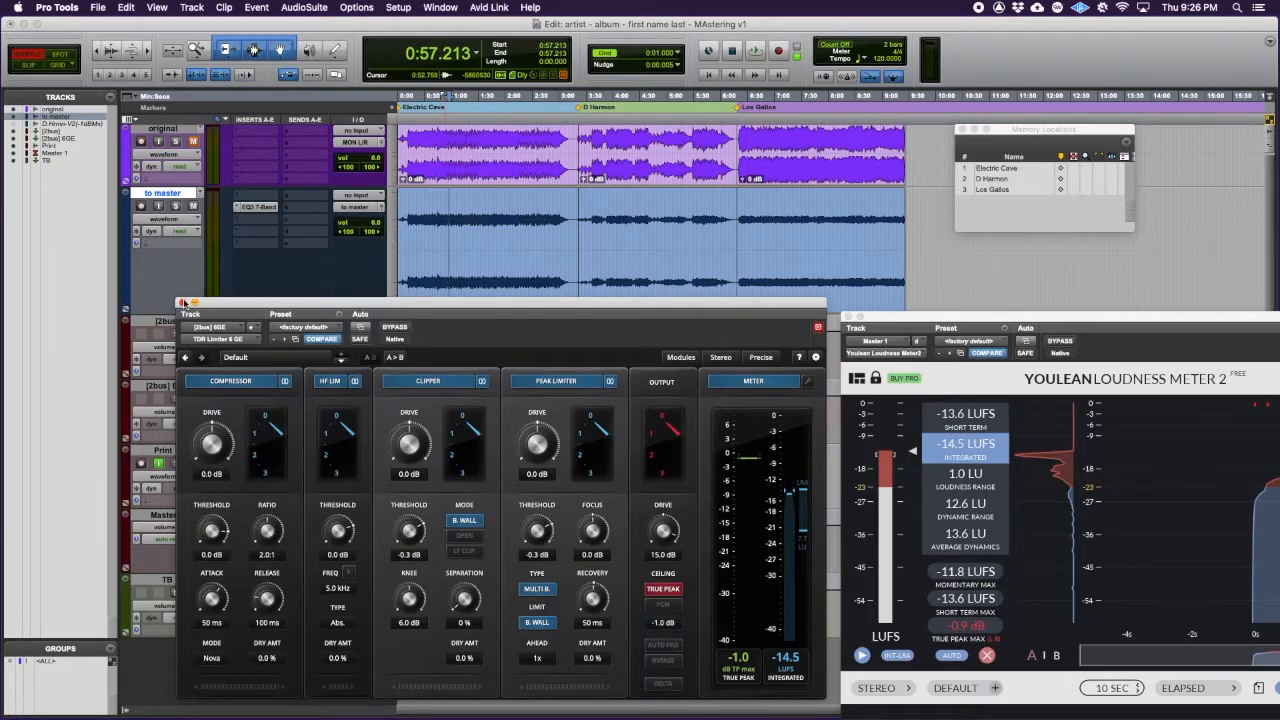
pyautogui.click(182, 301)
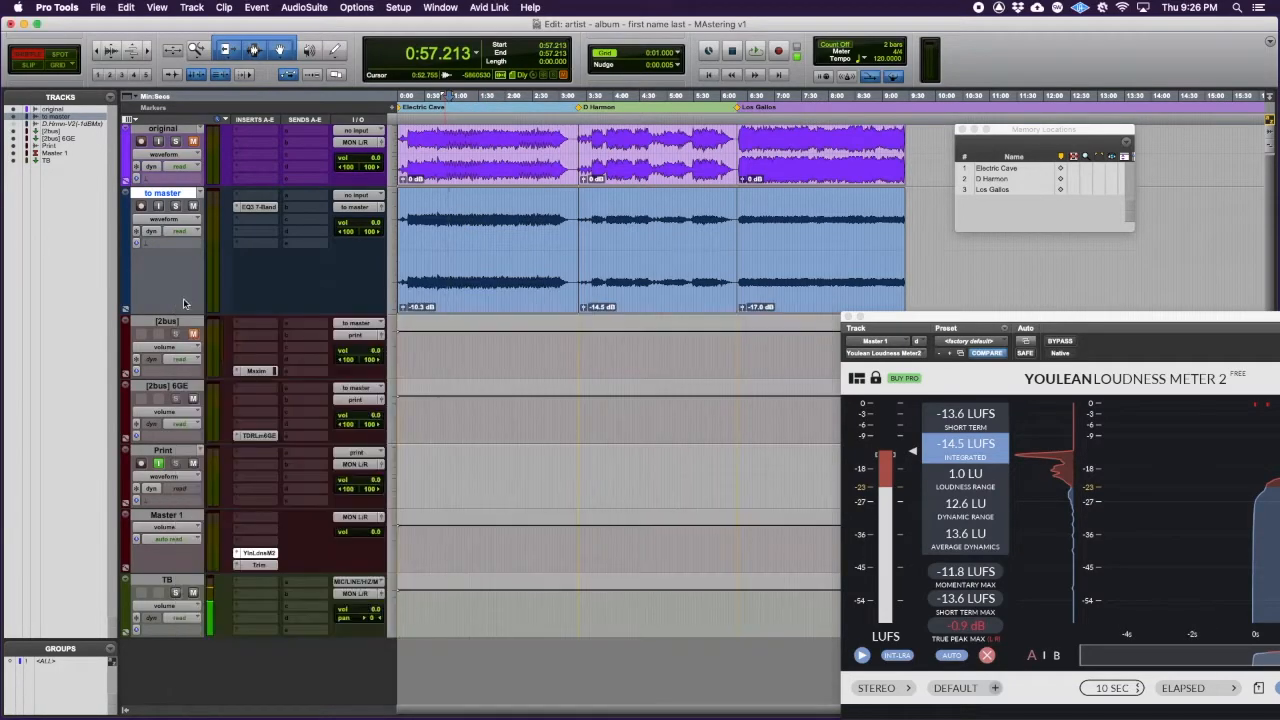
# Step: Show the hidden D.Hrmn-V2 track and increase its height and that of the to master track to compare their waveforms
pyautogui.click(14, 124)
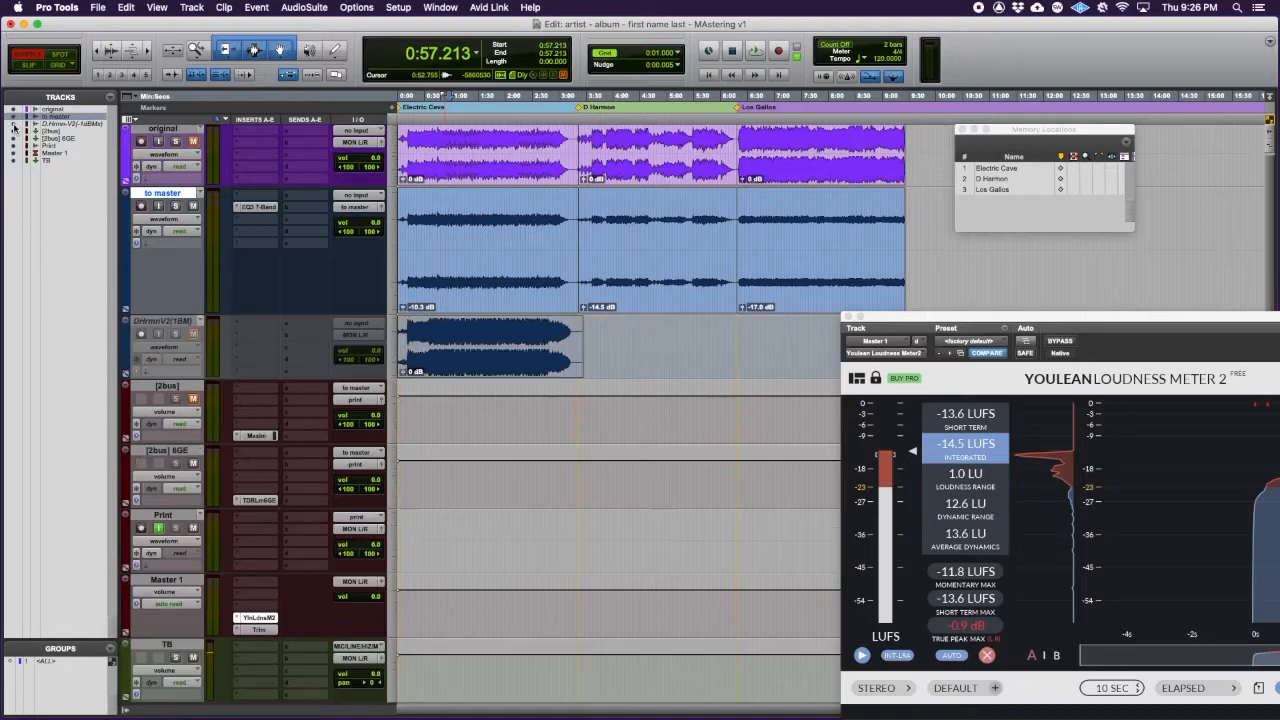
pyautogui.click(393, 352)
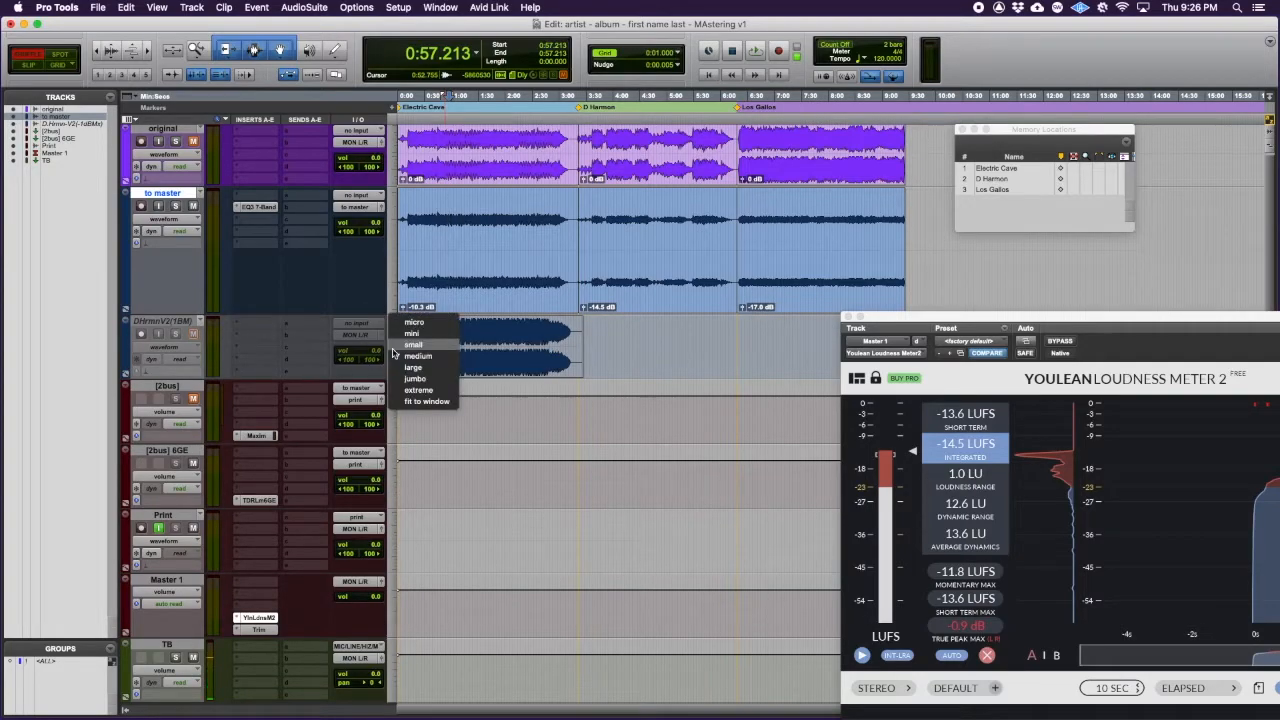
pyautogui.click(412, 366)
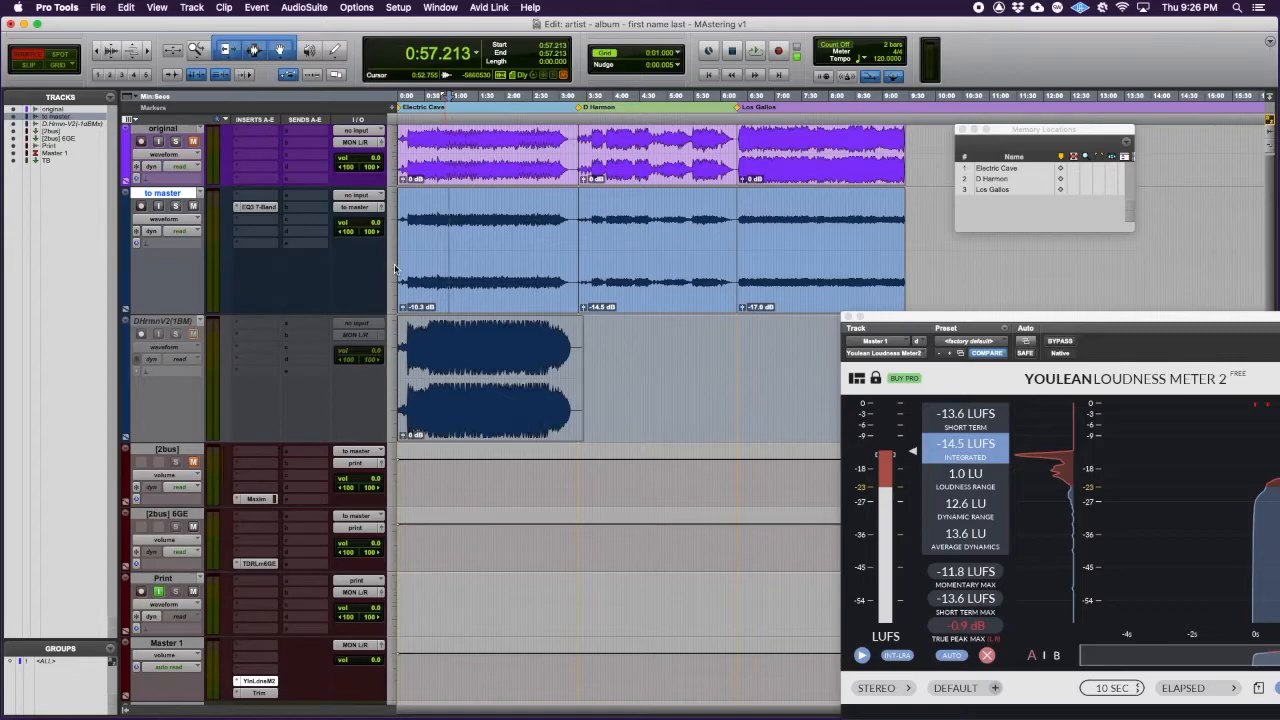
pyautogui.click(394, 268)
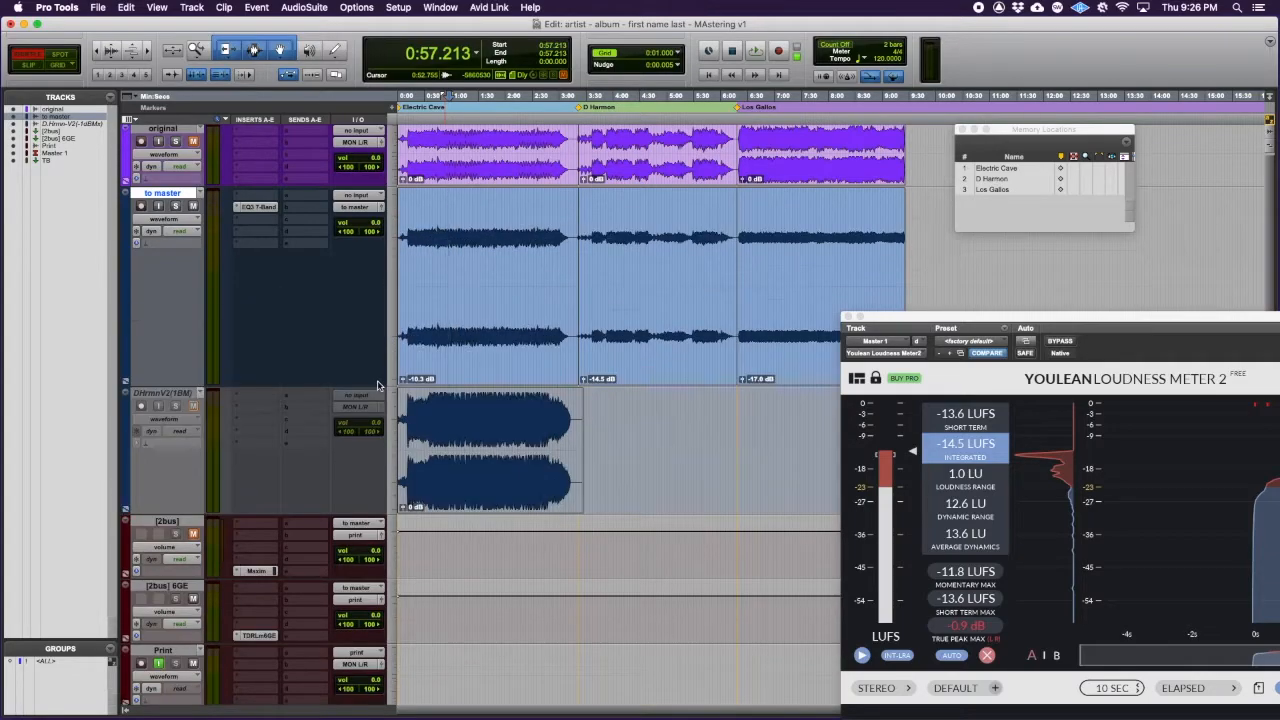
pyautogui.click(391, 451)
pyautogui.click(396, 463)
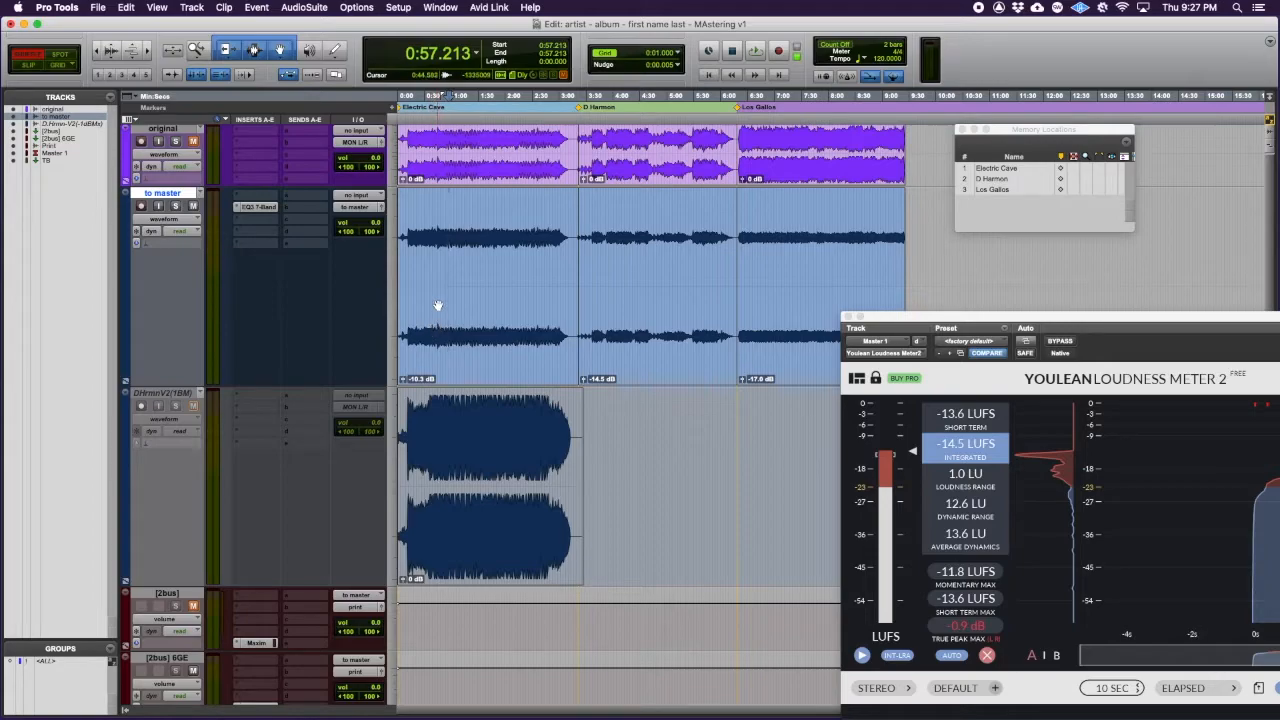
# Step: Place the playback start at 0:43.839 in Electric Cave and widen the timeline's horizontal zoom around the song
pyautogui.click(436, 218)
pyautogui.press('t')
pyautogui.press('t')
pyautogui.press('t')
pyautogui.press('t')
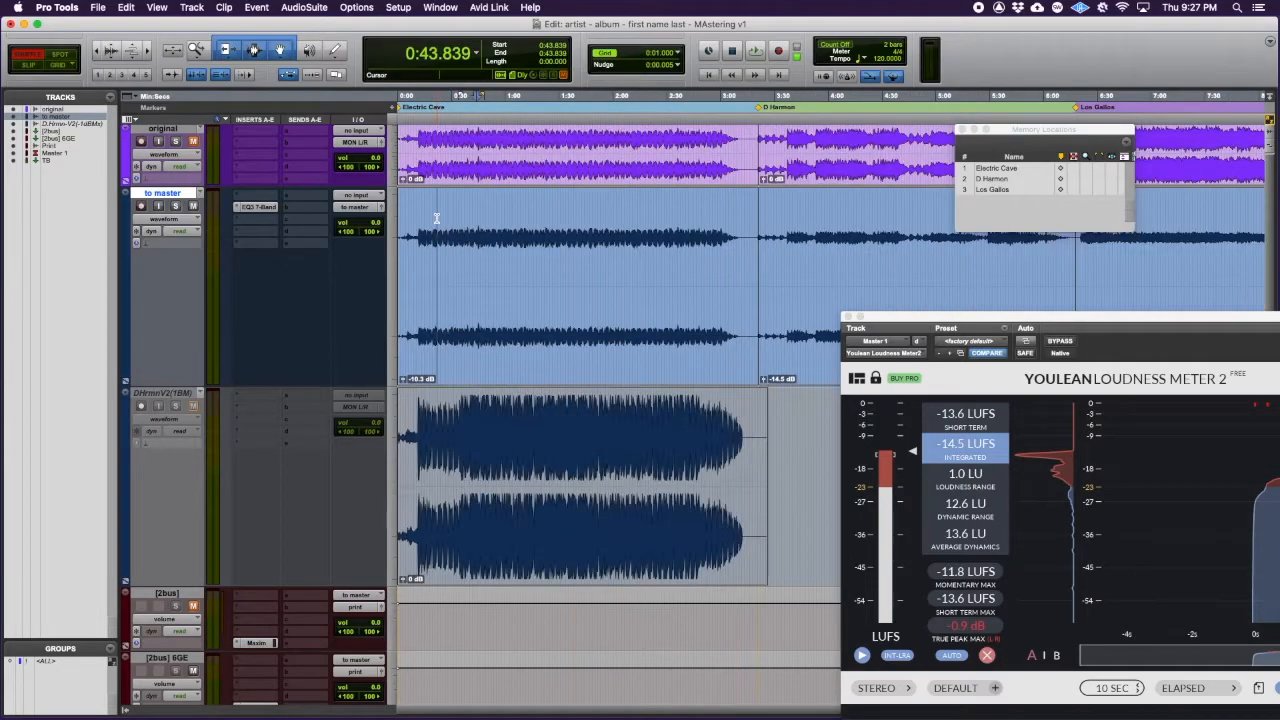
pyautogui.press('r')
pyautogui.press('r')
pyautogui.press('r')
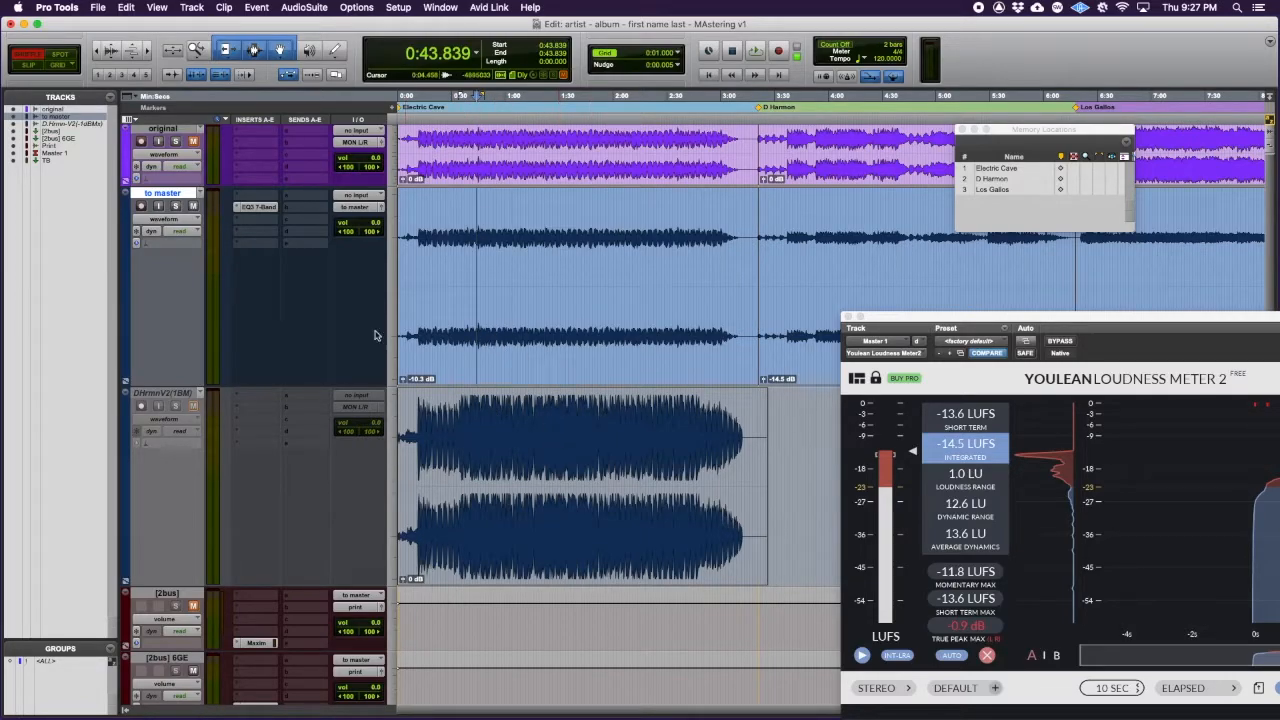
# Step: Hide the inactive D.Hrmn-V2 track again
pyautogui.click(153, 394)
pyautogui.rightClick(153, 394)
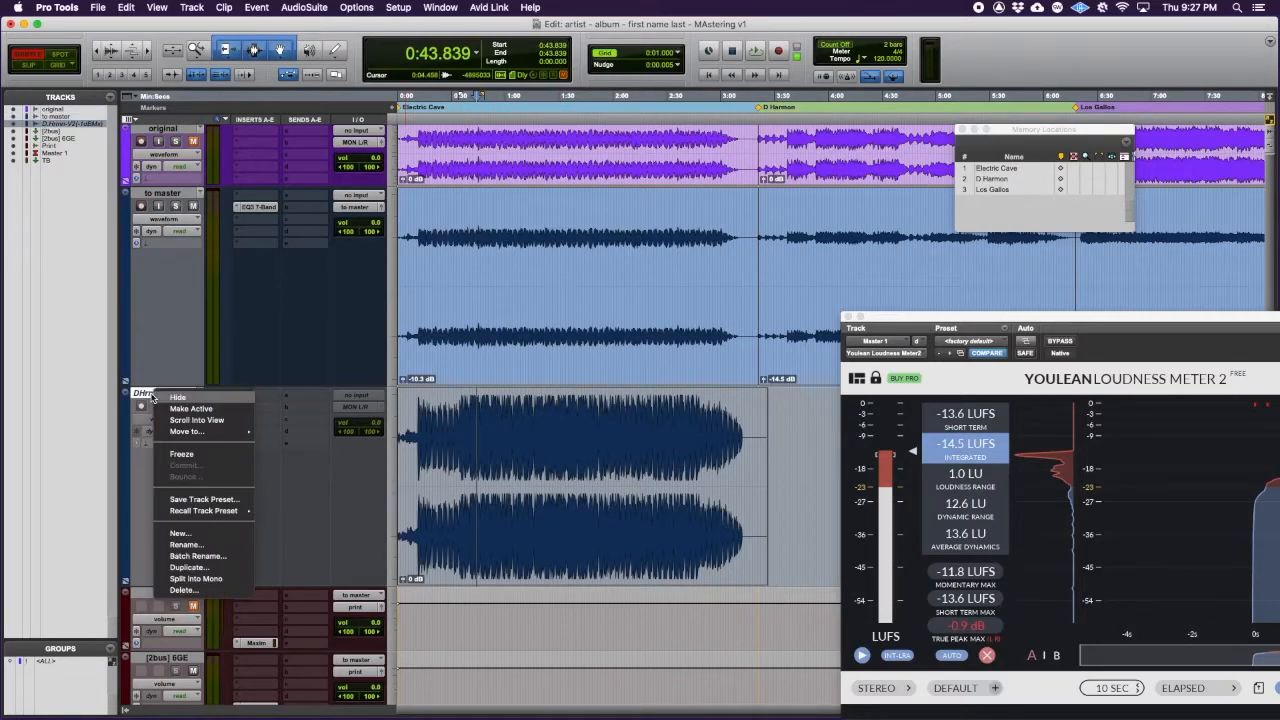
pyautogui.click(165, 399)
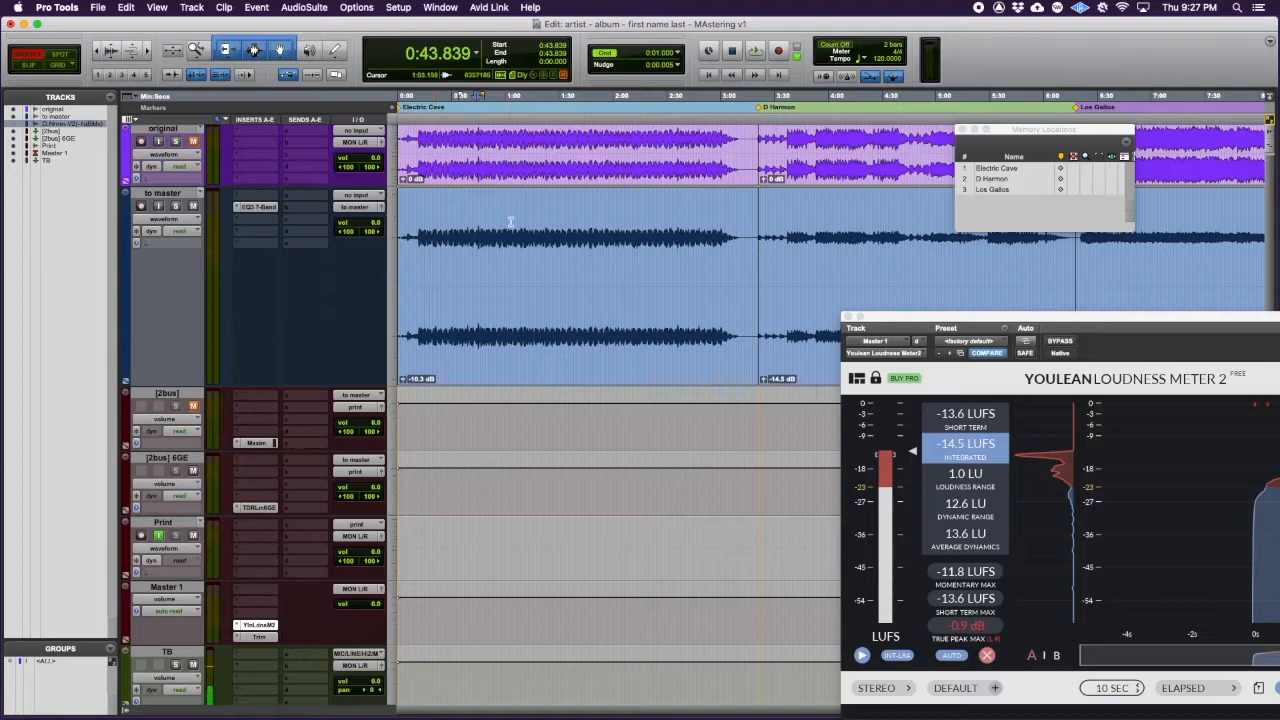
# Step: Set the TDR Limiter 6 GE output drive to 14.8 dB during Electric Cave playback and rearrange the limiter and loudness meter windows
pyautogui.press('space')
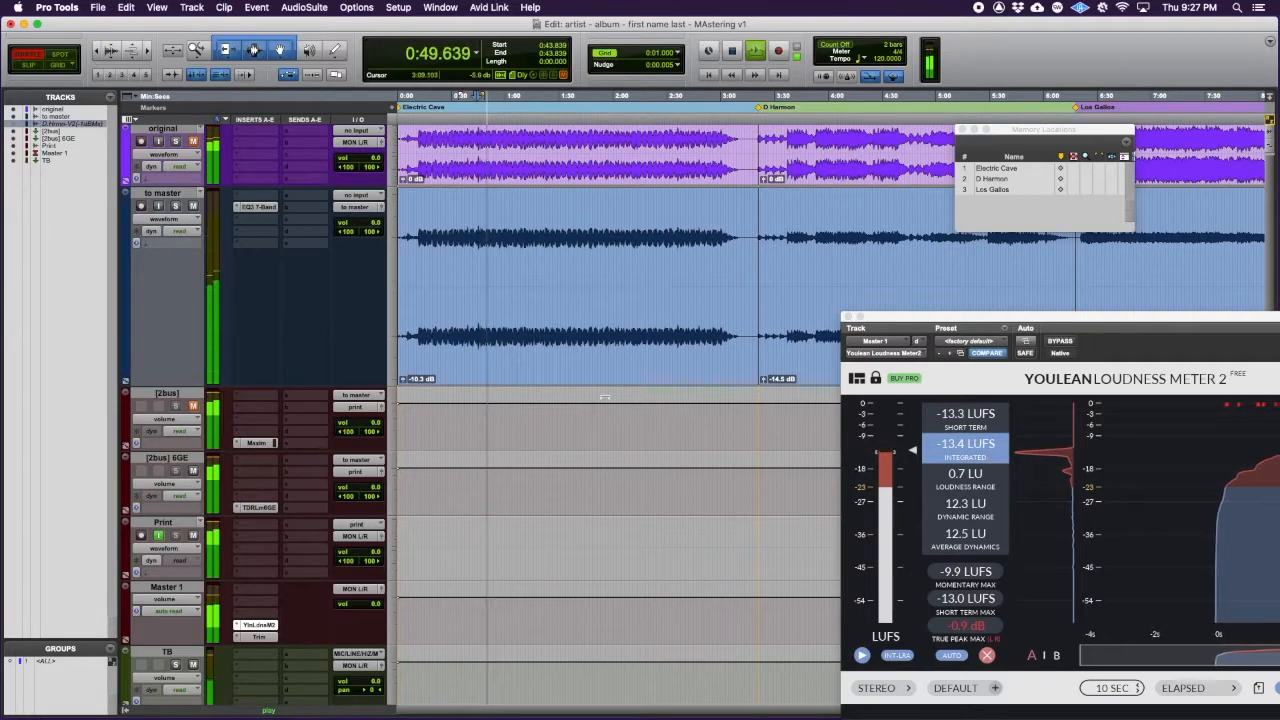
pyautogui.click(256, 507)
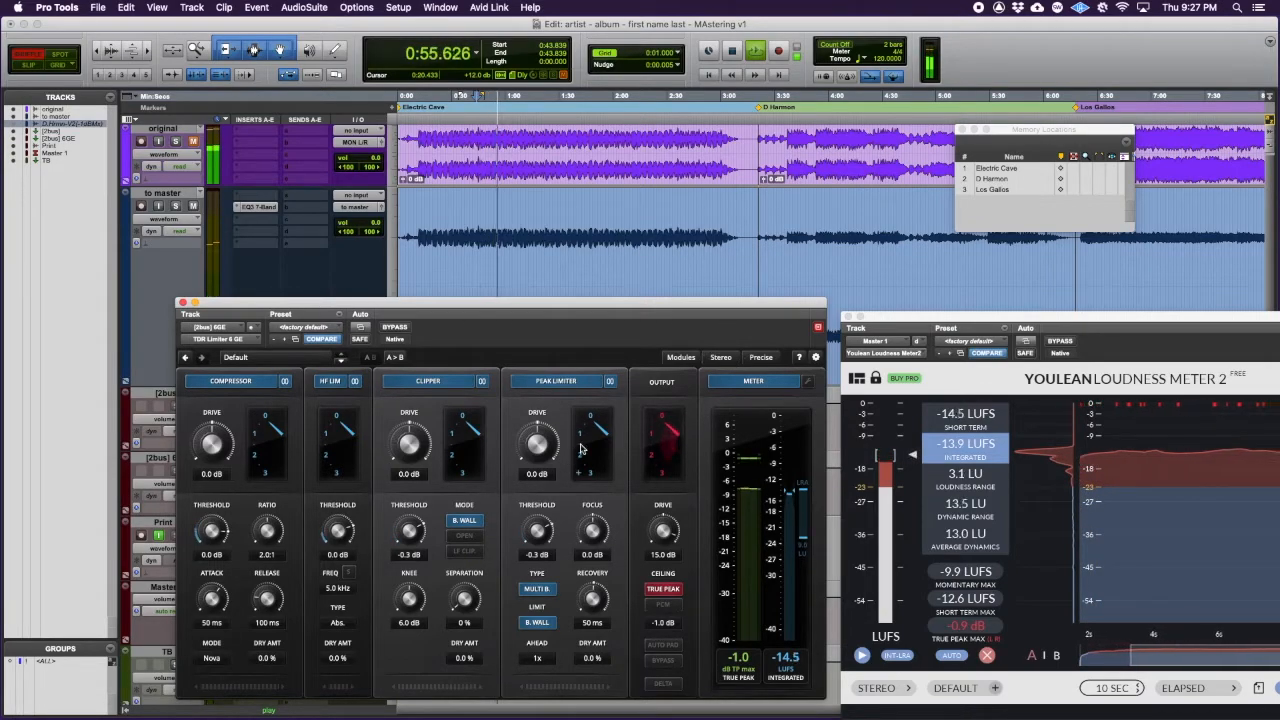
pyautogui.moveTo(664, 532); pyautogui.dragTo(664, 539)
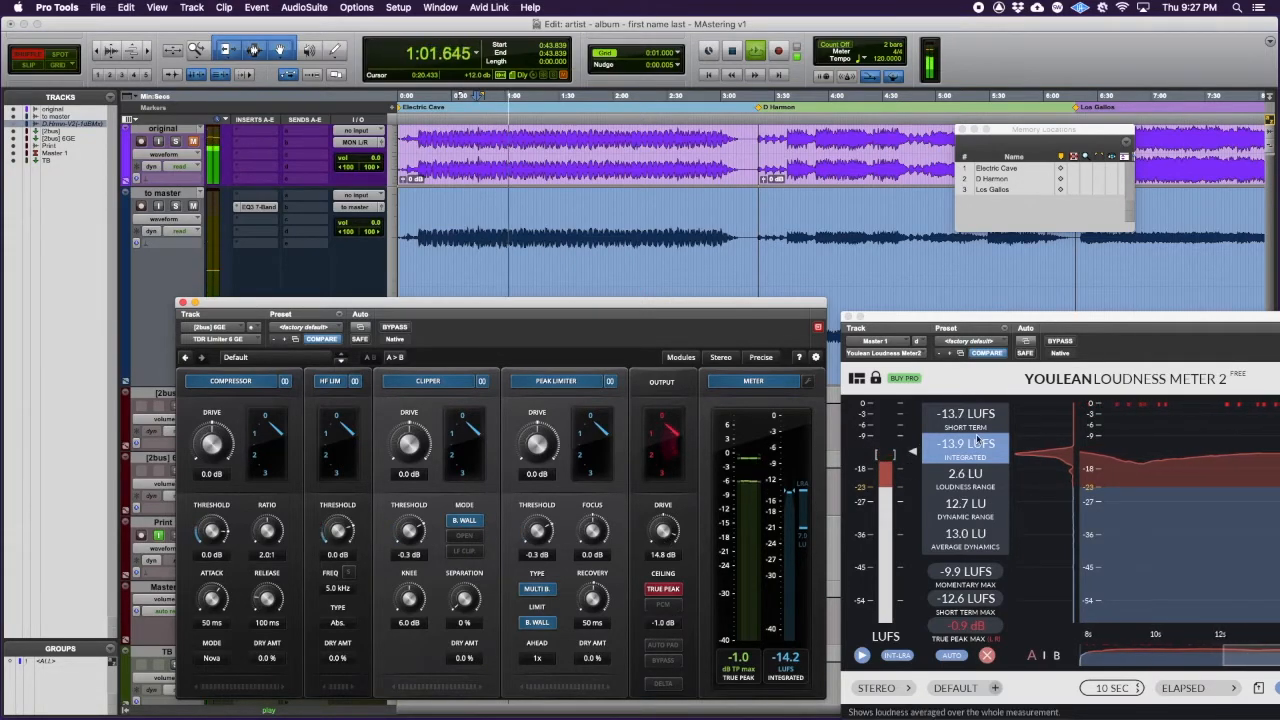
pyautogui.press('space')
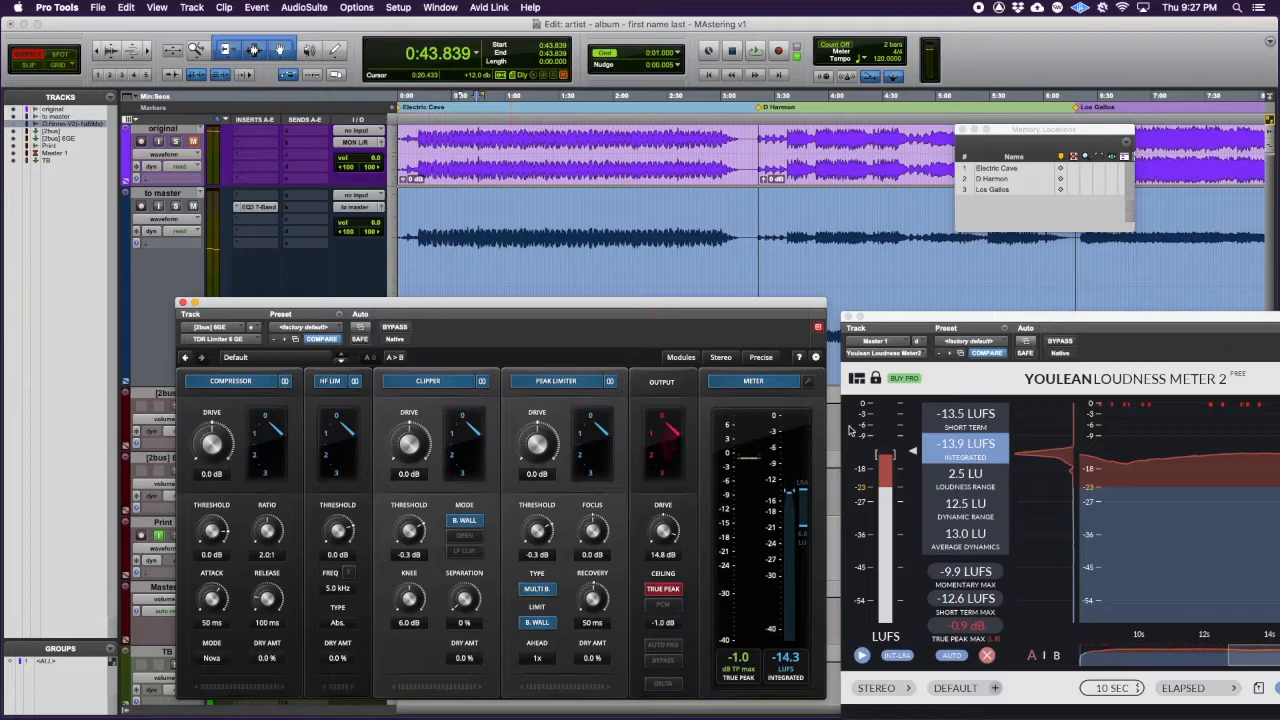
pyautogui.moveTo(396, 297); pyautogui.dragTo(307, 288)
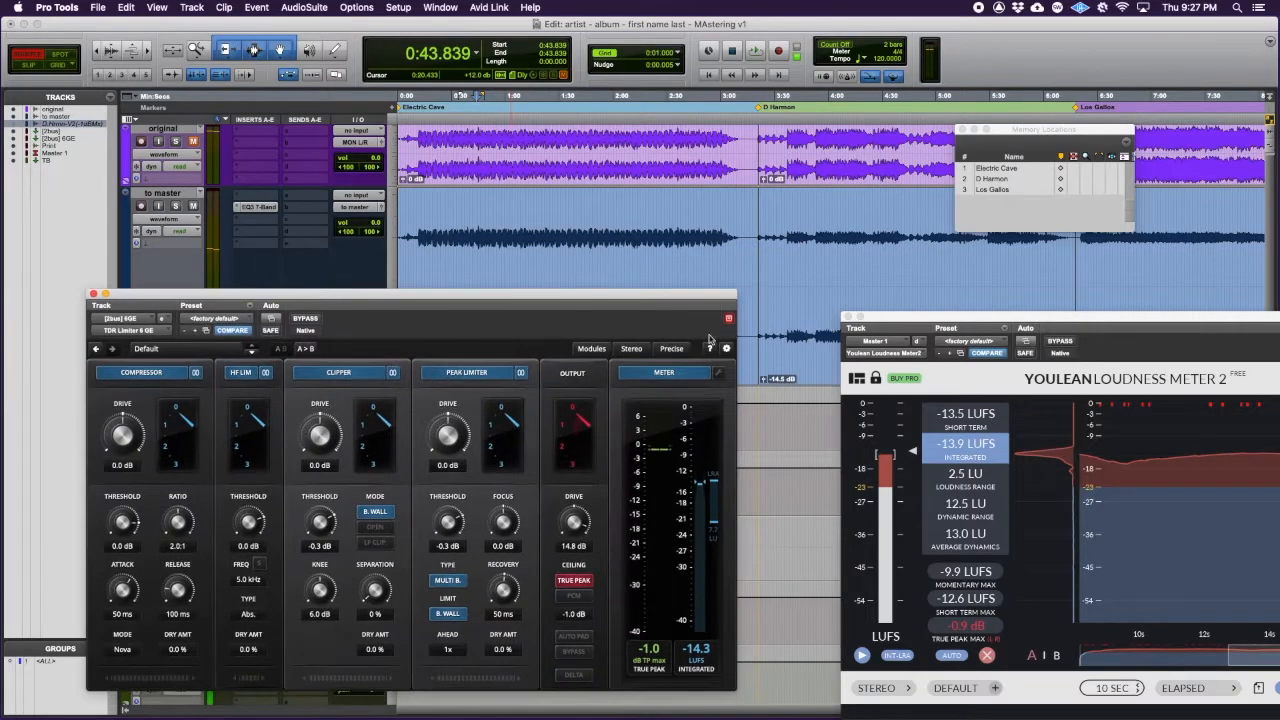
pyautogui.moveTo(882, 323); pyautogui.dragTo(743, 327)
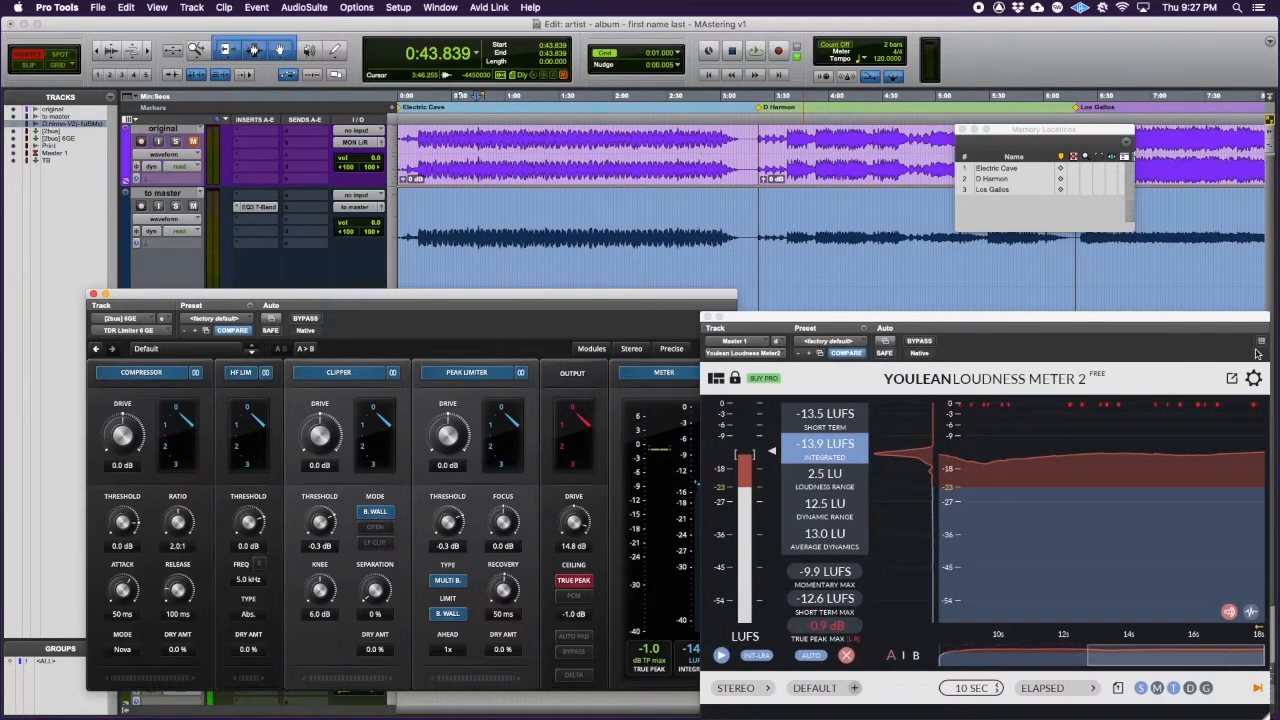
# Step: Untarget the loudness meter window so it stays open, shift it aside, and close the TDR Limiter 6 GE window
pyautogui.click(1259, 346)
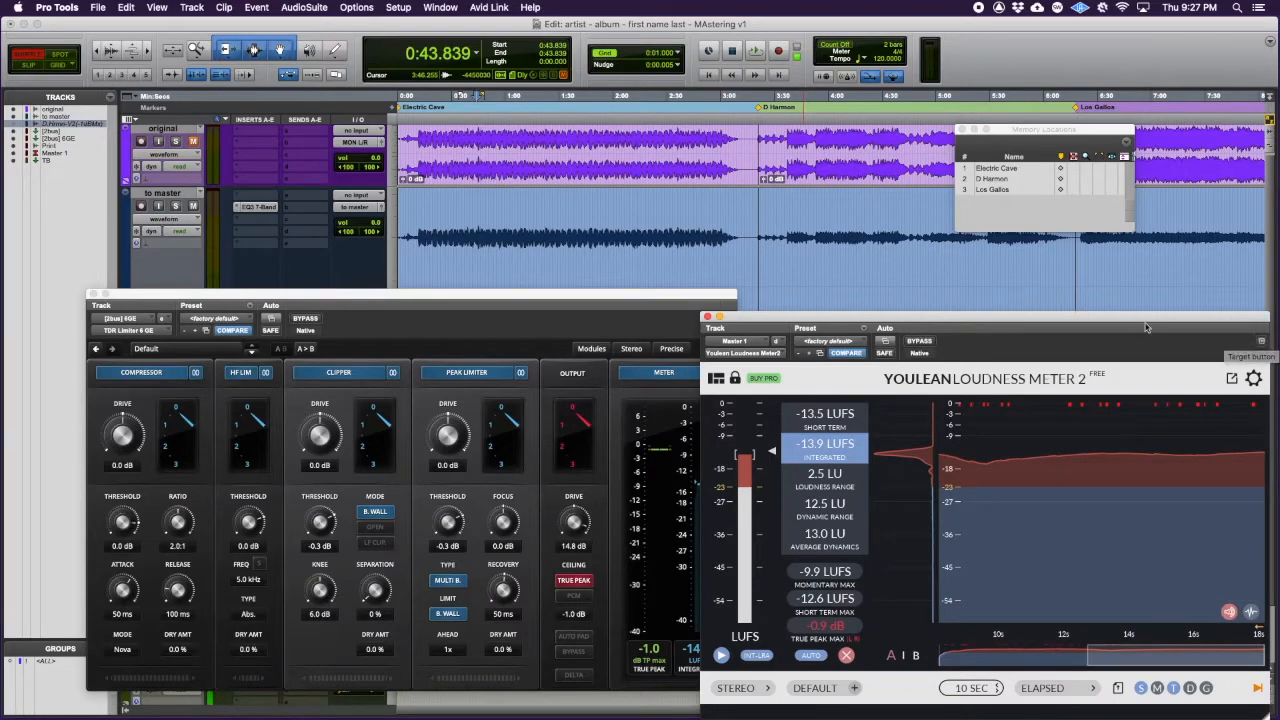
pyautogui.moveTo(1124, 322); pyautogui.dragTo(1156, 328)
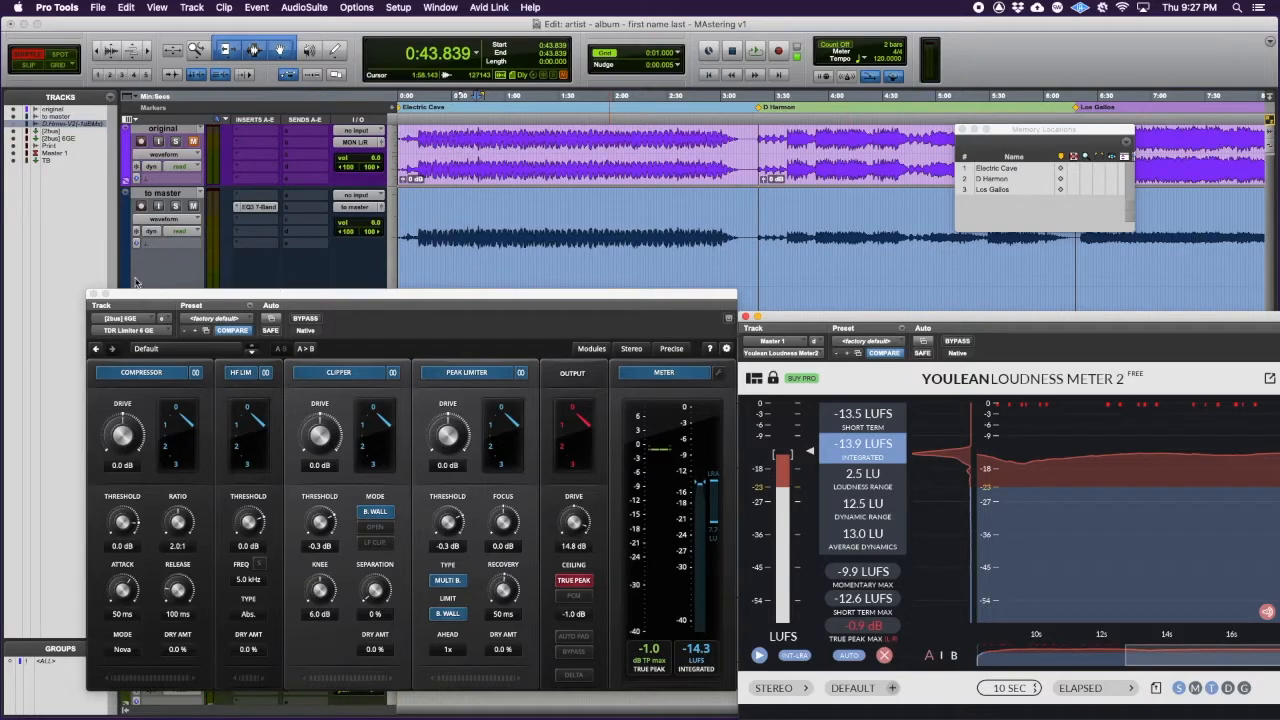
pyautogui.click(91, 294)
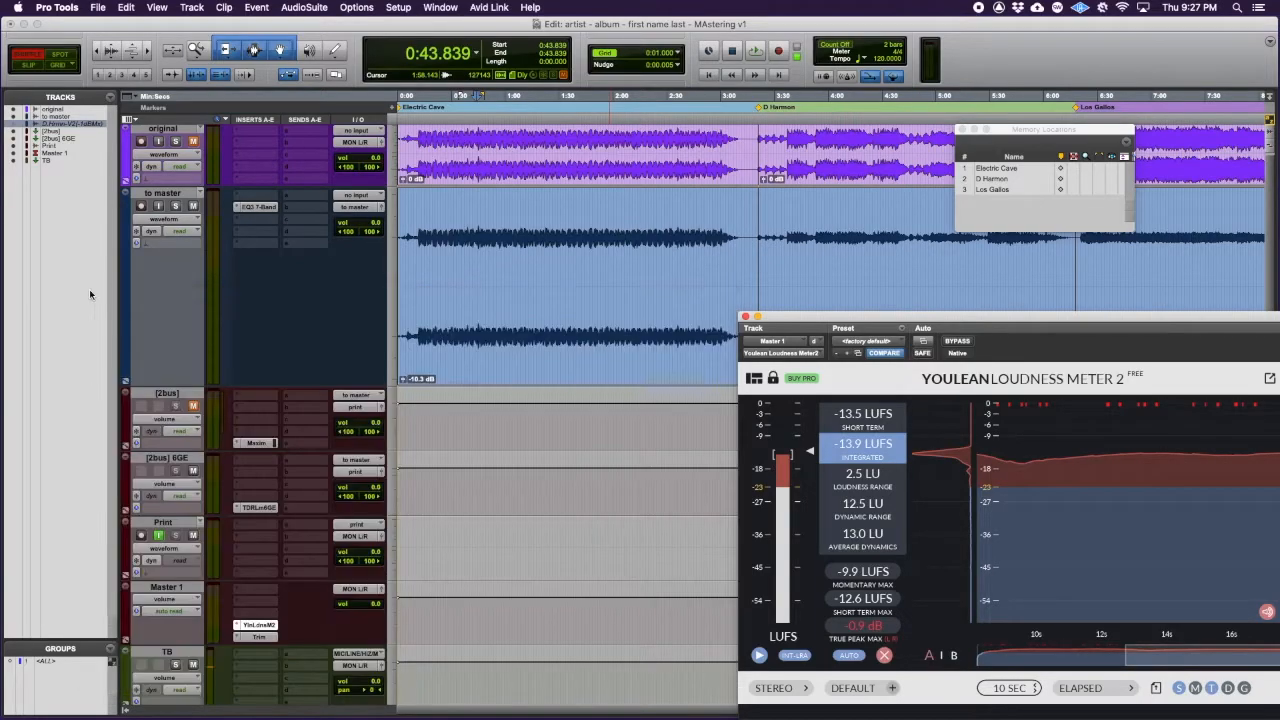
# Step: Switch the active limiter chain by muting [2bus] 6GE and unmuting [2bus], and open the Maxim plug-in on [2bus]
pyautogui.click(193, 472)
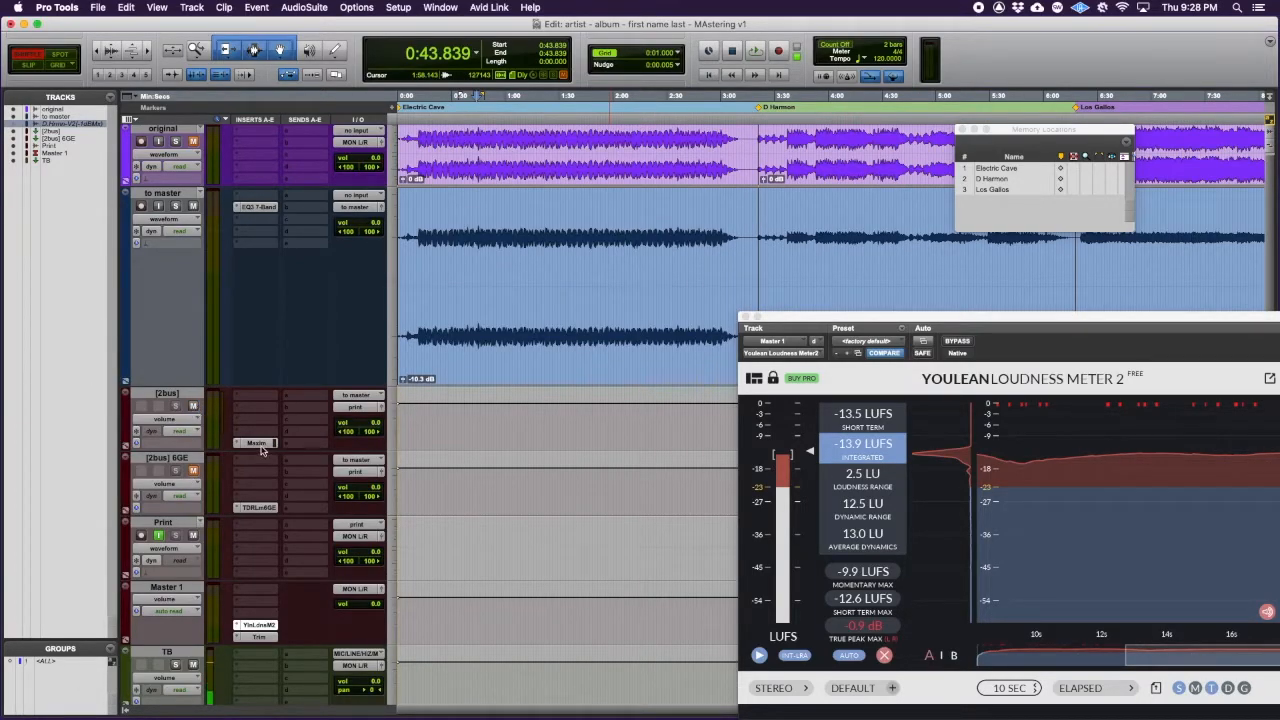
pyautogui.click(257, 443)
pyautogui.moveTo(804, 325); pyautogui.dragTo(514, 415)
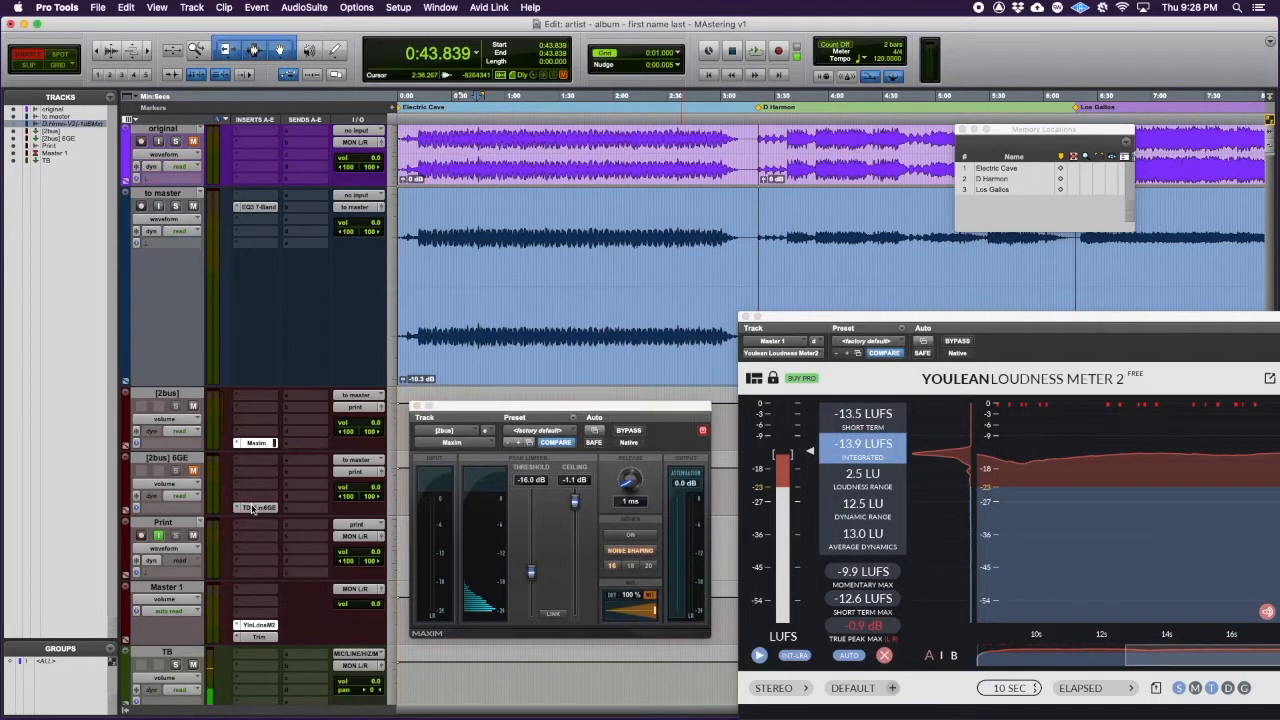
# Step: Reopen the TDR Limiter 6 GE on the [2bus] 6GE track to review its settings and close it again
pyautogui.click(253, 508)
pyautogui.moveTo(650, 405); pyautogui.dragTo(404, 289)
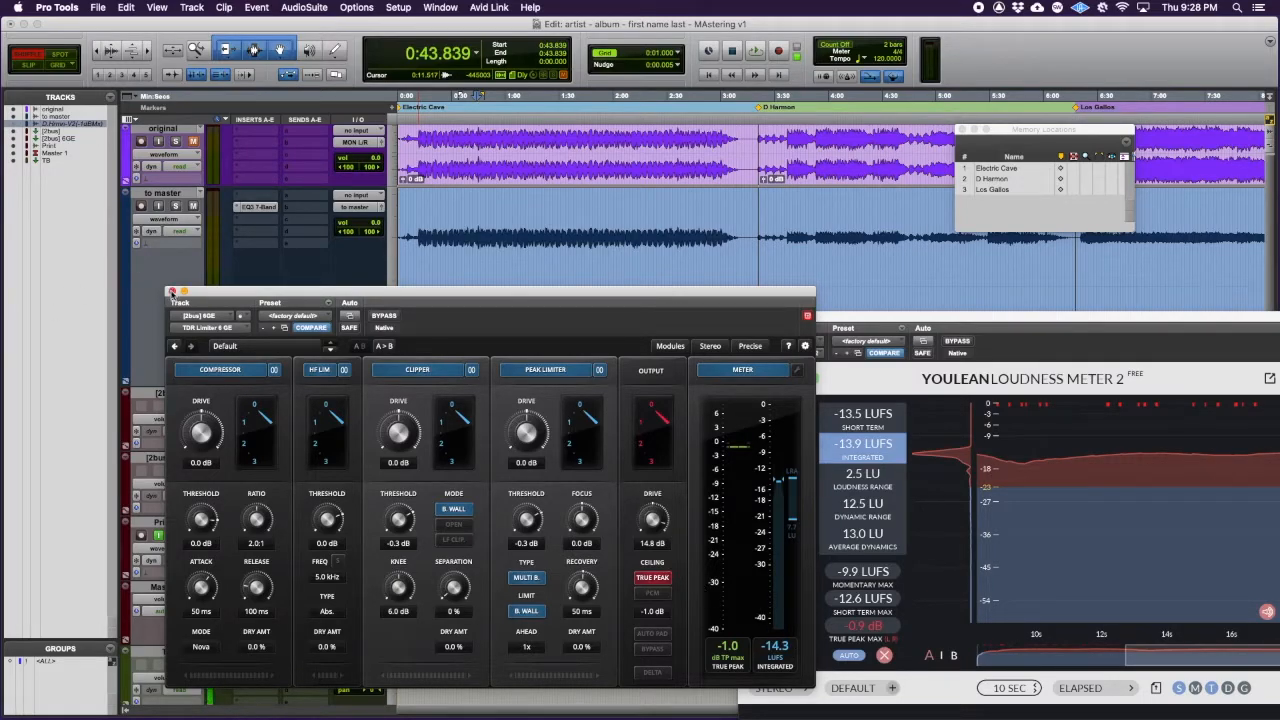
pyautogui.click(171, 291)
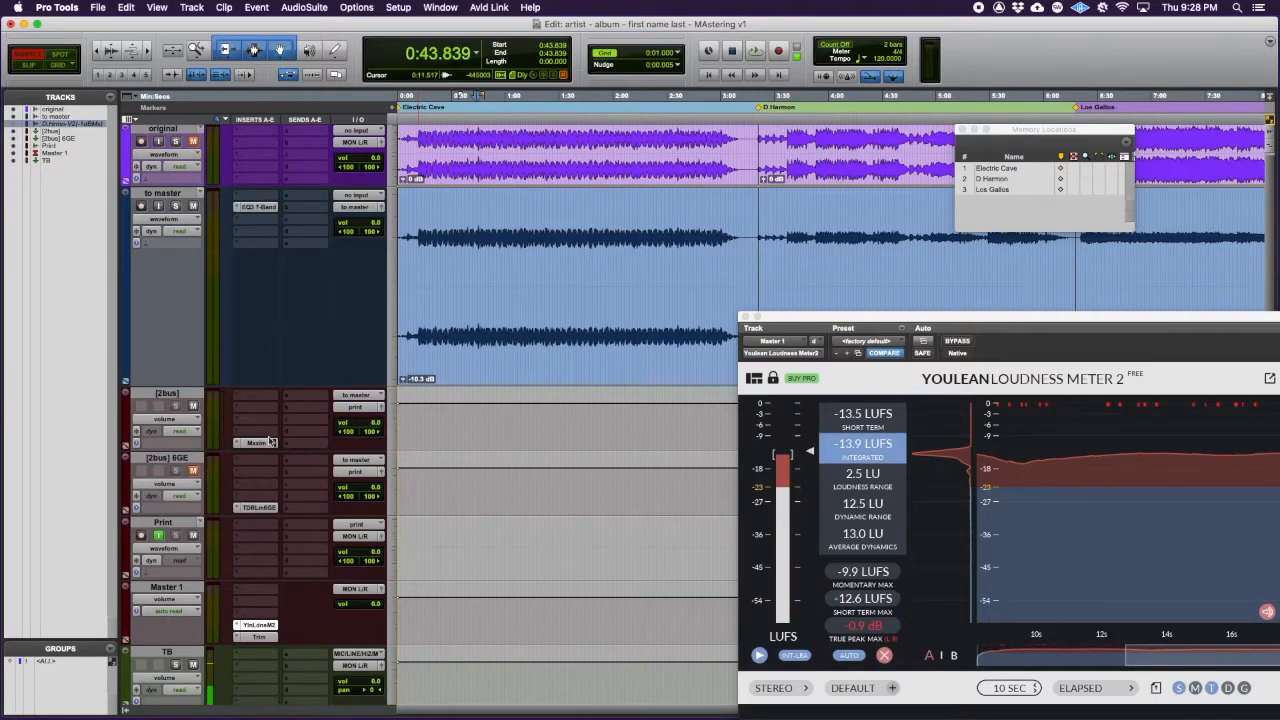
# Step: Set Maxim's threshold on the [2bus] track to -16.3 dB while playing Electric Cave from 0:57.957
pyautogui.click(258, 442)
pyautogui.click(502, 219)
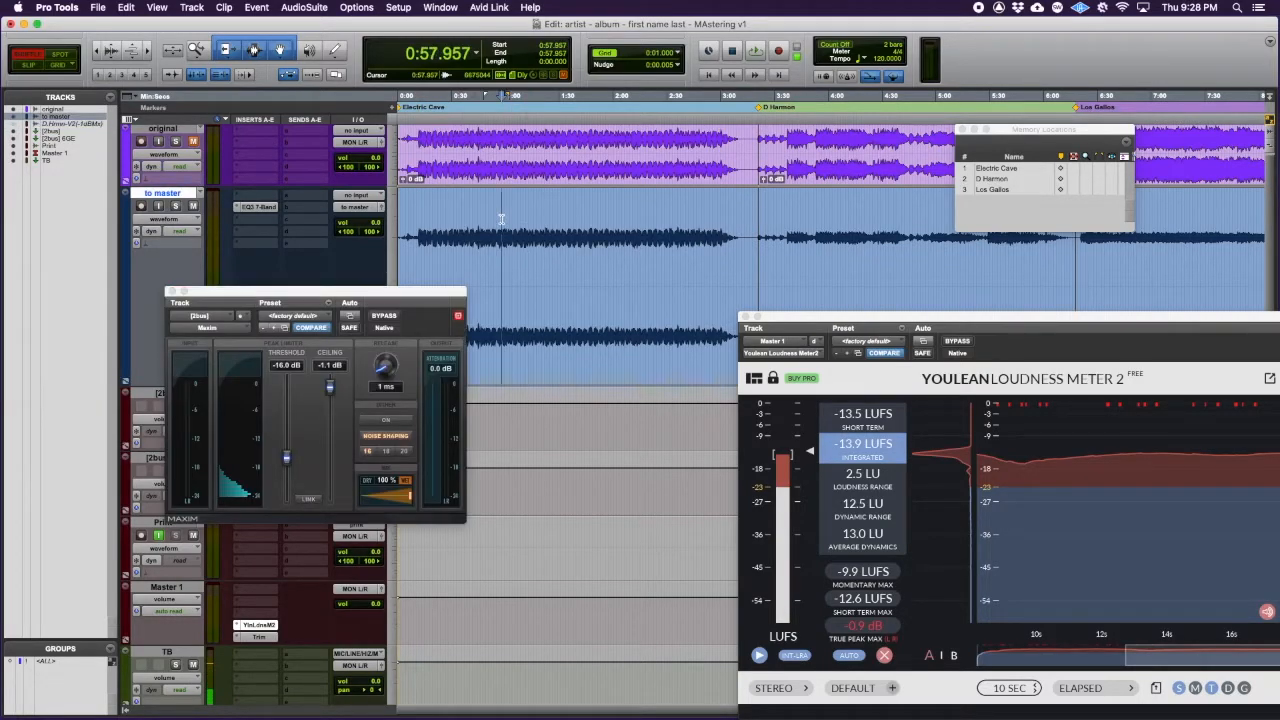
pyautogui.press('space')
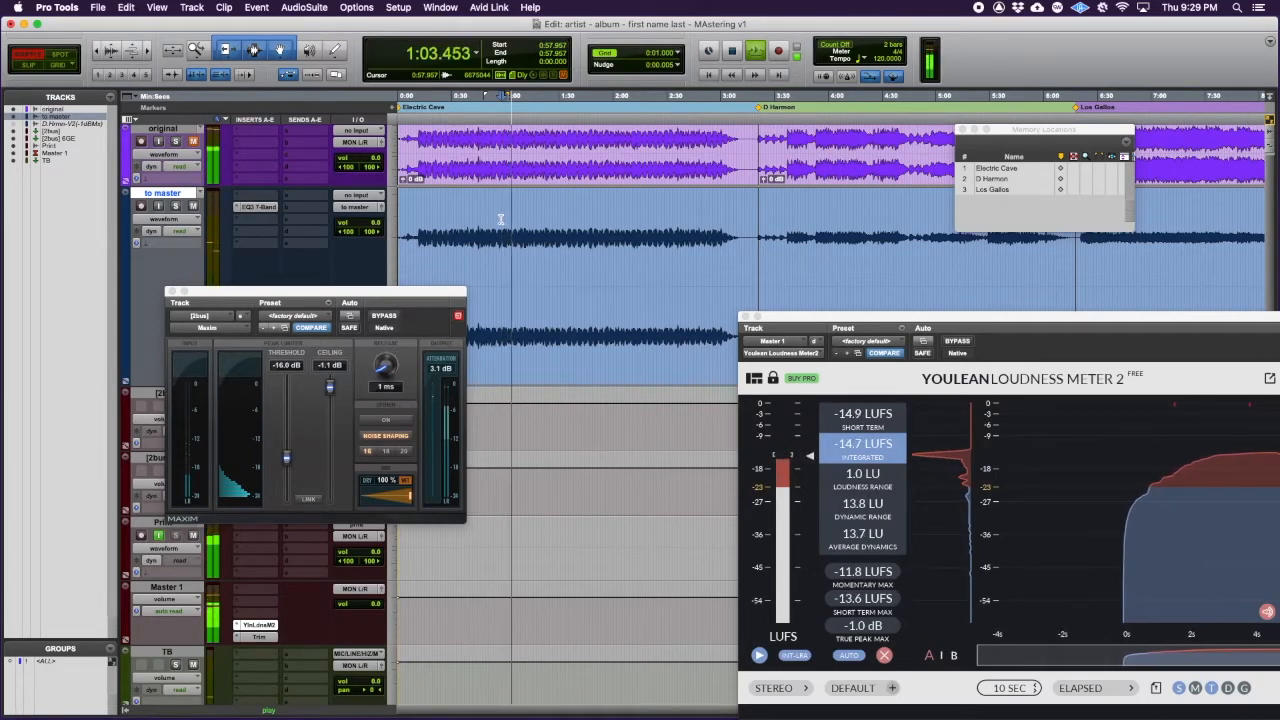
pyautogui.moveTo(286, 458); pyautogui.dragTo(287, 463)
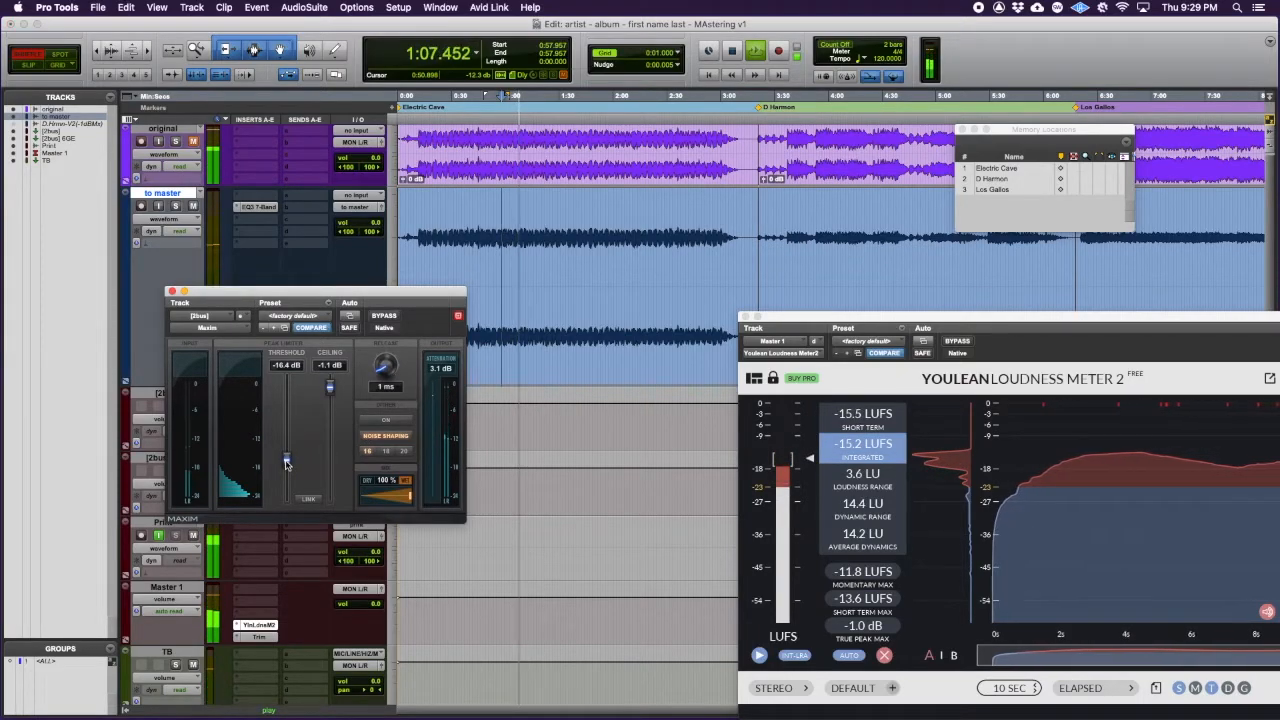
pyautogui.moveTo(286, 461); pyautogui.dragTo(286, 460)
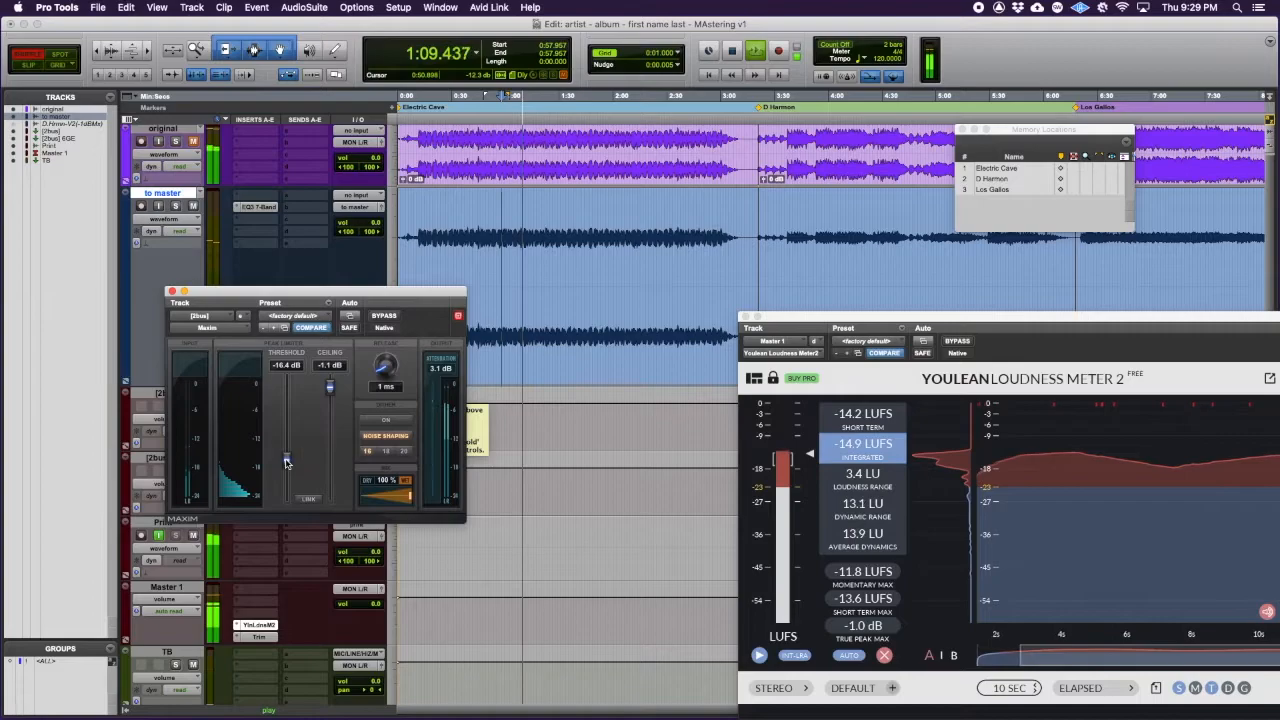
pyautogui.press('space')
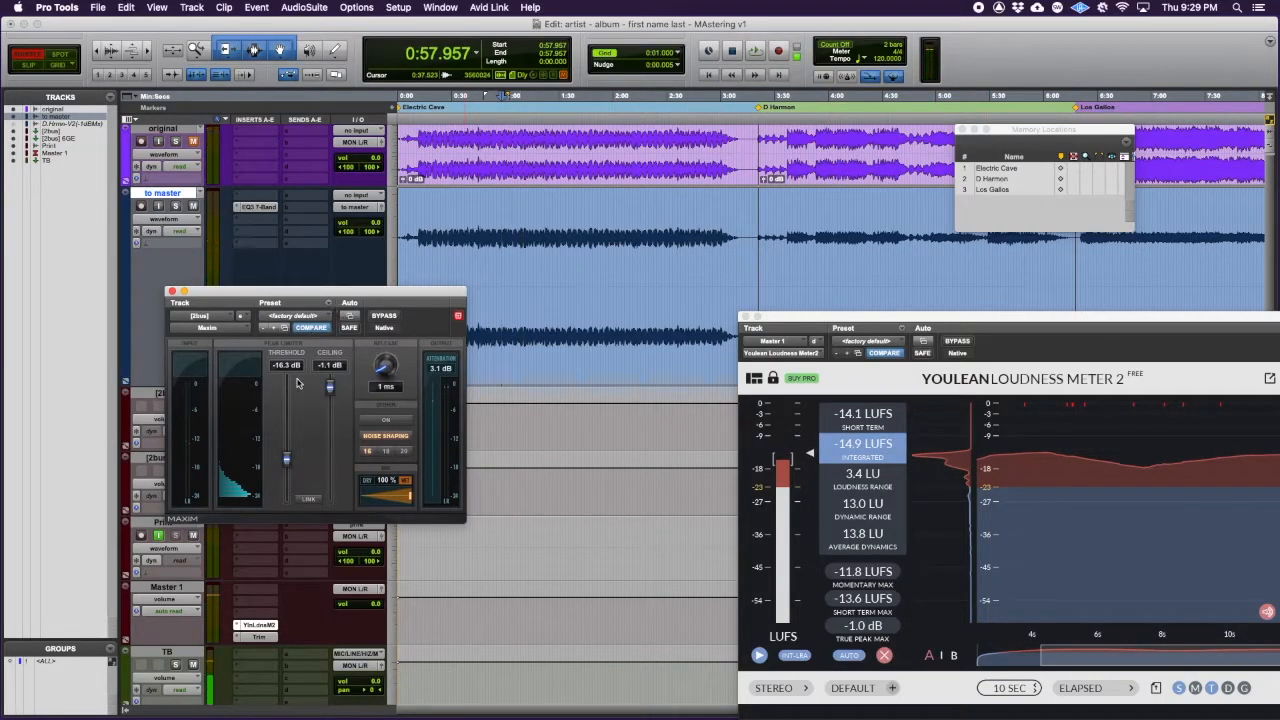
# Step: Reposition the loudness meter window below the song waveforms and close the Maxim window
pyautogui.moveTo(805, 328); pyautogui.dragTo(839, 398)
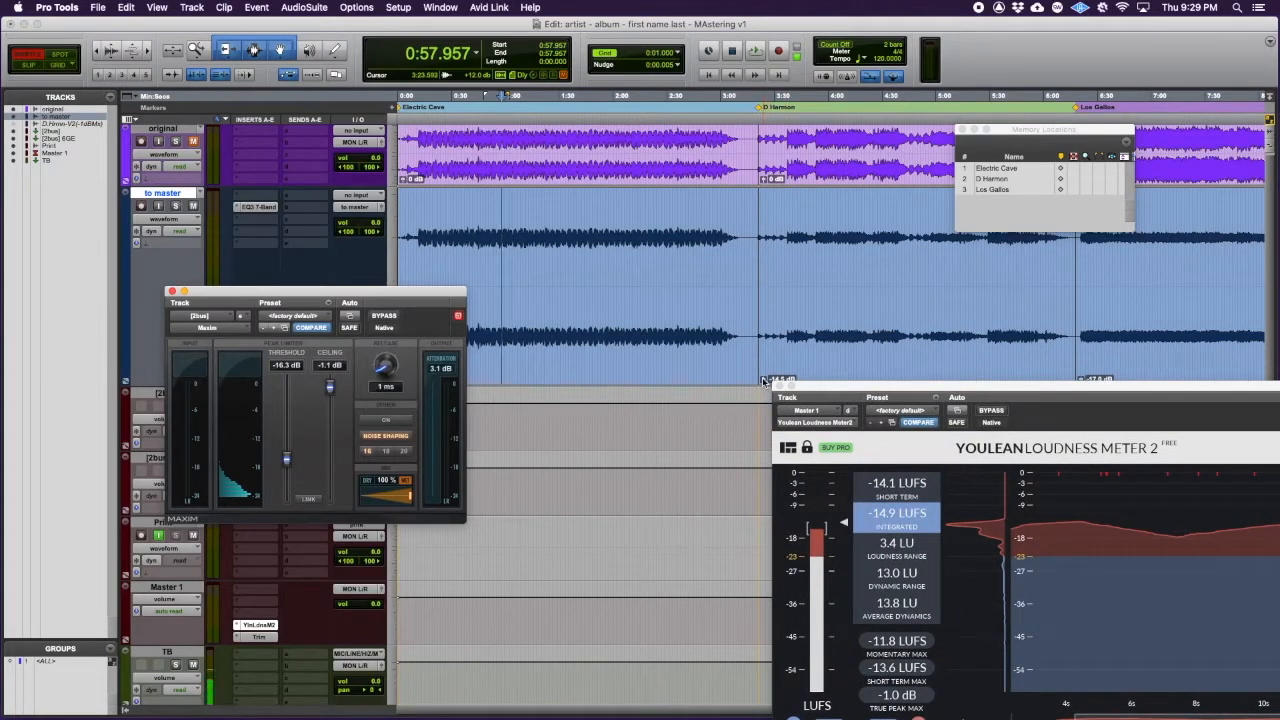
pyautogui.moveTo(929, 385); pyautogui.dragTo(896, 312)
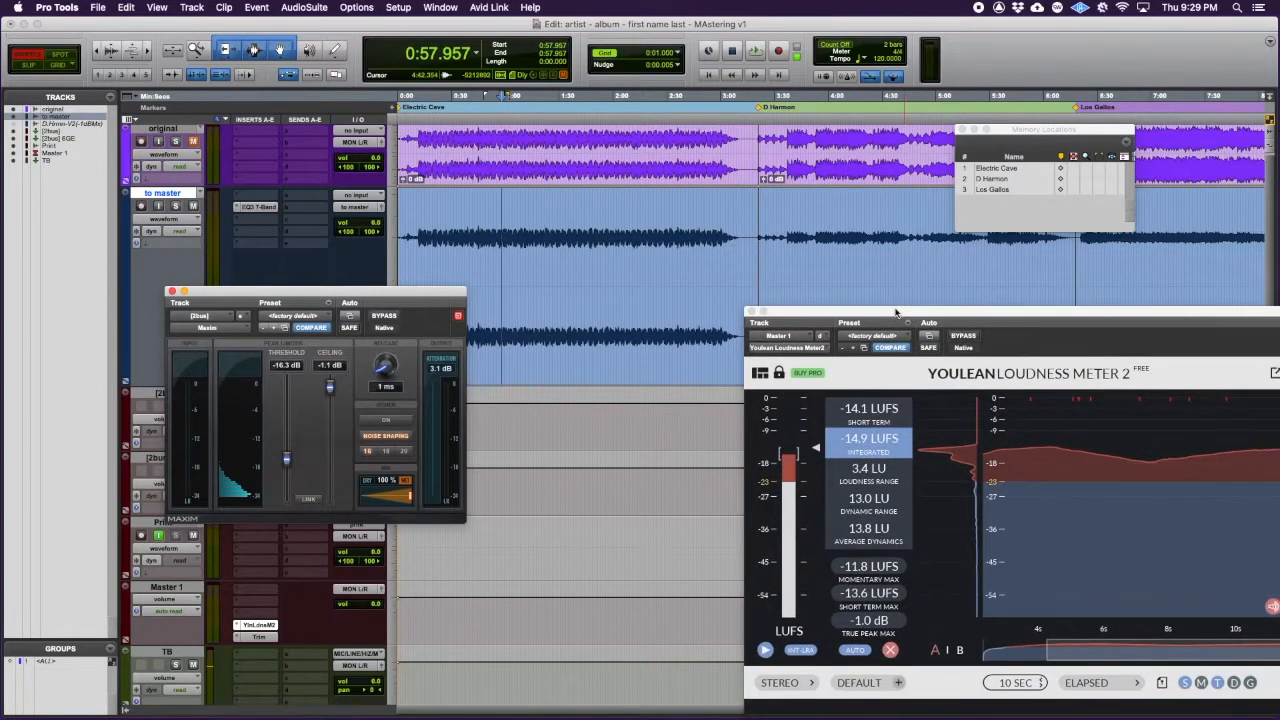
pyautogui.moveTo(394, 294); pyautogui.dragTo(396, 295)
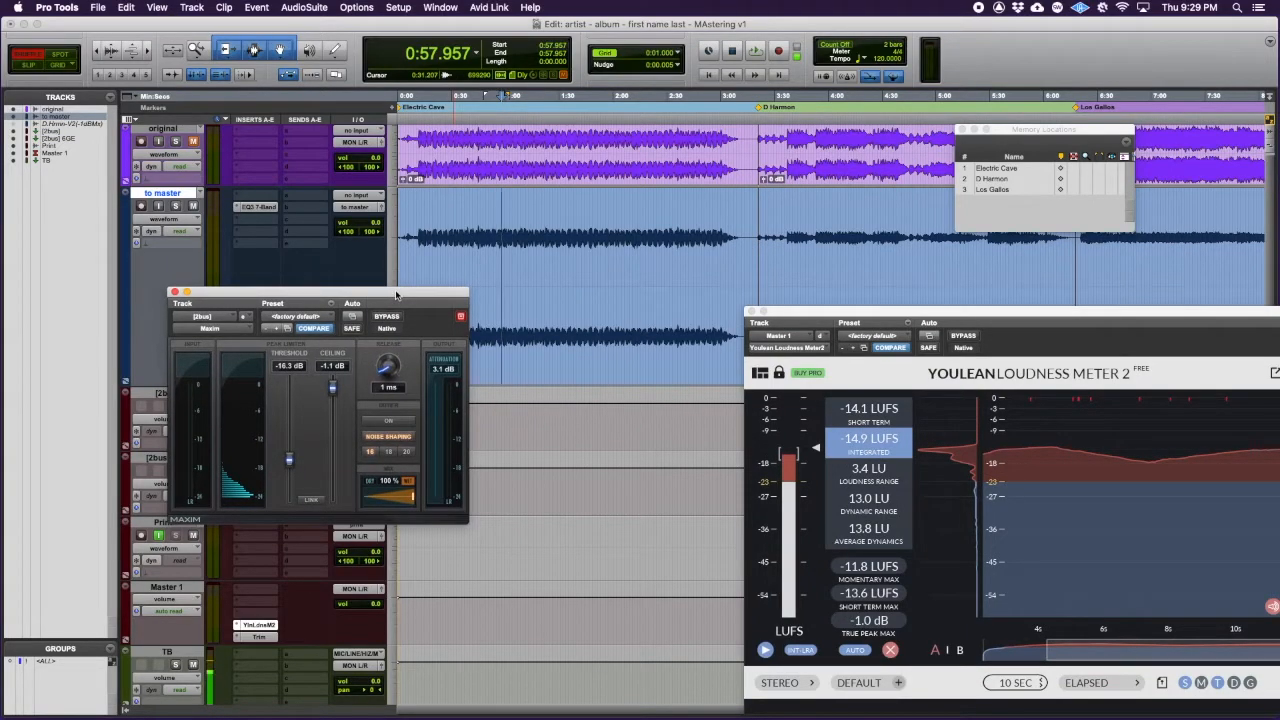
pyautogui.click(174, 293)
# Step: Select the Electric Cave clip, record-arm the Print track and print about 30 seconds of the song, checking the EQ preset during recording
pyautogui.click(467, 363)
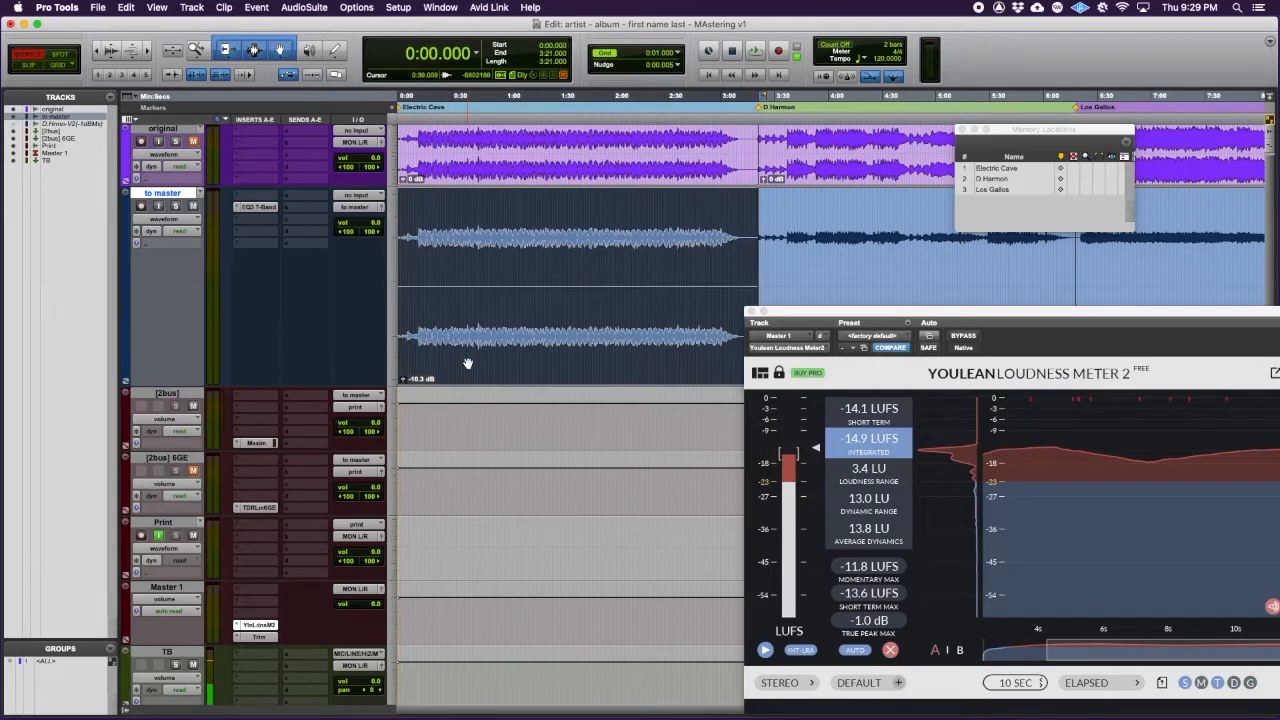
pyautogui.click(141, 536)
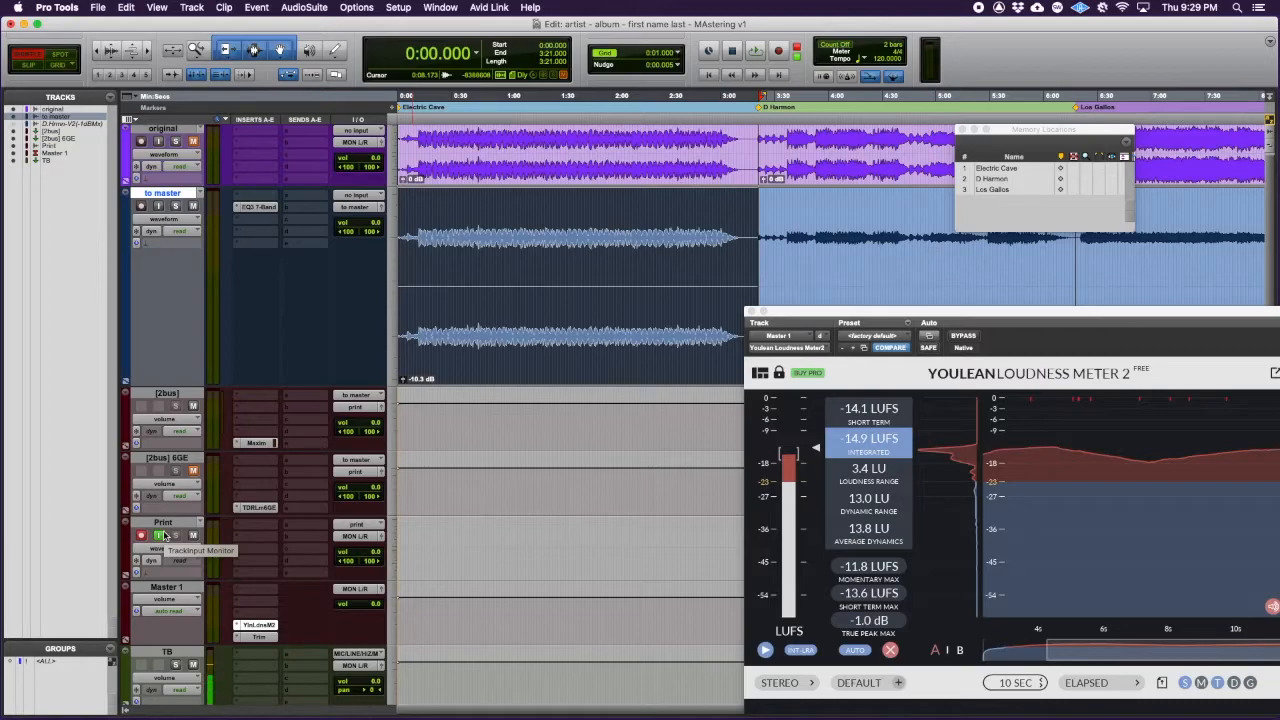
pyautogui.press('super+space')
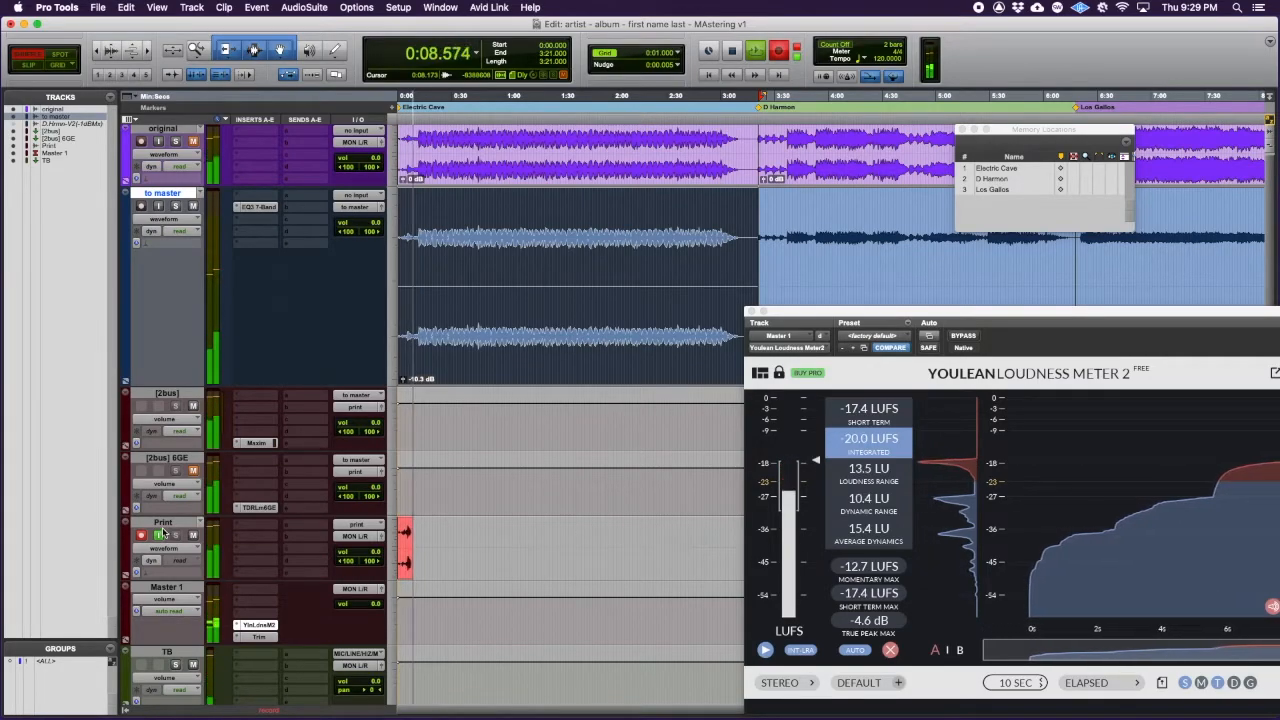
pyautogui.click(252, 207)
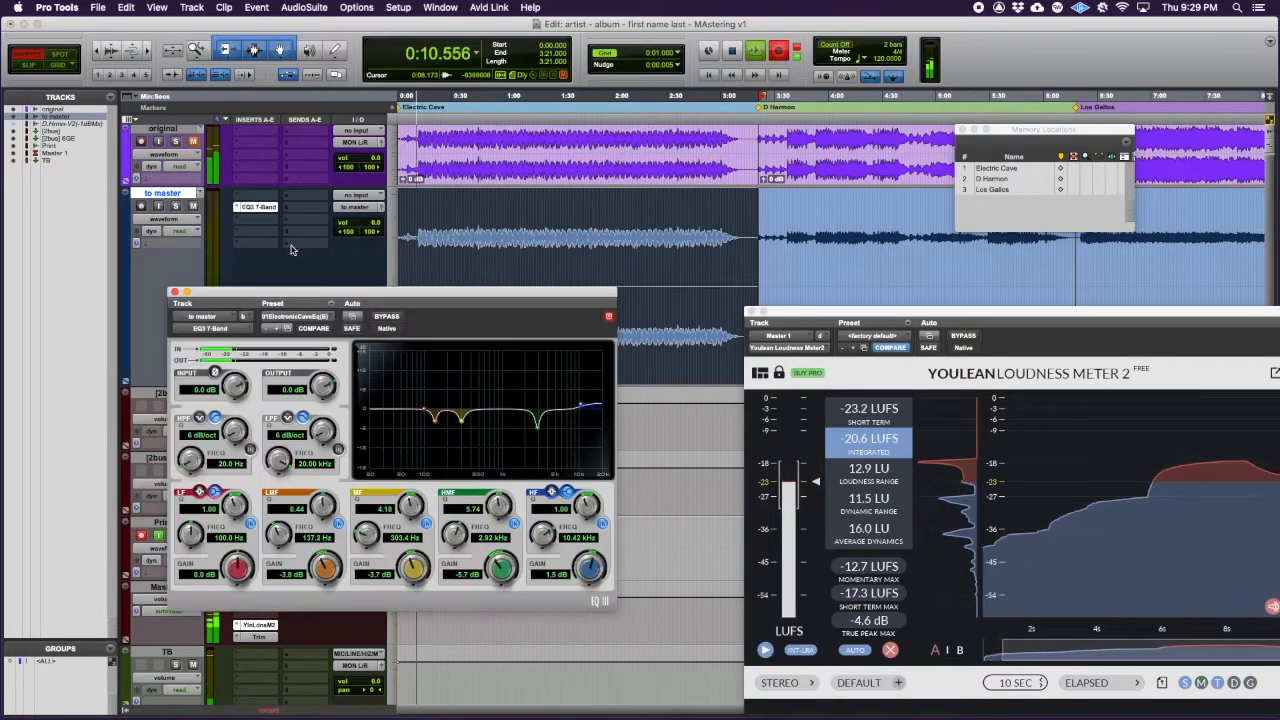
pyautogui.click(174, 293)
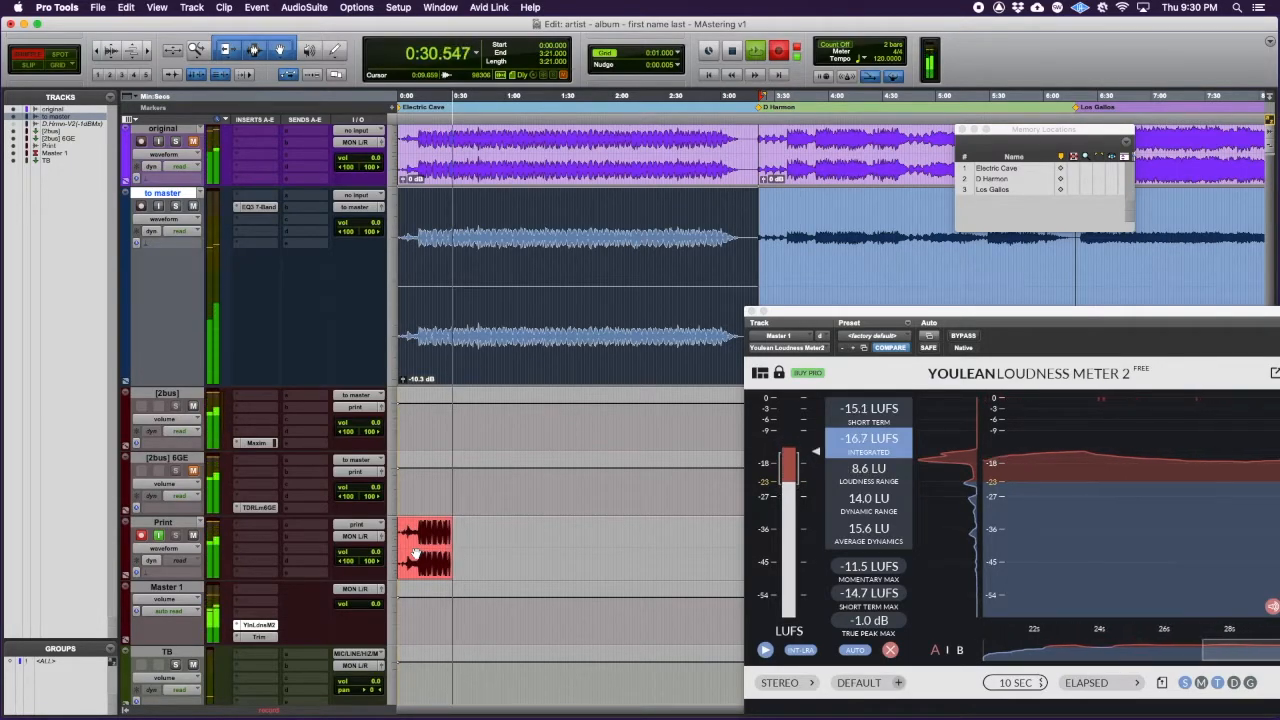
pyautogui.press('space')
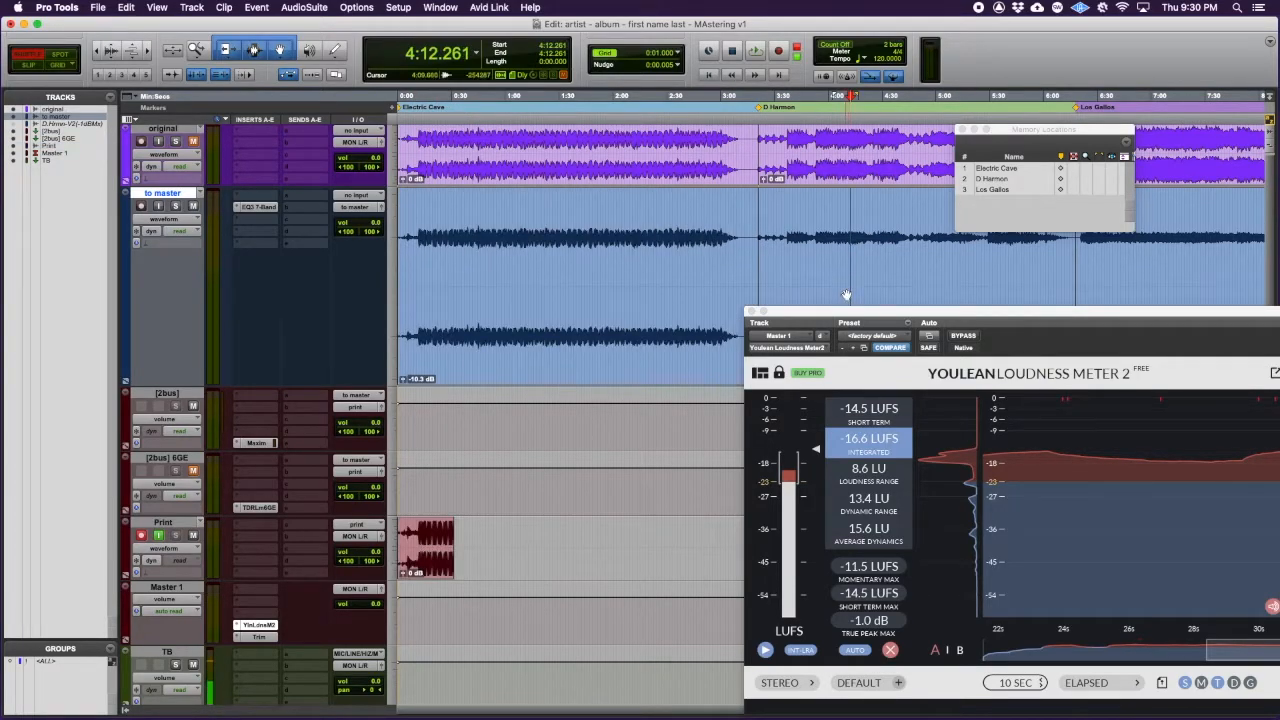
# Step: Select the D Harmon clip on the to master track and load the 02 D Harmon preset in its EQ3 7-Band
pyautogui.doubleClick(850, 288)
pyautogui.click(267, 209)
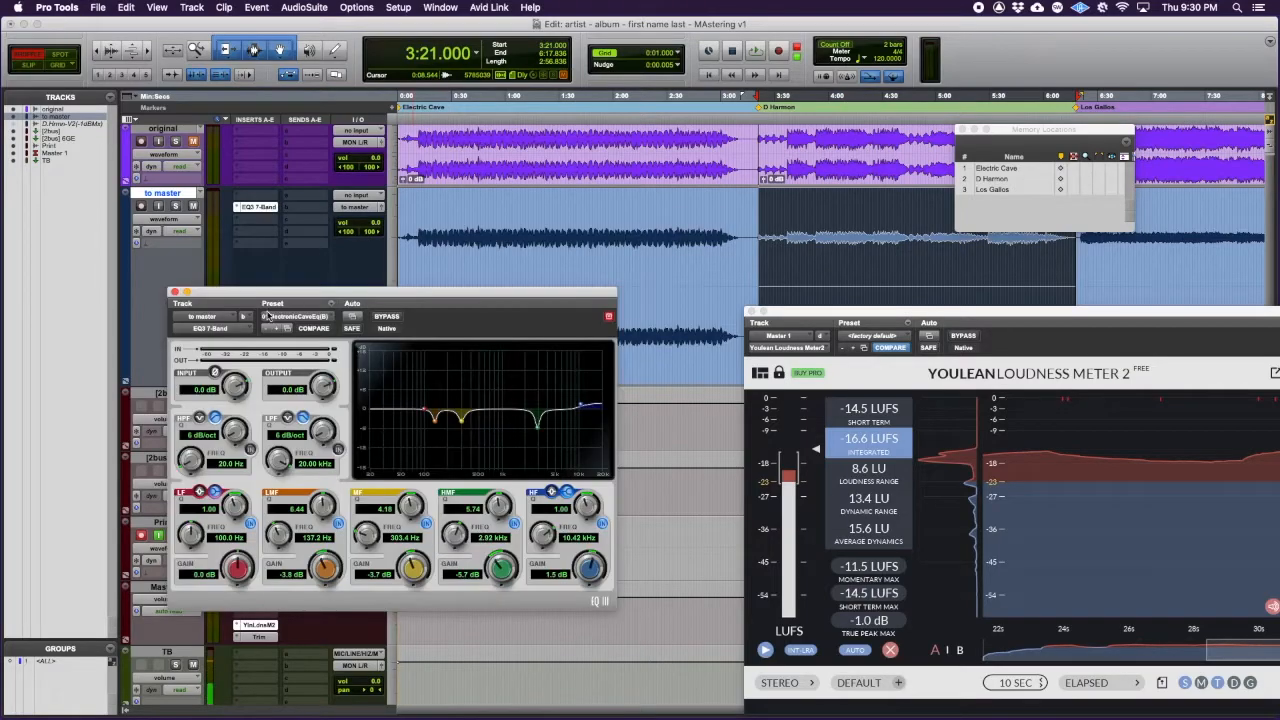
pyautogui.click(278, 318)
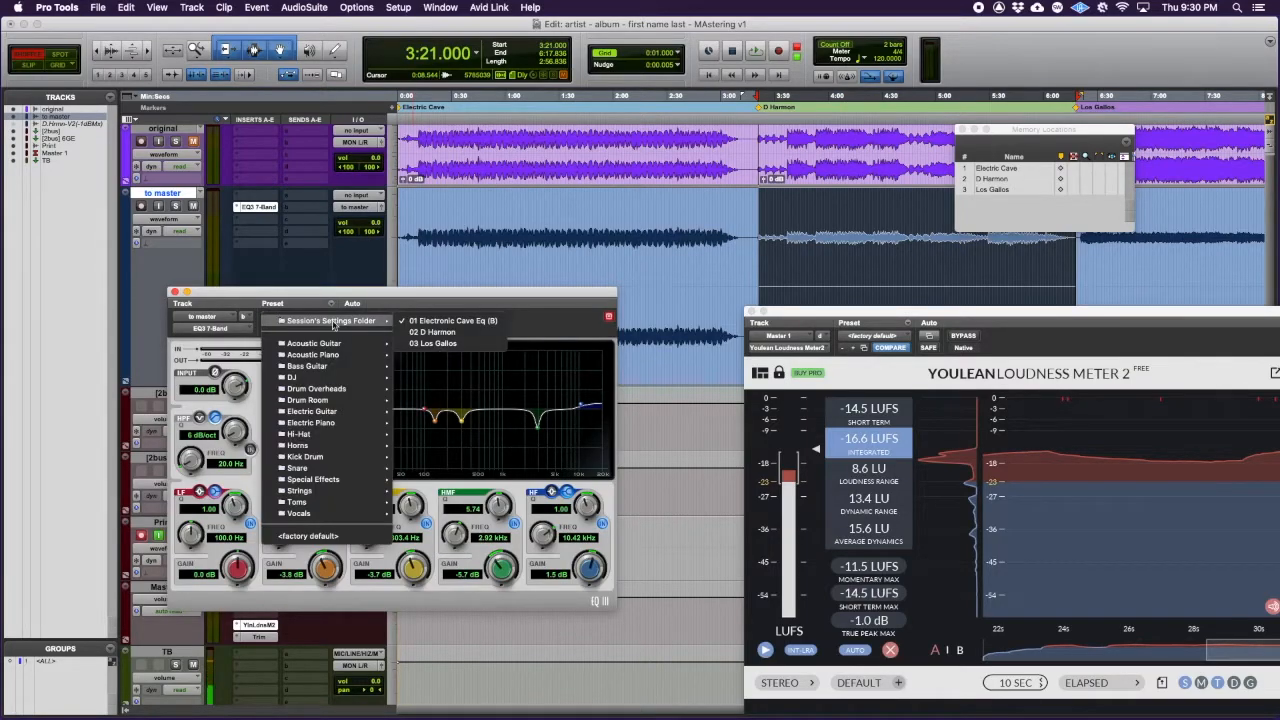
pyautogui.click(423, 334)
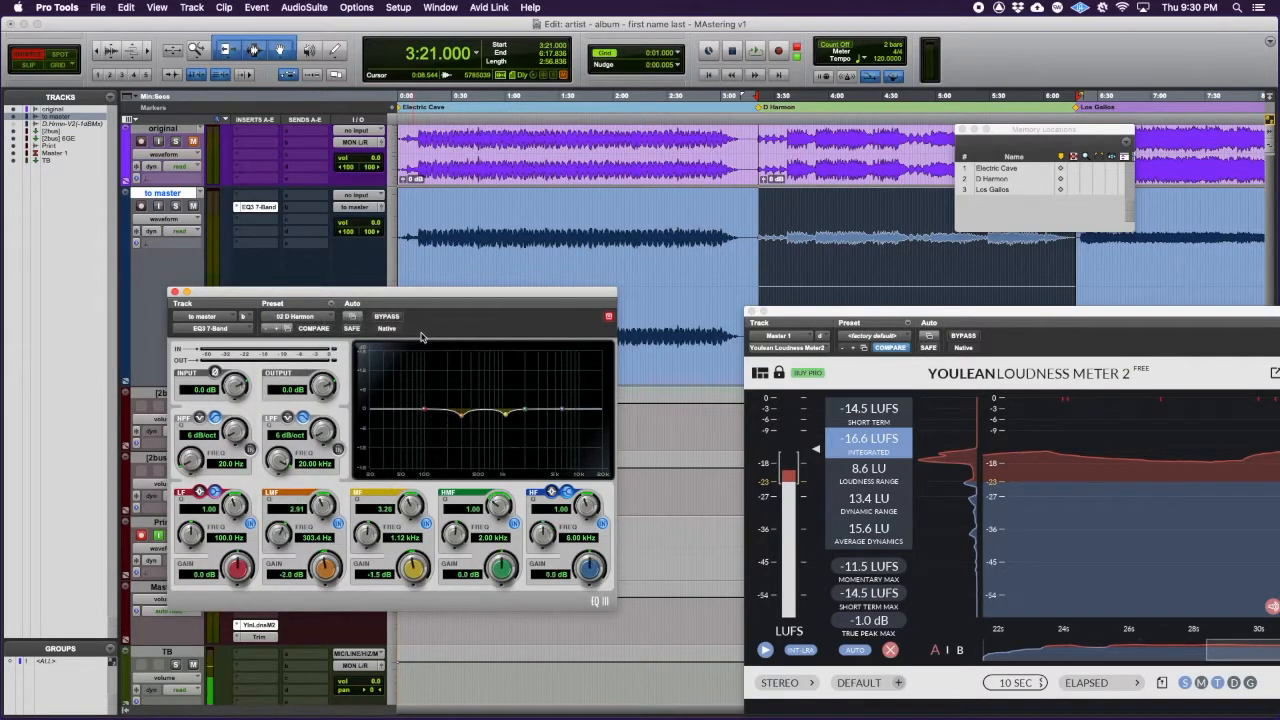
pyautogui.click(175, 292)
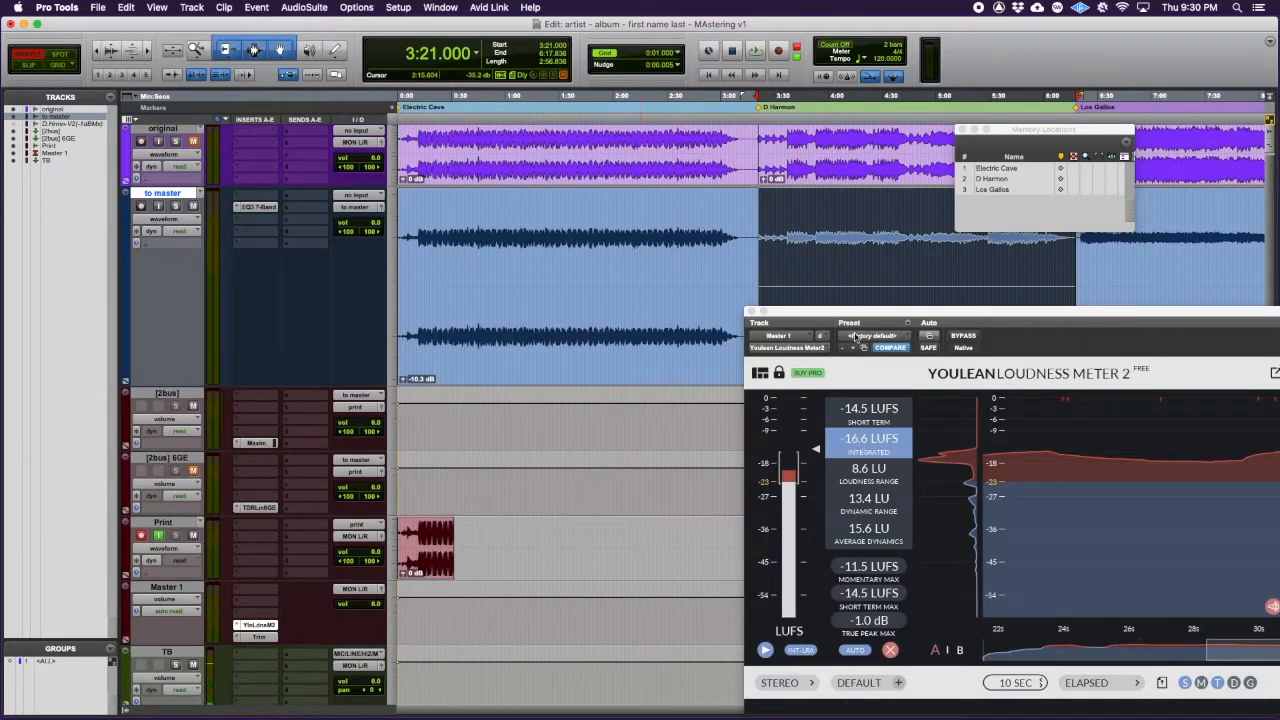
# Step: Play D Harmon from 3:41.053 and check its integrated loudness, moving the meter window aside
pyautogui.click(793, 230)
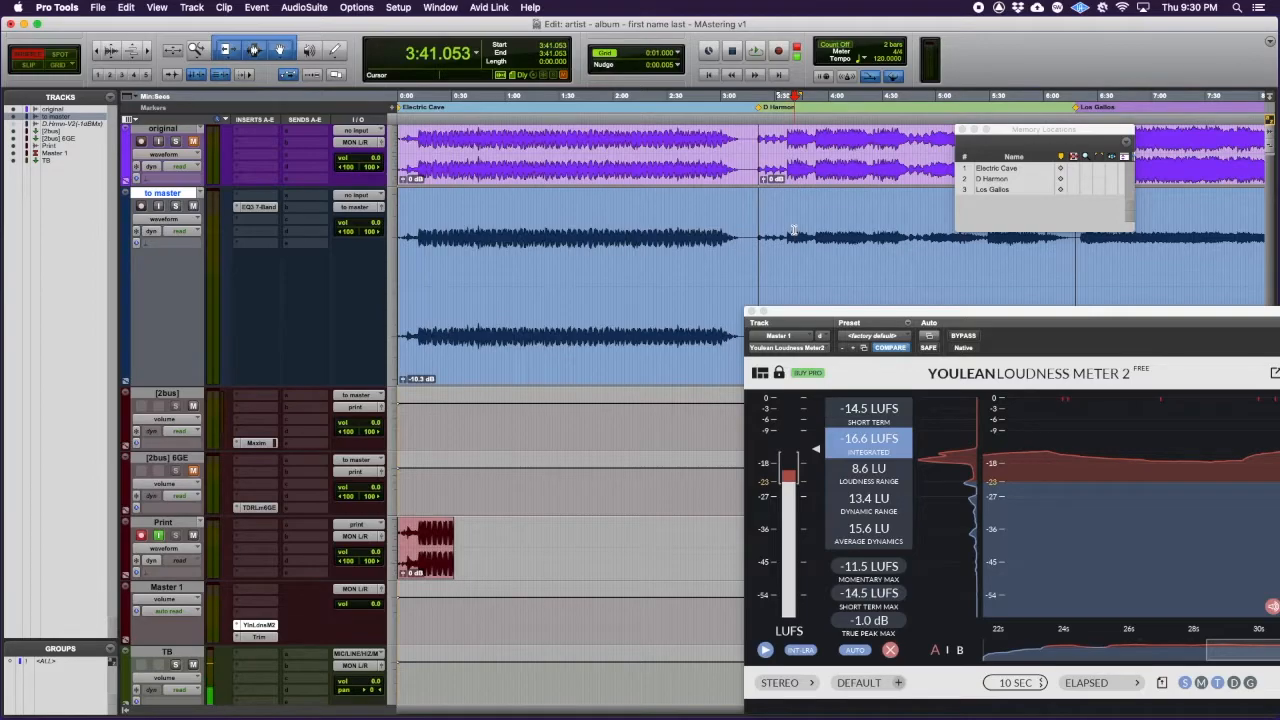
pyautogui.press('space')
pyautogui.moveTo(827, 314); pyautogui.dragTo(887, 317)
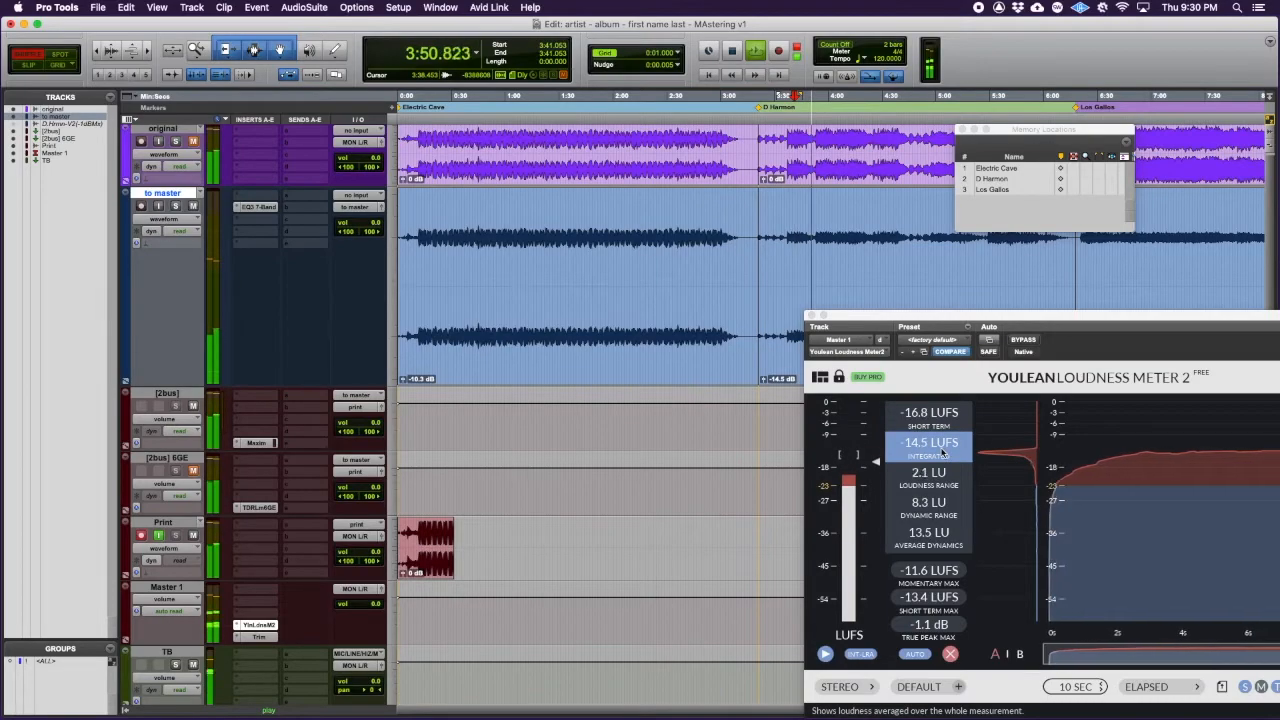
pyautogui.press('space')
# Step: Select the D Harmon clip and record about 20 seconds of it onto the Print track
pyautogui.click(801, 301)
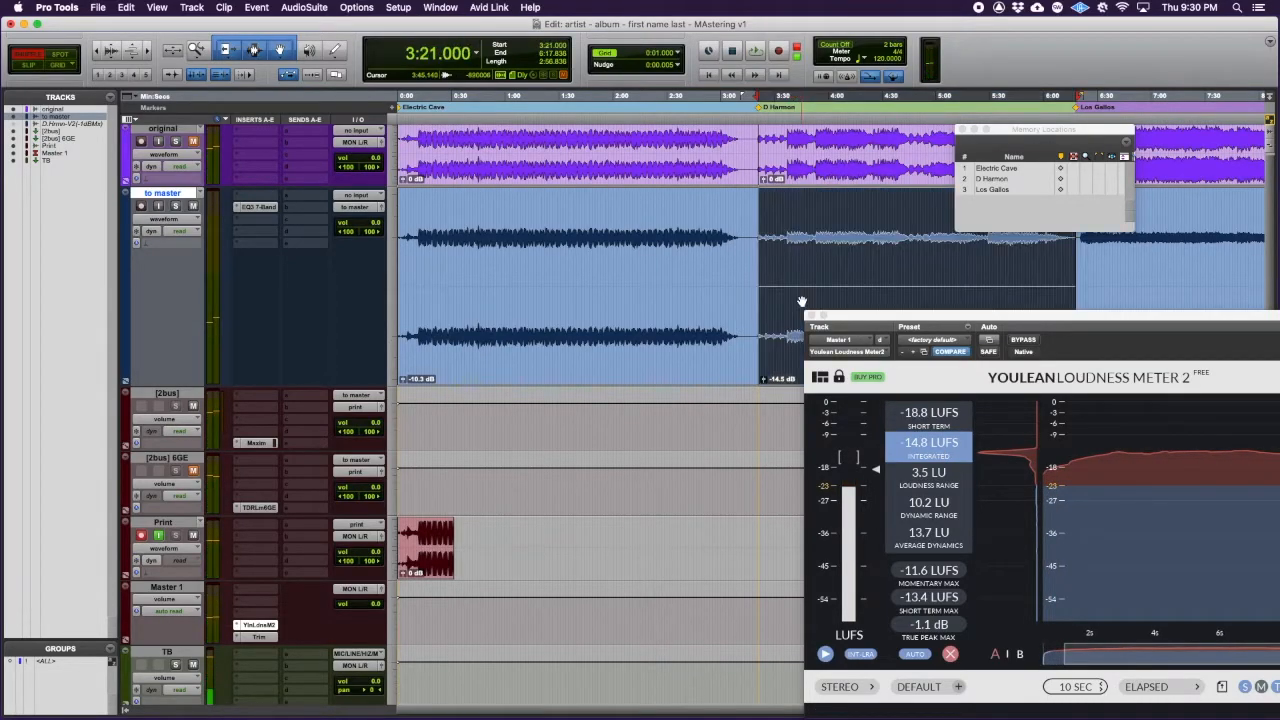
pyautogui.press('space')
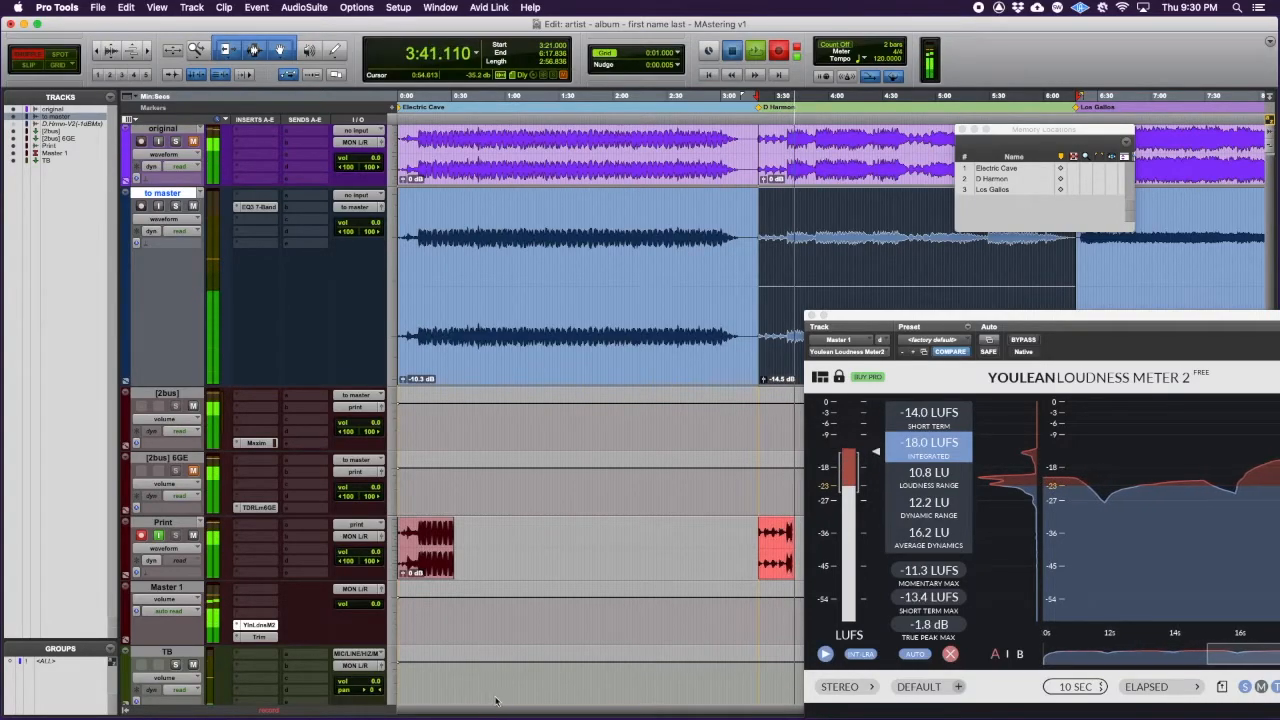
pyautogui.press('space')
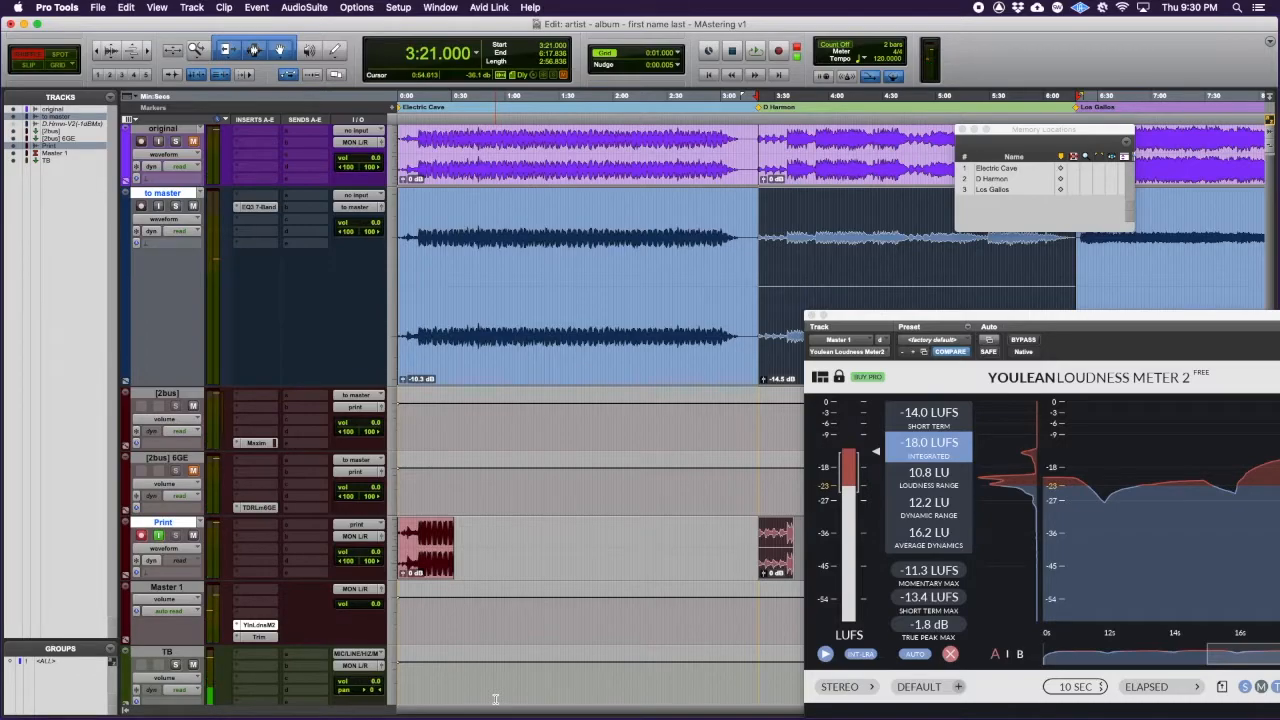
# Step: Select the Los Gallos clip, load the 03 Los Gallos EQ3 7-Band preset and set its HF band to 2.2 dB at 5.61 kHz
pyautogui.click(1152, 285)
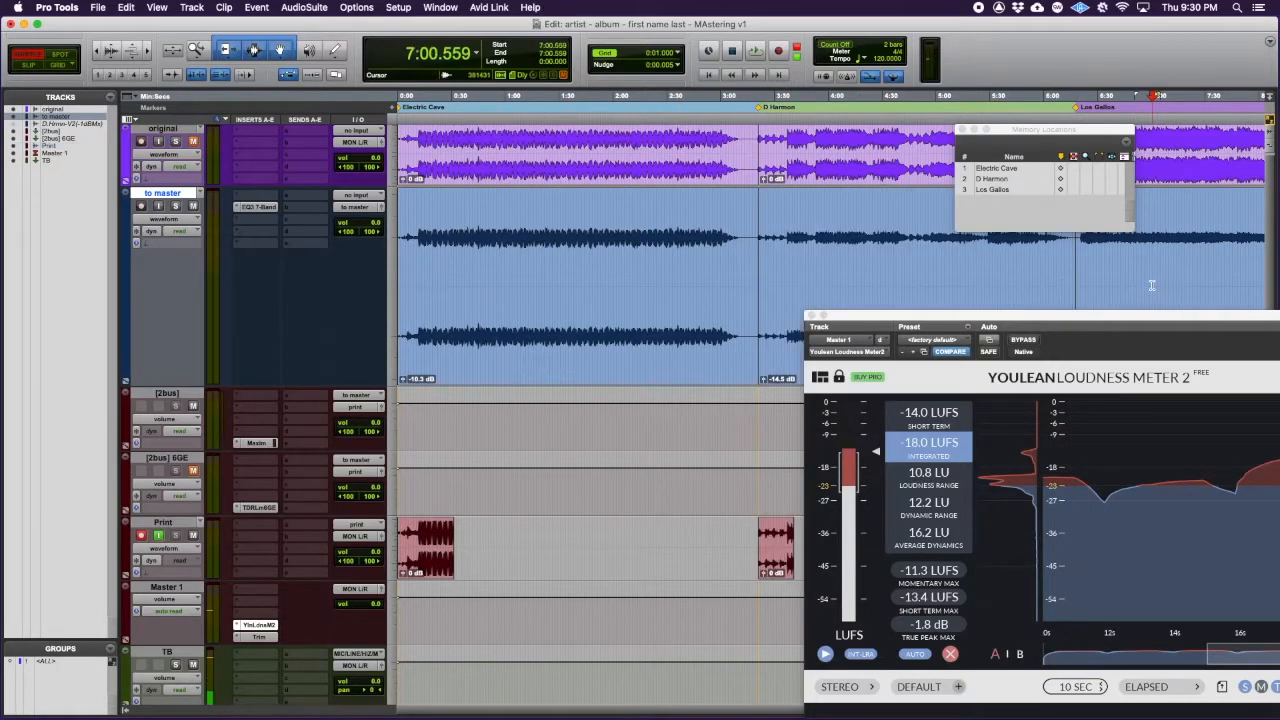
pyautogui.doubleClick(1152, 285)
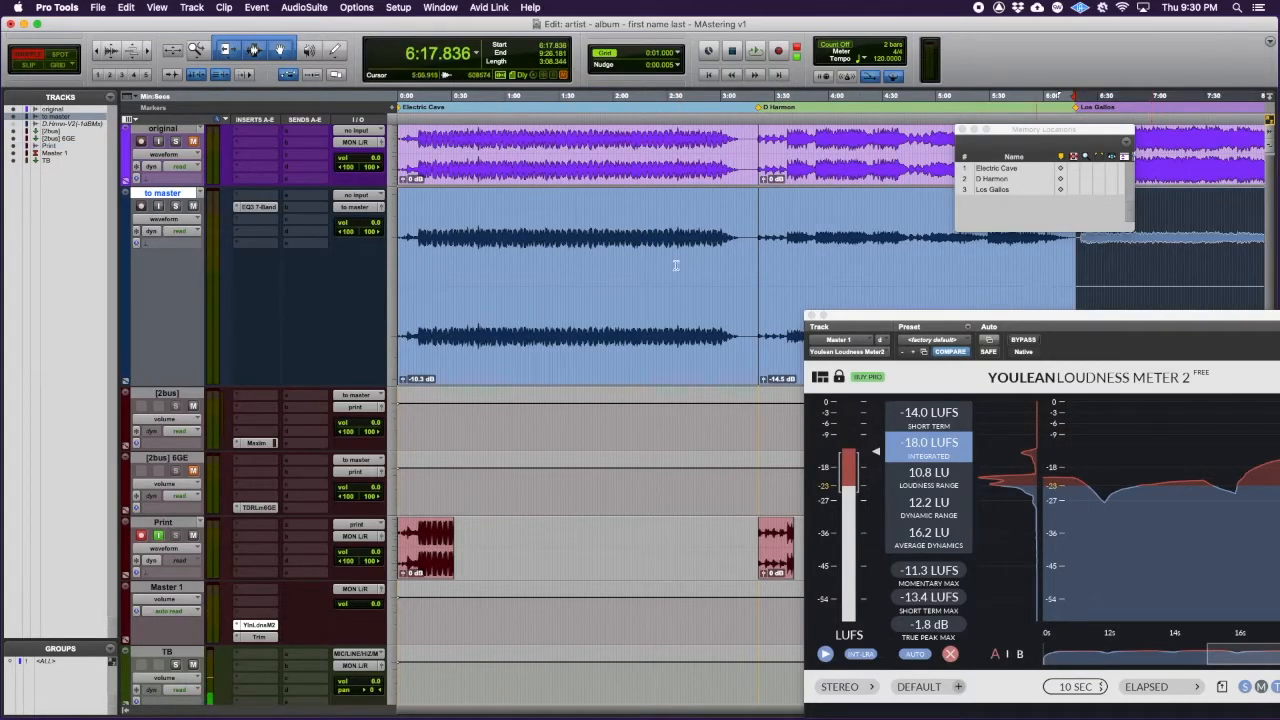
pyautogui.click(262, 207)
pyautogui.click(309, 320)
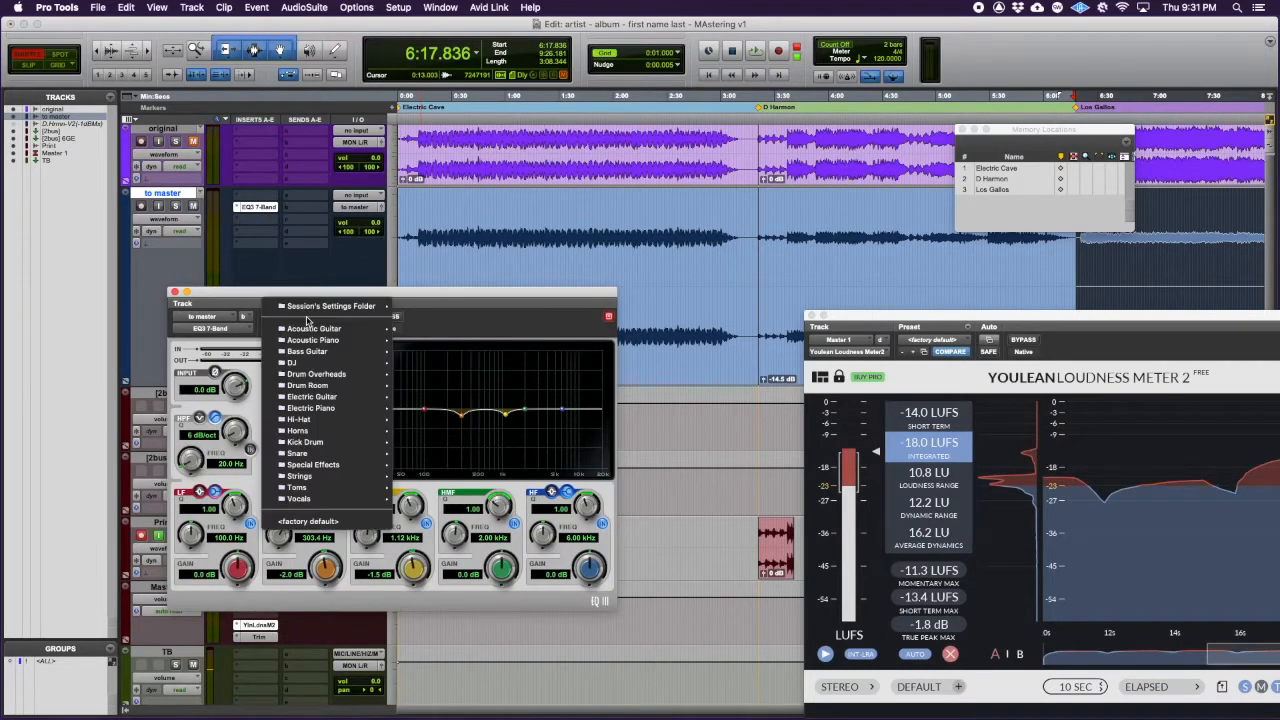
pyautogui.moveTo(330, 306)
pyautogui.click(451, 329)
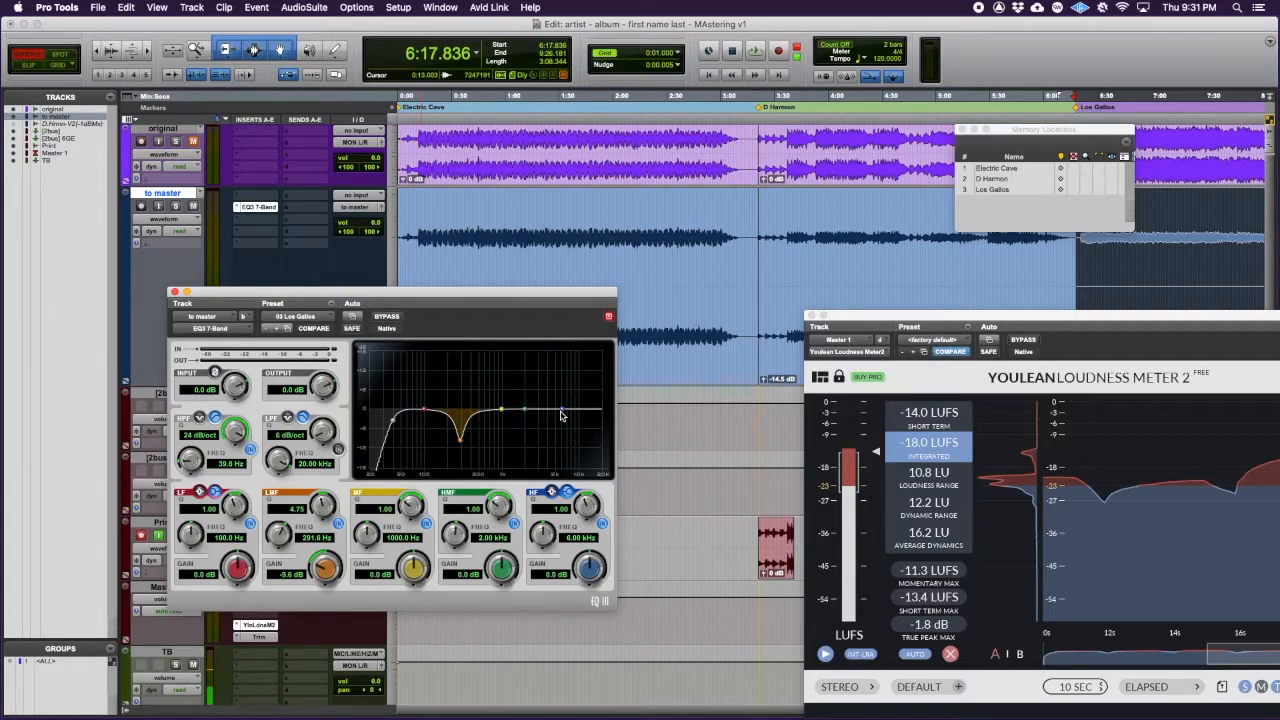
pyautogui.moveTo(561, 411); pyautogui.dragTo(560, 407)
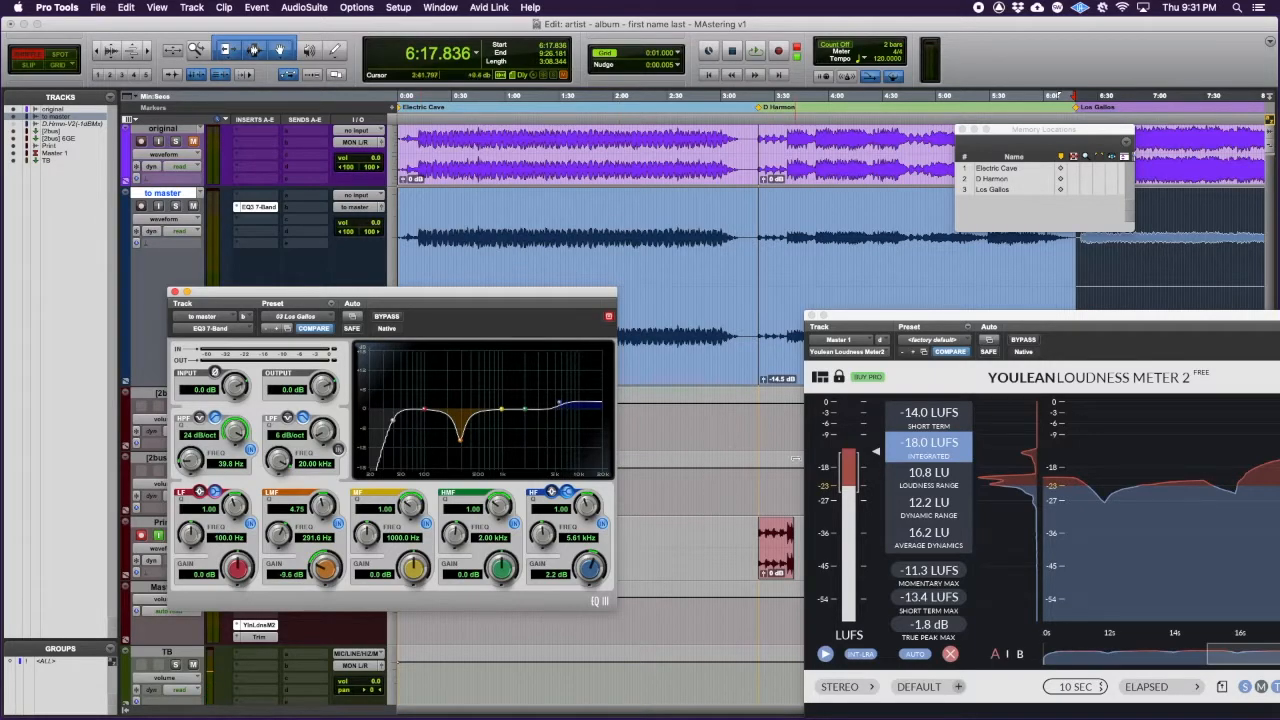
# Step: Play Los Gallos from 6:17.836 against the loudness meter, uncover its clip gain and set it to -17.9 dB
pyautogui.press('space')
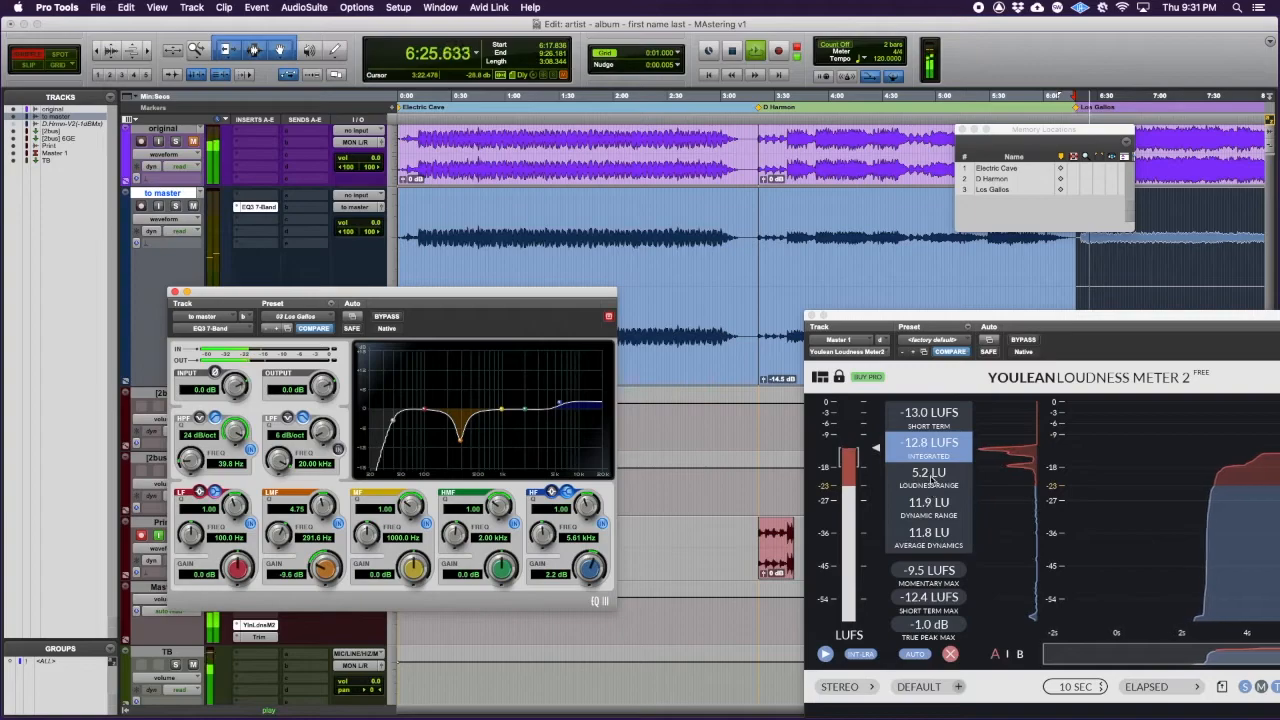
pyautogui.moveTo(1017, 328); pyautogui.dragTo(1010, 404)
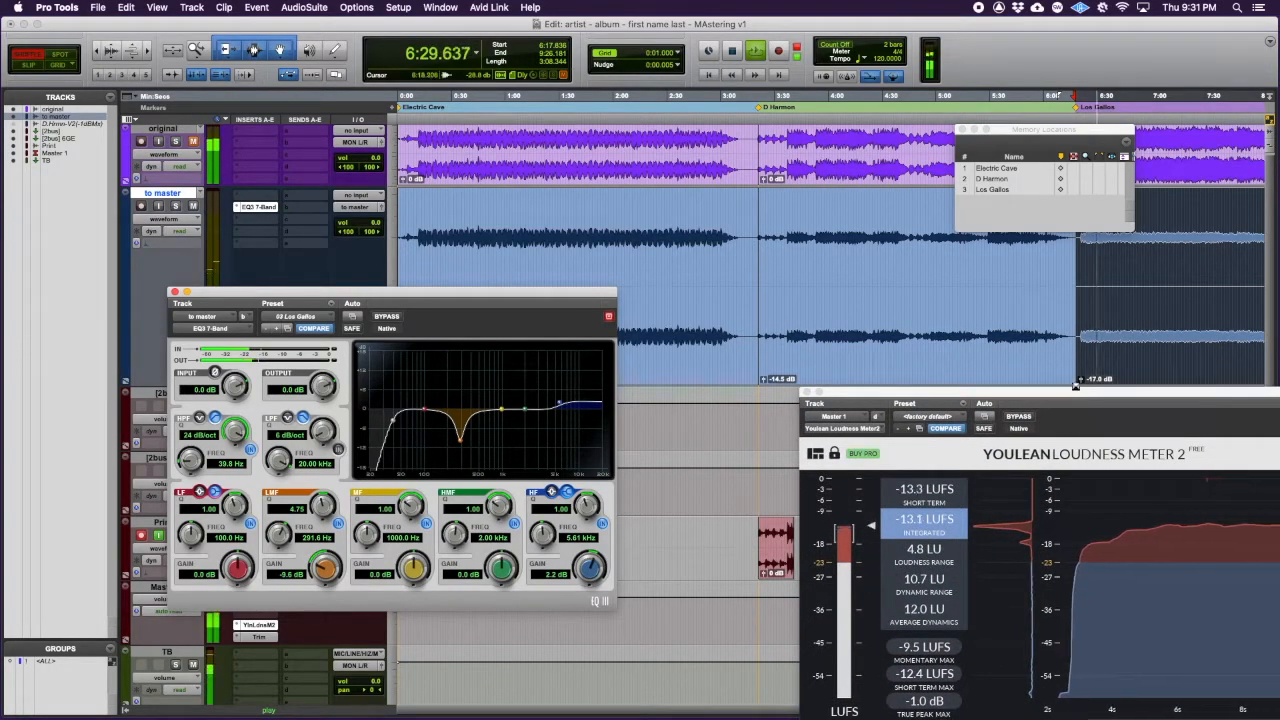
pyautogui.click(1080, 380)
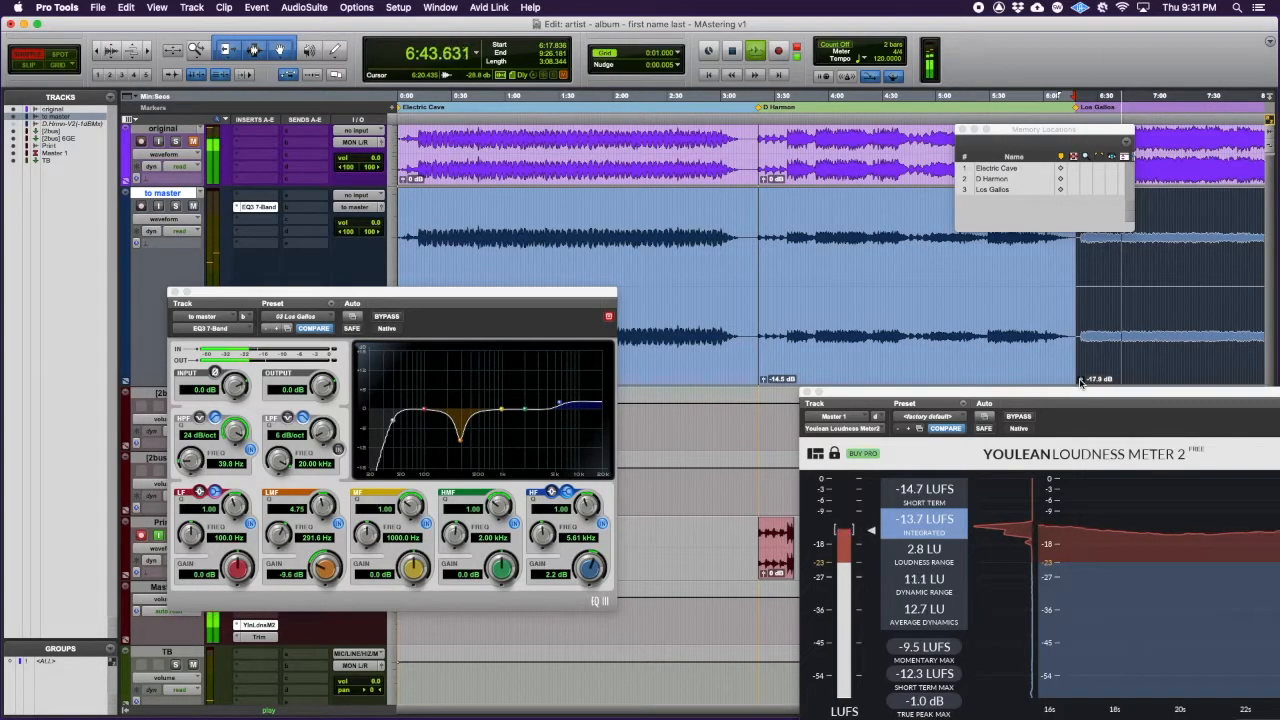
# Step: Set the HF band to 2.2 dB at 7.87 kHz and the HMF band to 1.1 dB at 2.49 kHz, comparing the EQ with bypass
pyautogui.moveTo(562, 406); pyautogui.dragTo(570, 405)
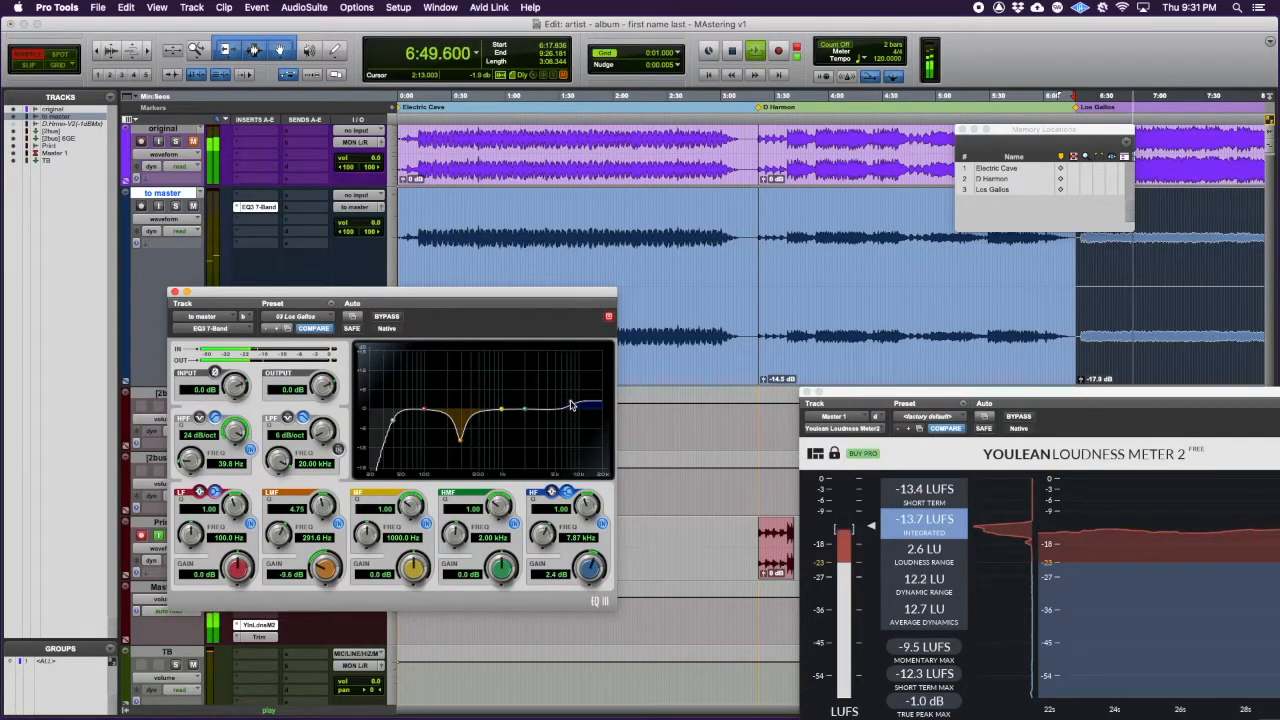
pyautogui.moveTo(524, 410); pyautogui.dragTo(533, 410)
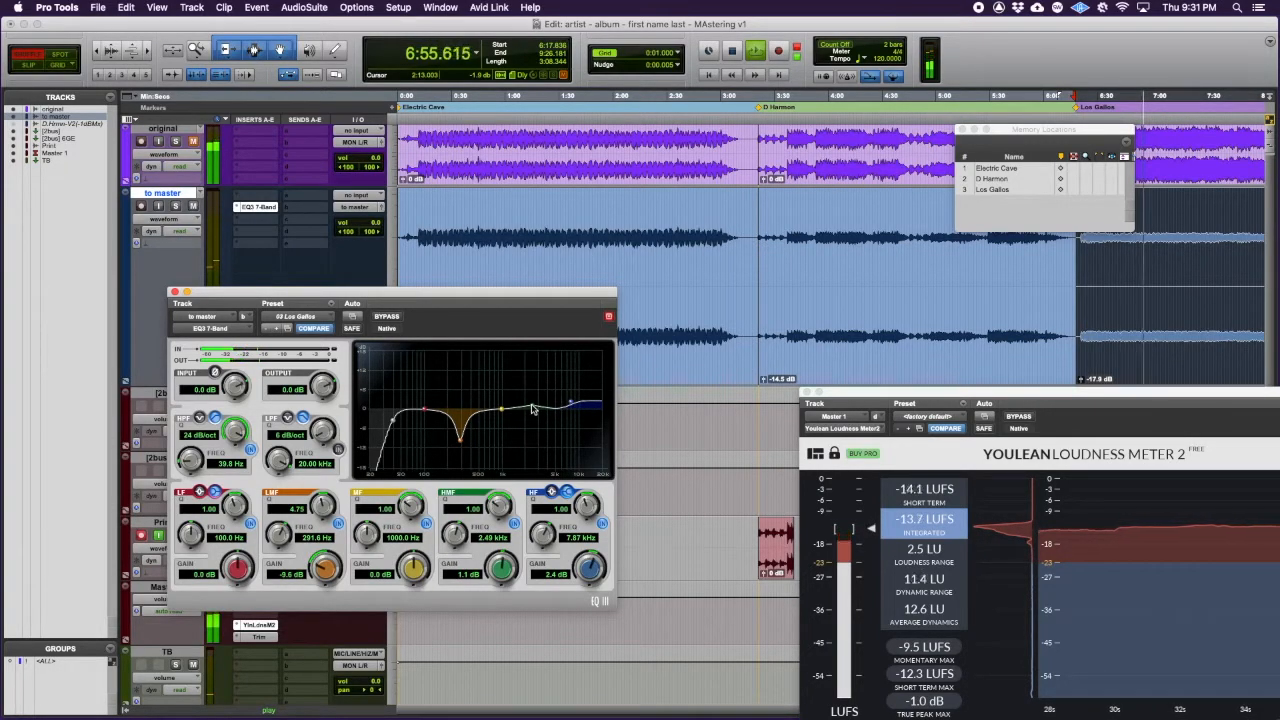
pyautogui.moveTo(598, 570); pyautogui.dragTo(590, 581)
pyautogui.click(386, 316)
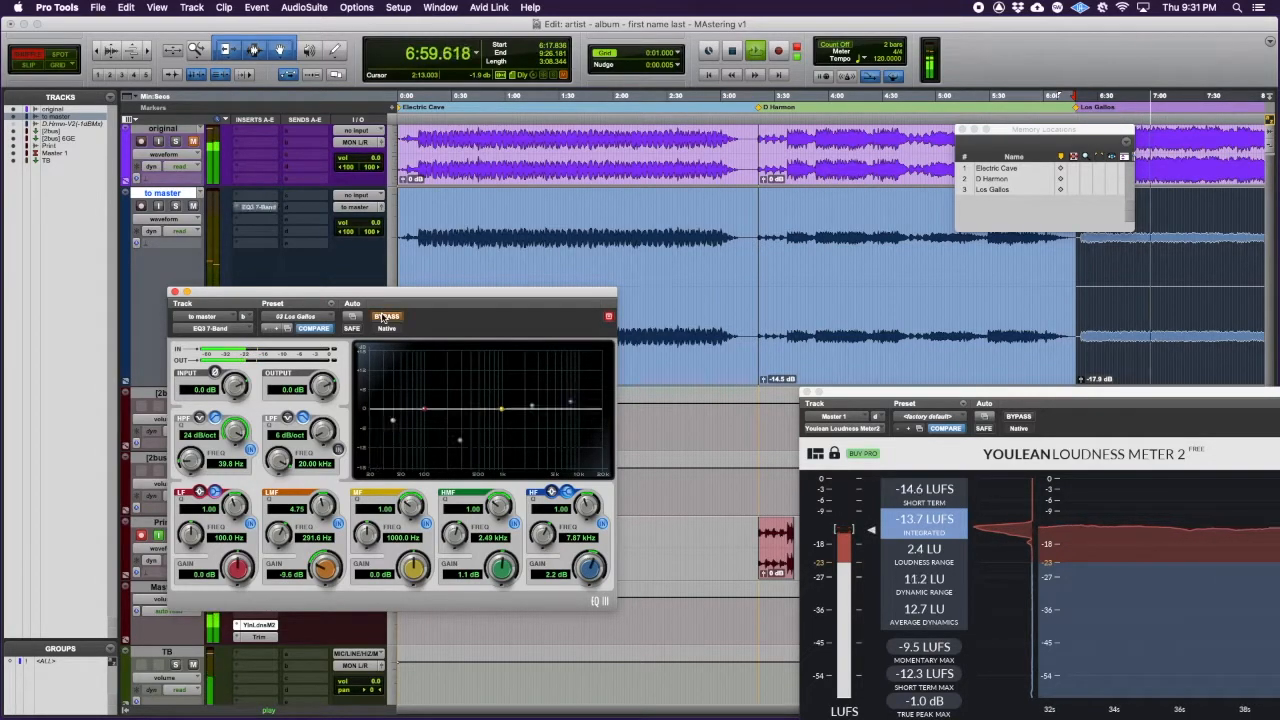
pyautogui.click(386, 316)
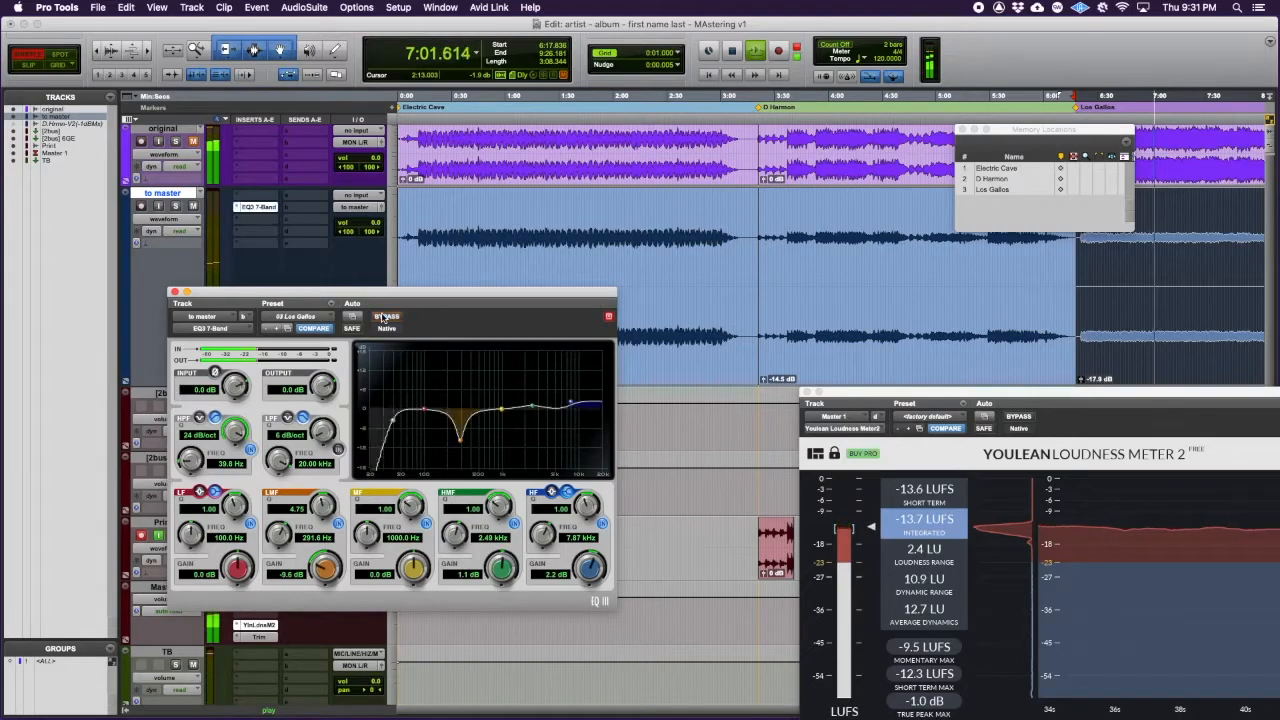
# Step: Boost the LF band 2.2 dB at 139.9 Hz, set the high-pass filter to 47.0 Hz and stop playback
pyautogui.moveTo(425, 414); pyautogui.dragTo(432, 406)
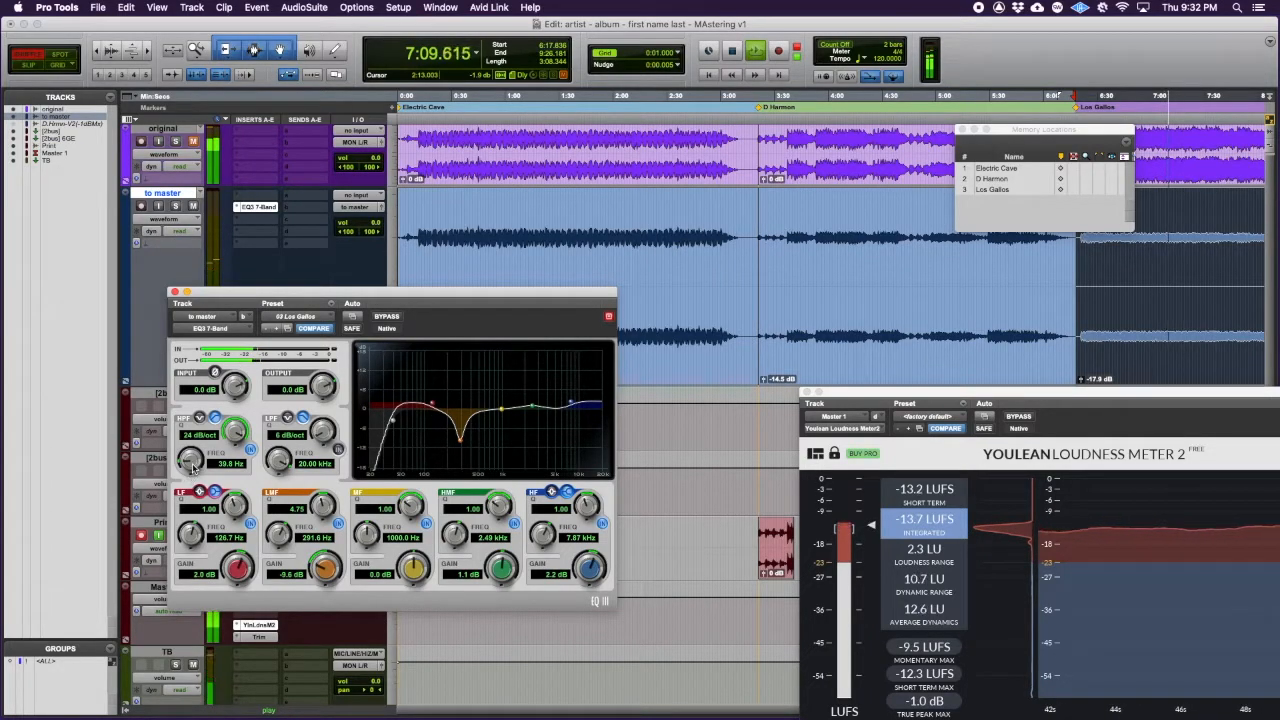
pyautogui.moveTo(195, 466); pyautogui.dragTo(196, 463)
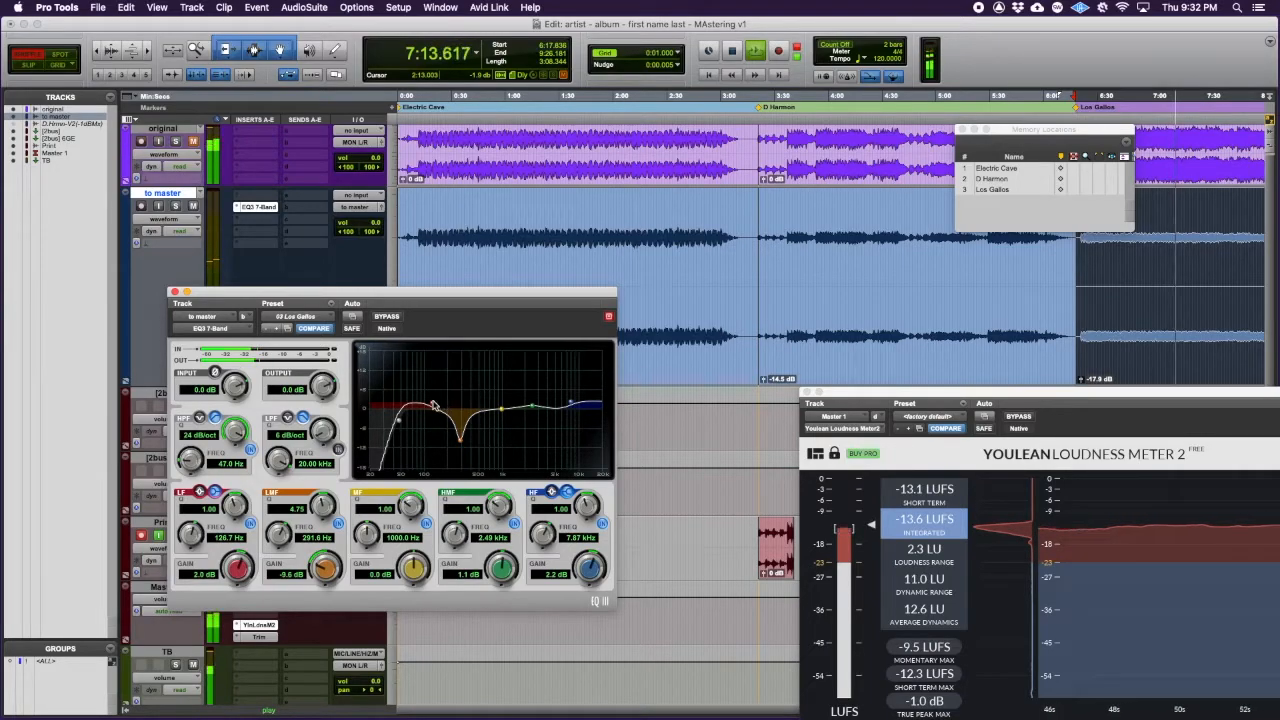
pyautogui.moveTo(435, 407); pyautogui.dragTo(437, 406)
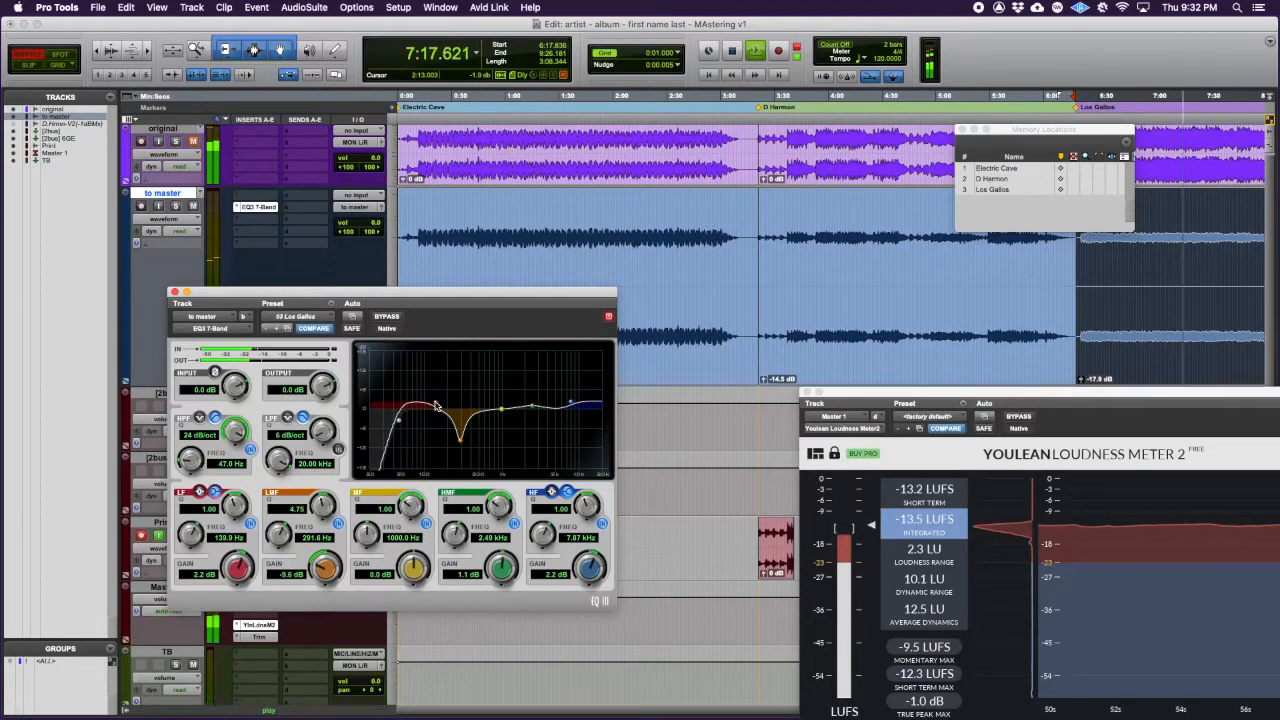
pyautogui.press('space')
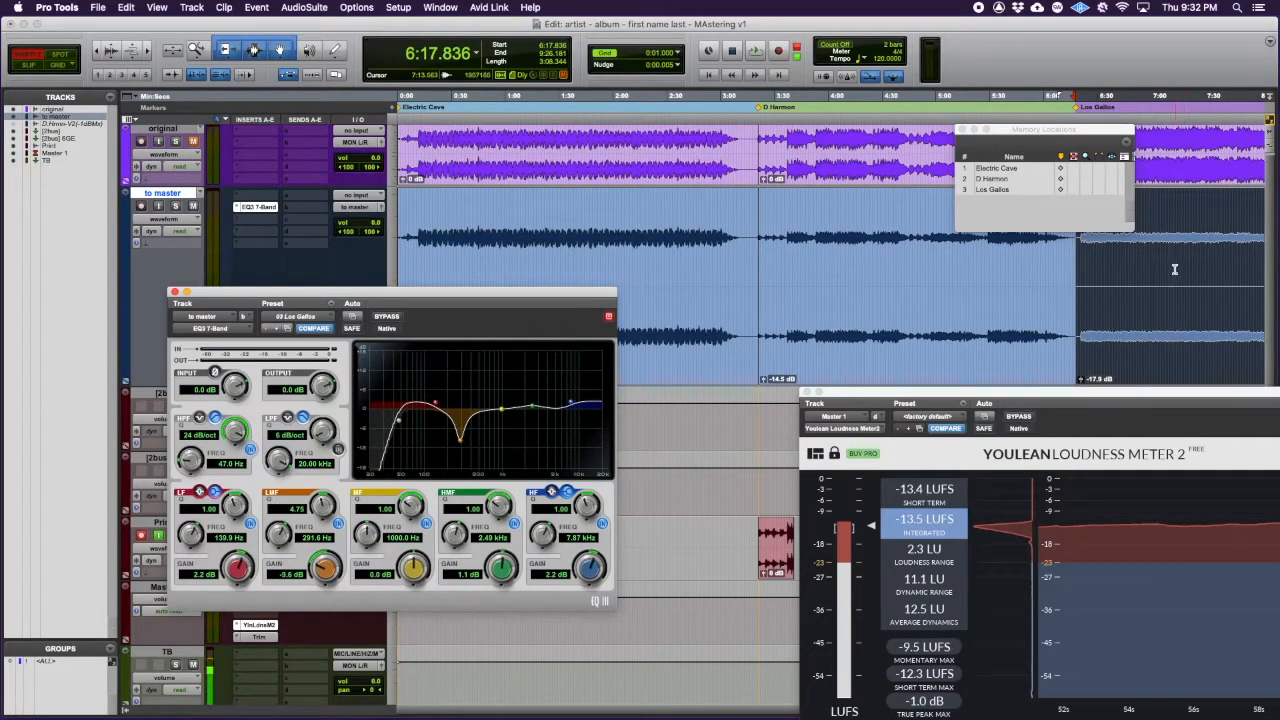
# Step: Move the EQ and meter windows clear of the Print track and record about 24 seconds of Los Gallos onto it
pyautogui.moveTo(510, 295); pyautogui.dragTo(510, 258)
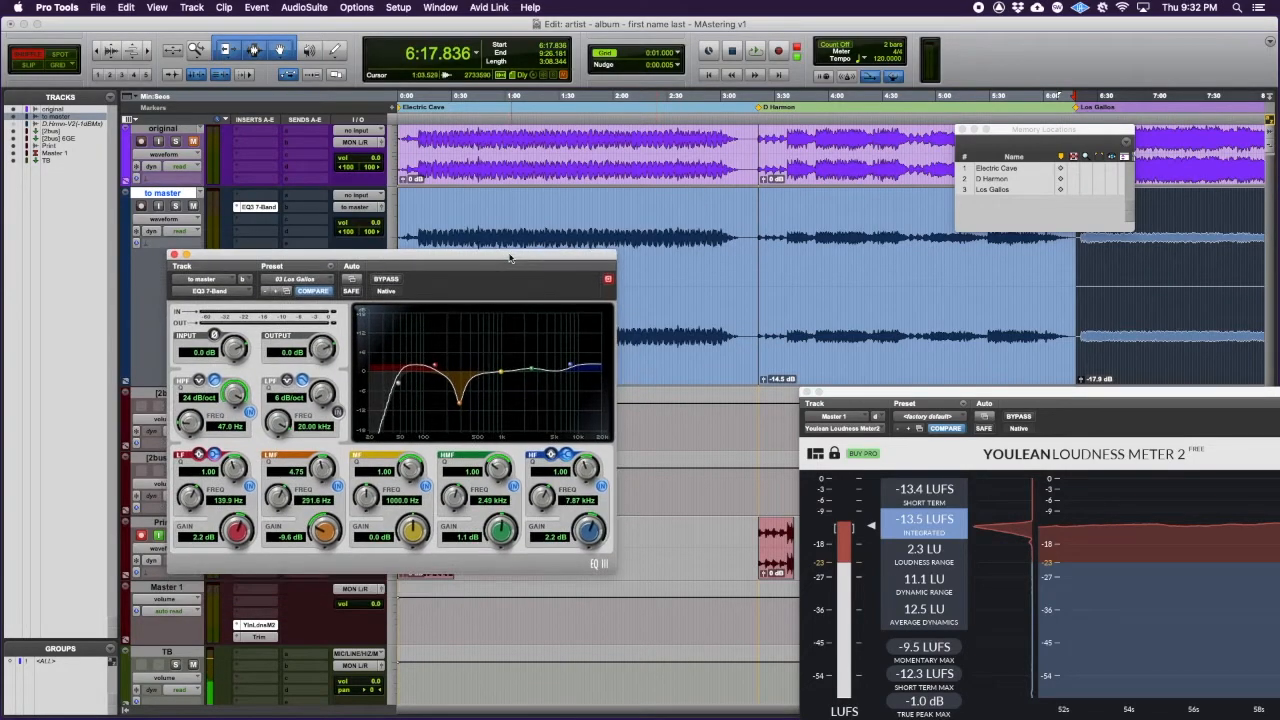
pyautogui.moveTo(876, 392); pyautogui.dragTo(872, 592)
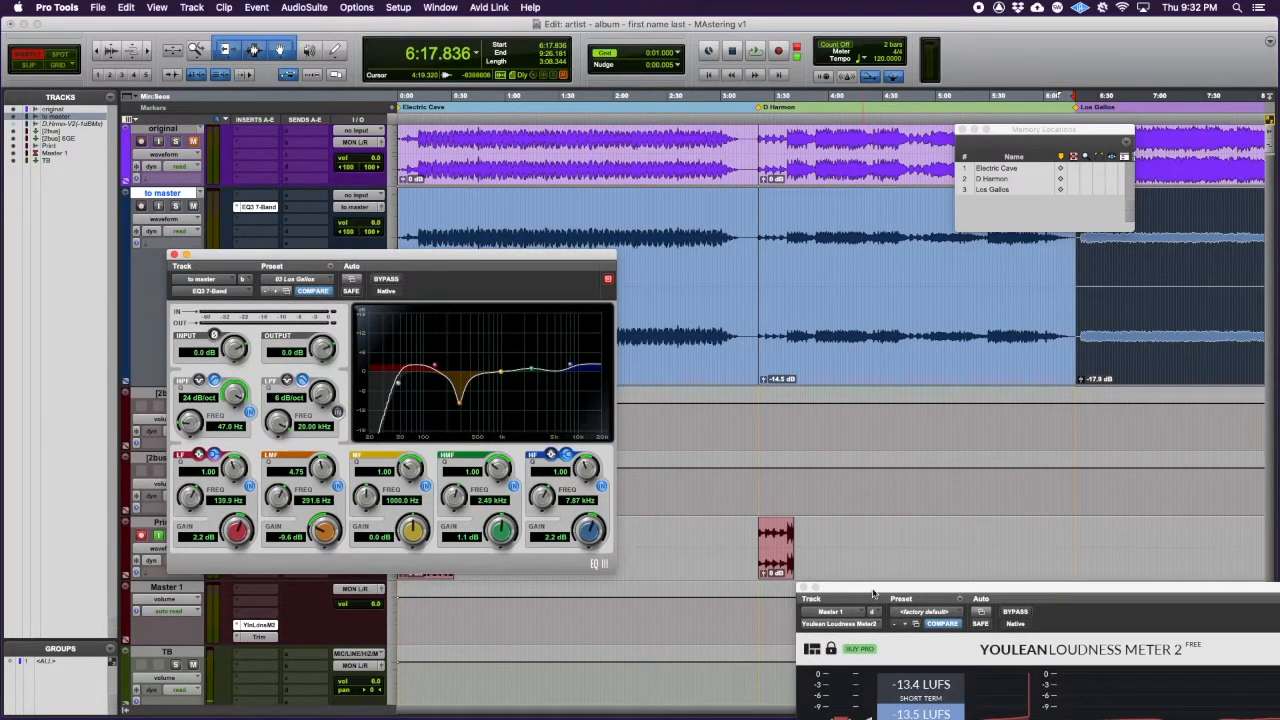
pyautogui.press('super+space')
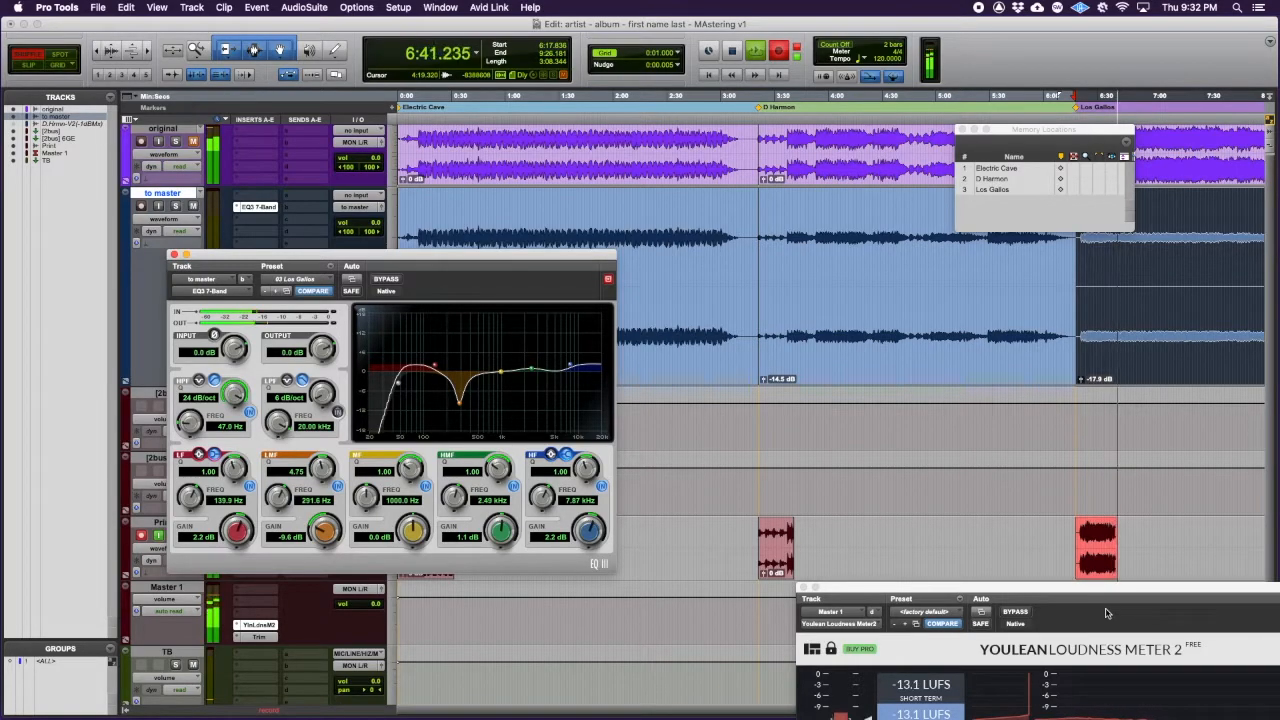
pyautogui.press('space')
# Step: Rename the three Print track clips and their disk files 01 cave mstr, 01 D'Anthony and 03 Los Gallos
pyautogui.moveTo(302, 255); pyautogui.dragTo(540, 107)
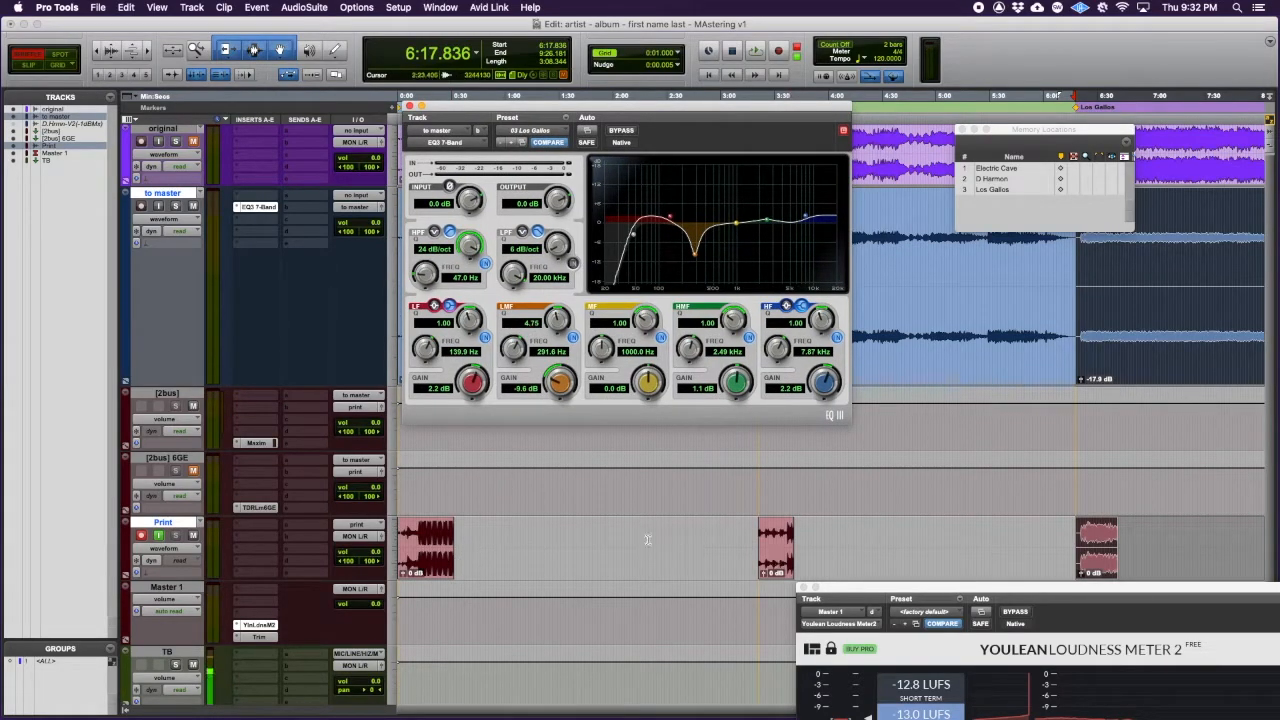
pyautogui.doubleClick(432, 563)
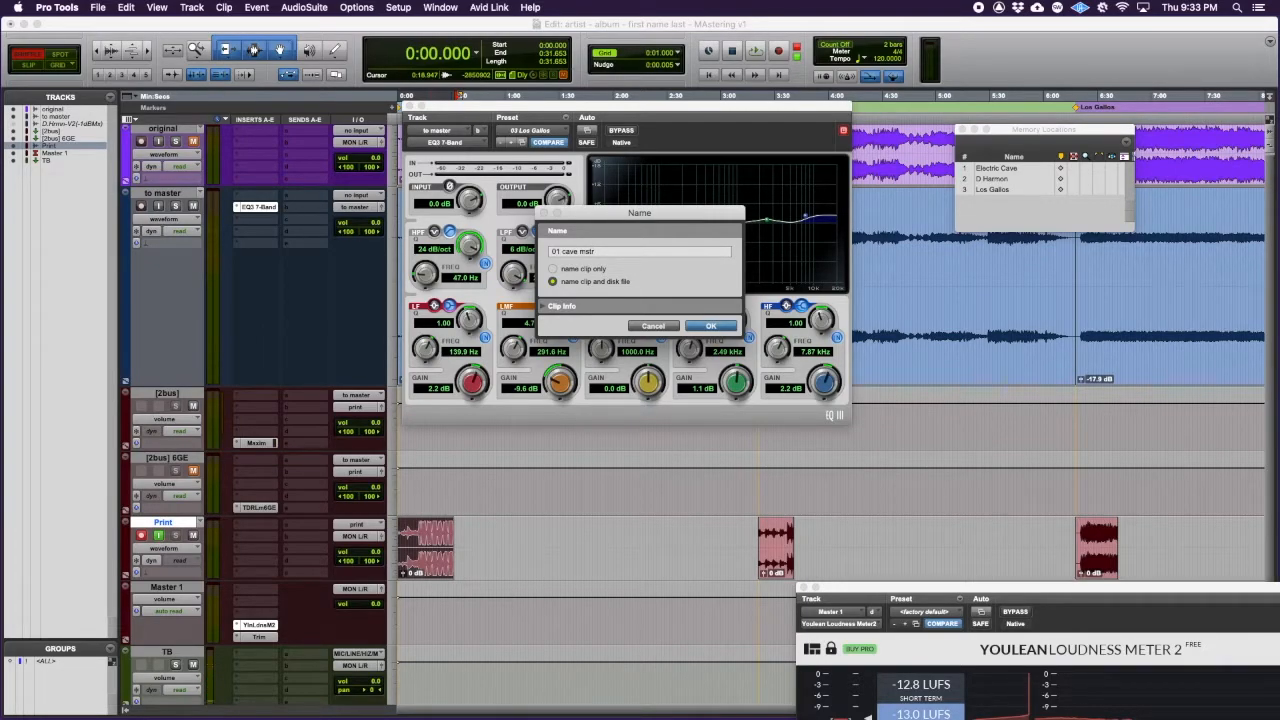
pyautogui.press('Return')
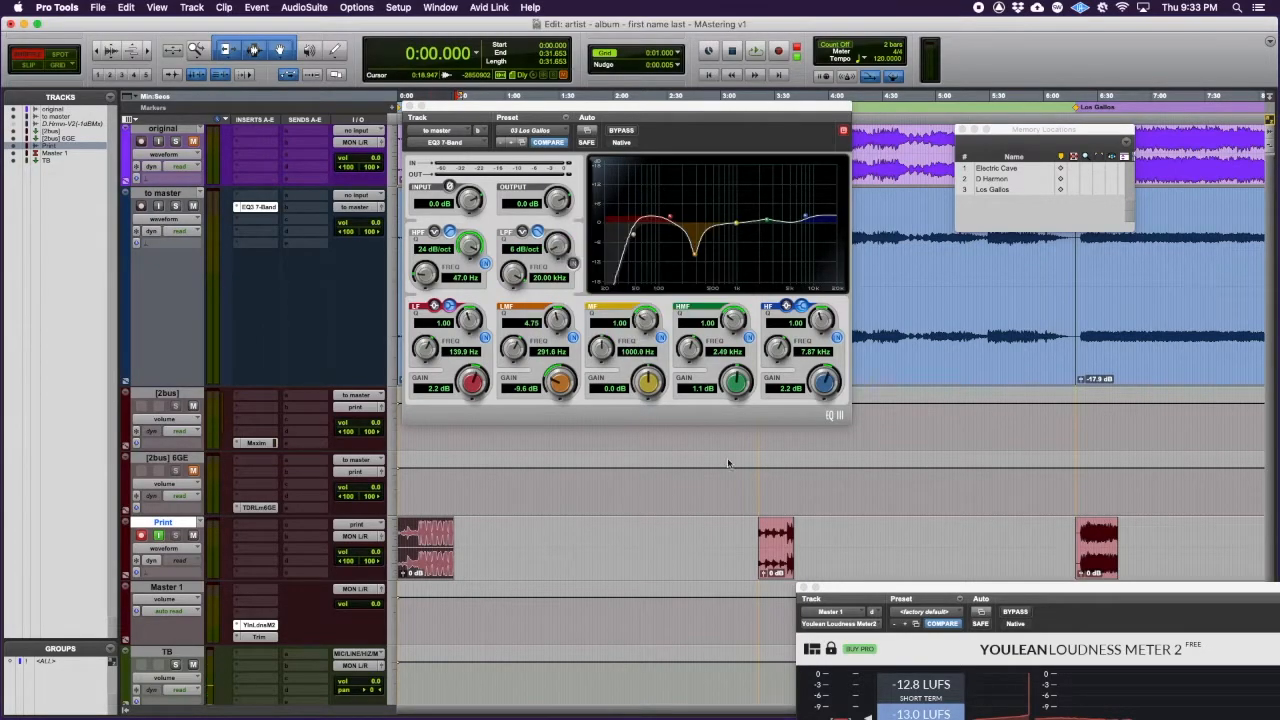
pyautogui.doubleClick(775, 572)
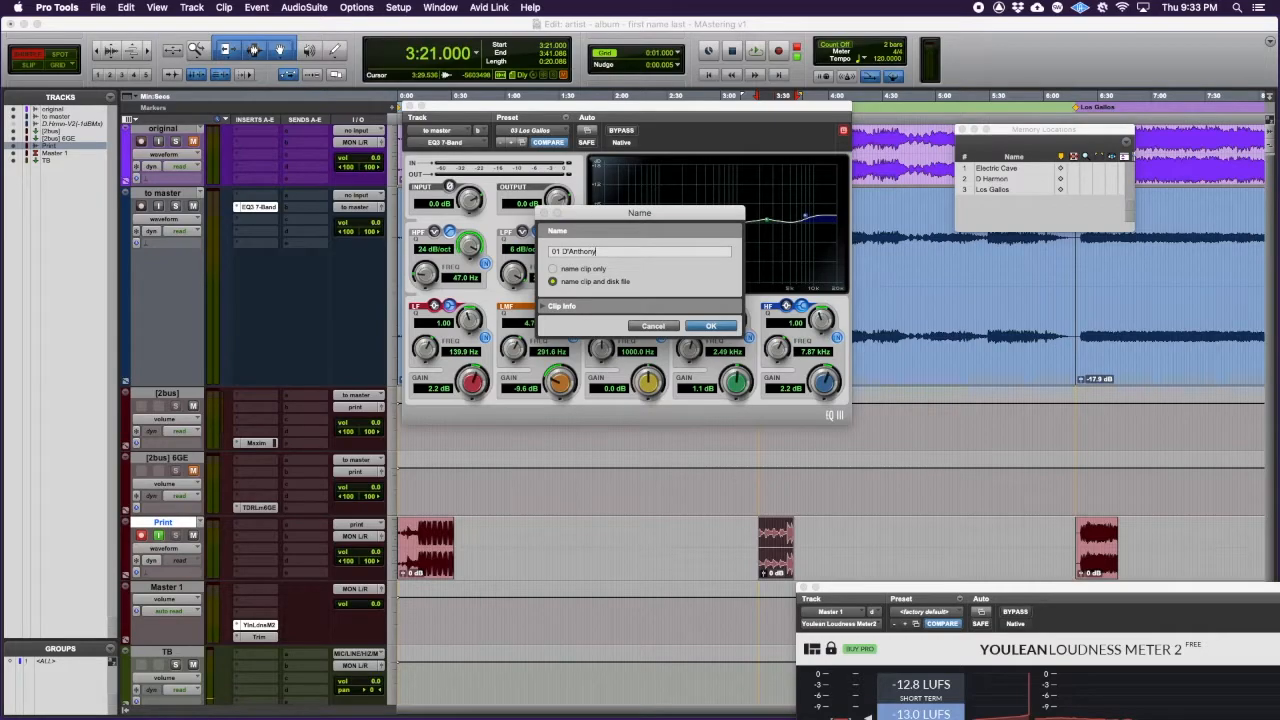
pyautogui.press('Return')
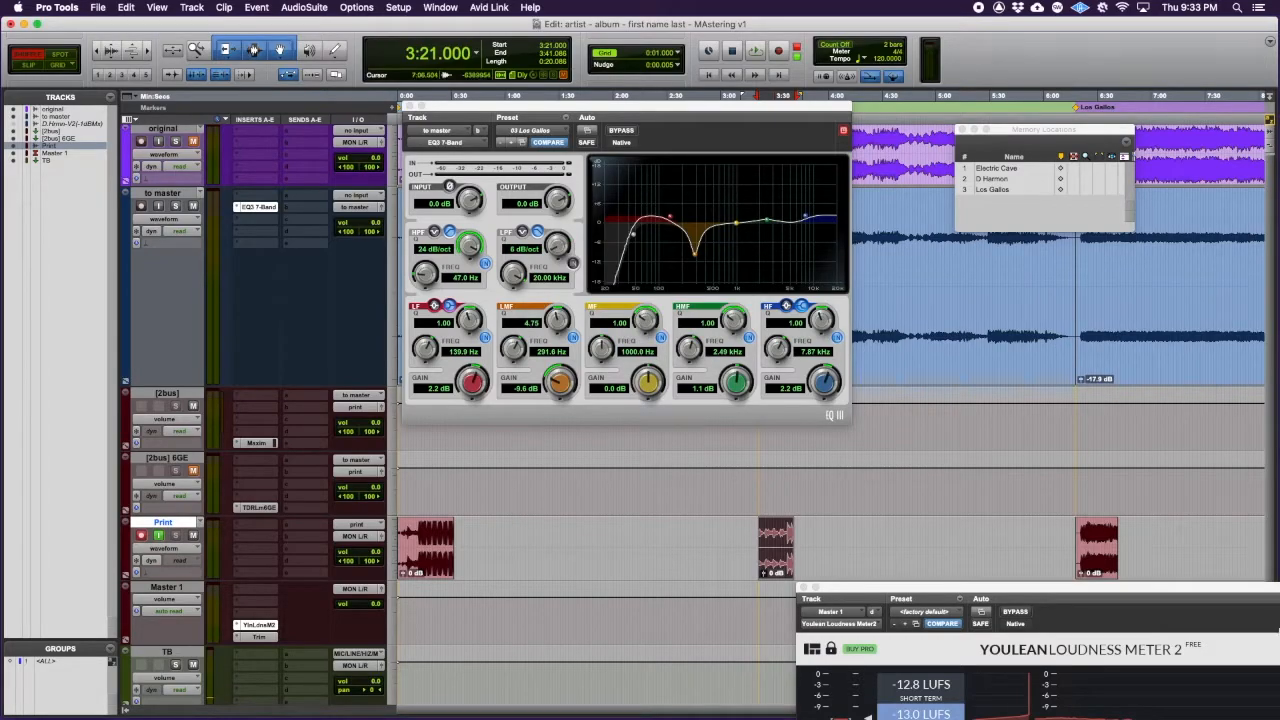
pyautogui.doubleClick(1100, 577)
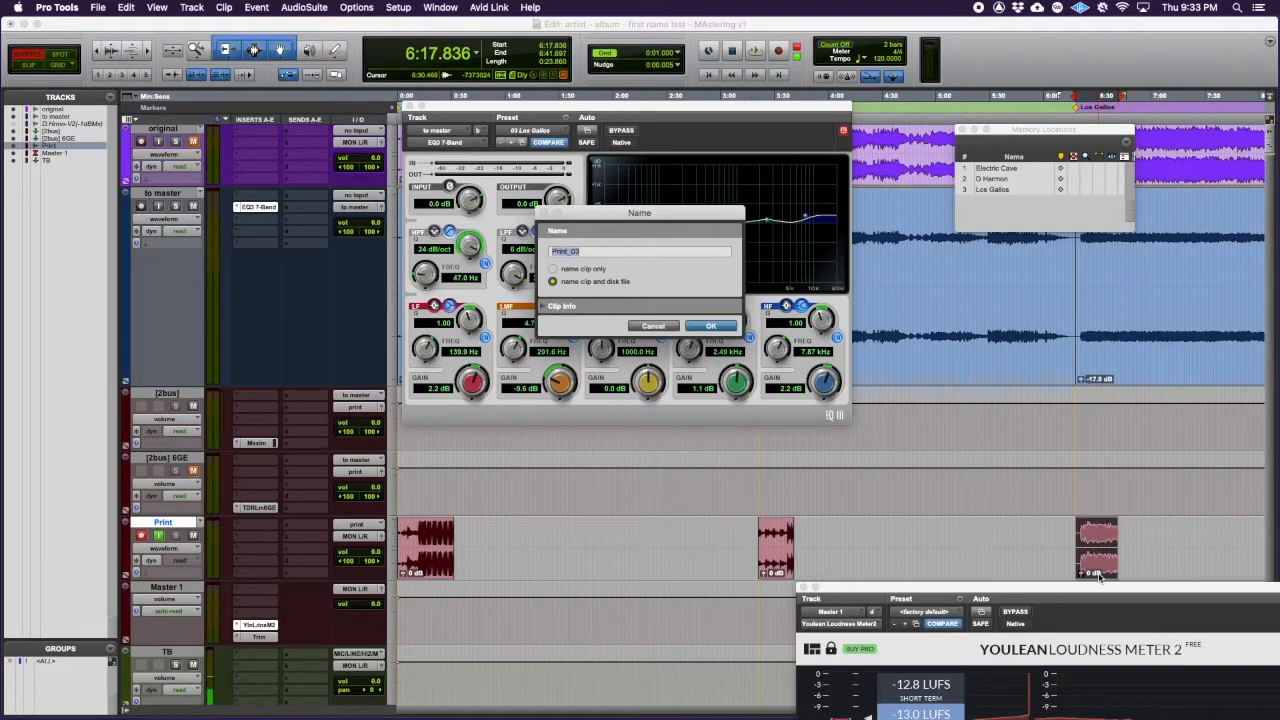
pyautogui.write('03 Los Gallos')
pyautogui.press('Return')
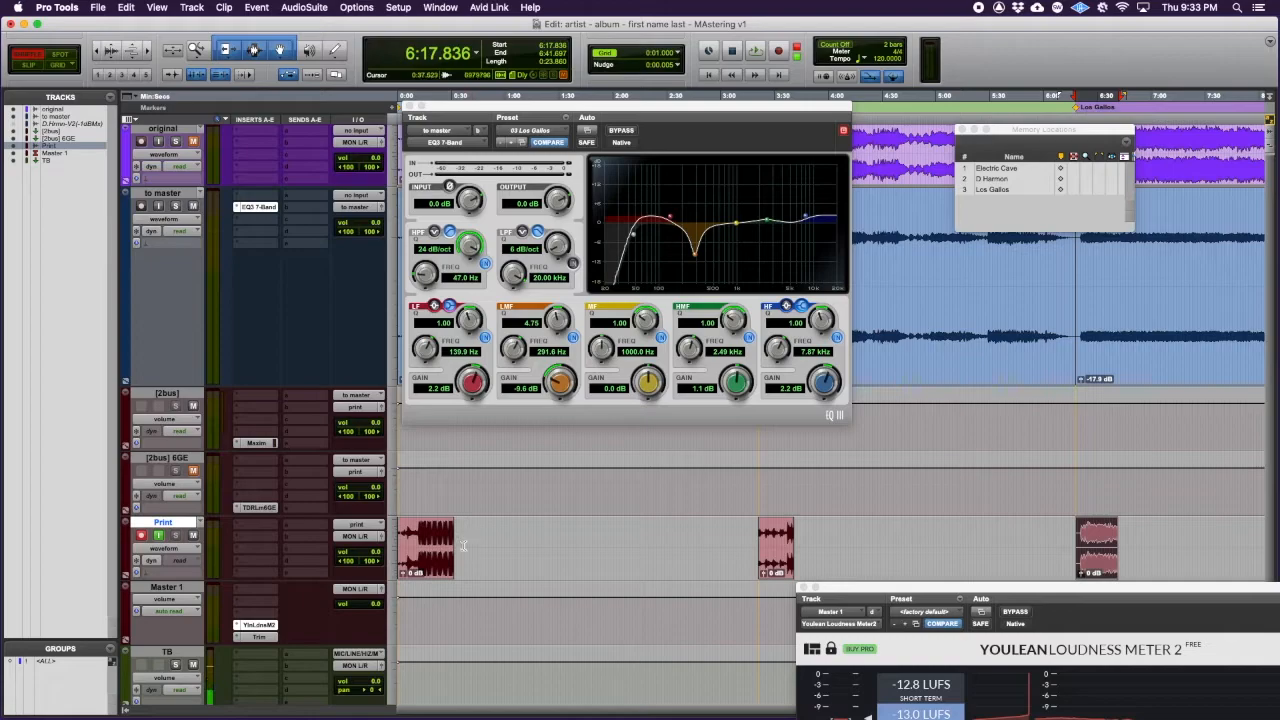
# Step: Select the 01 cave mstr clip on the Print track and review its file export options without exporting
pyautogui.click(433, 566)
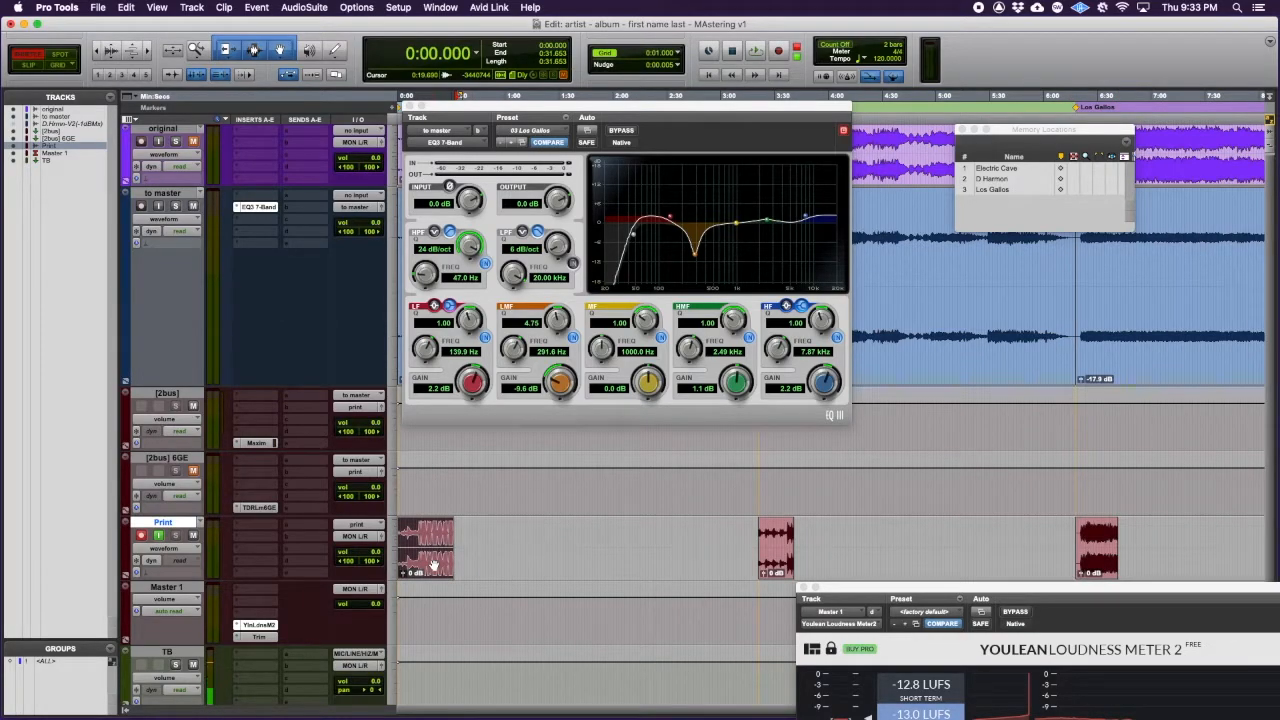
pyautogui.press('shift+super+k')
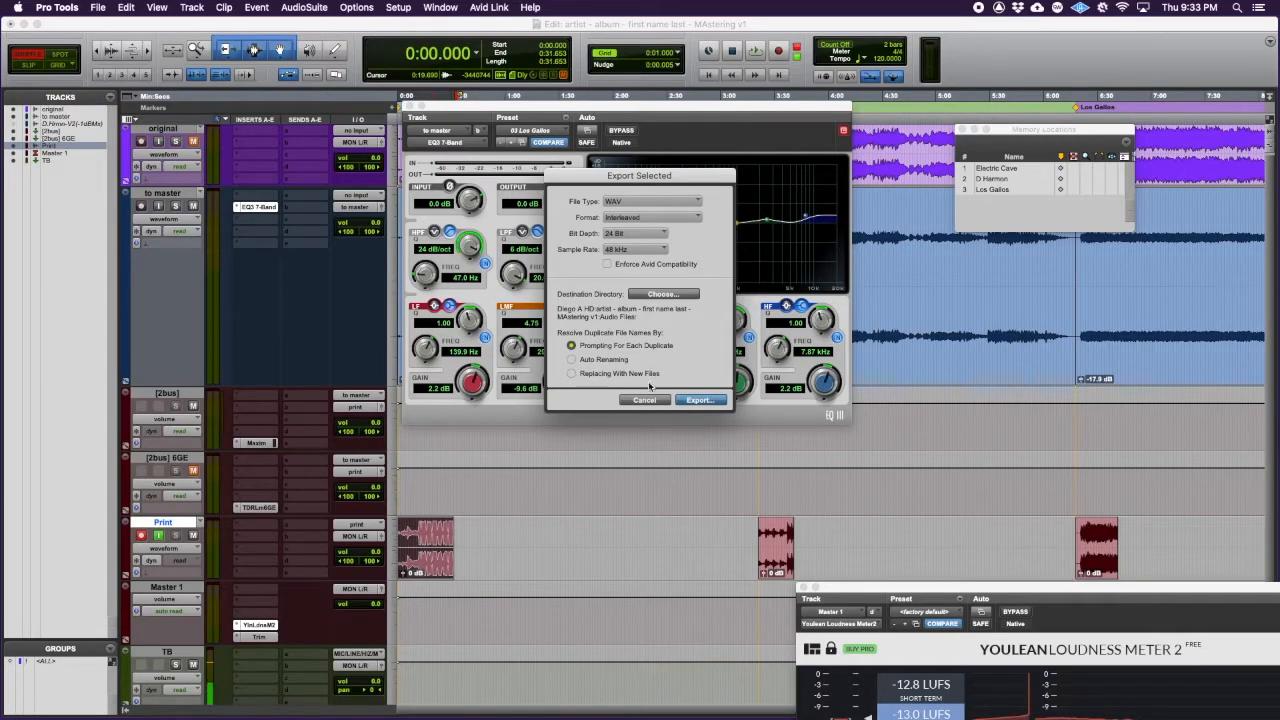
pyautogui.click(645, 401)
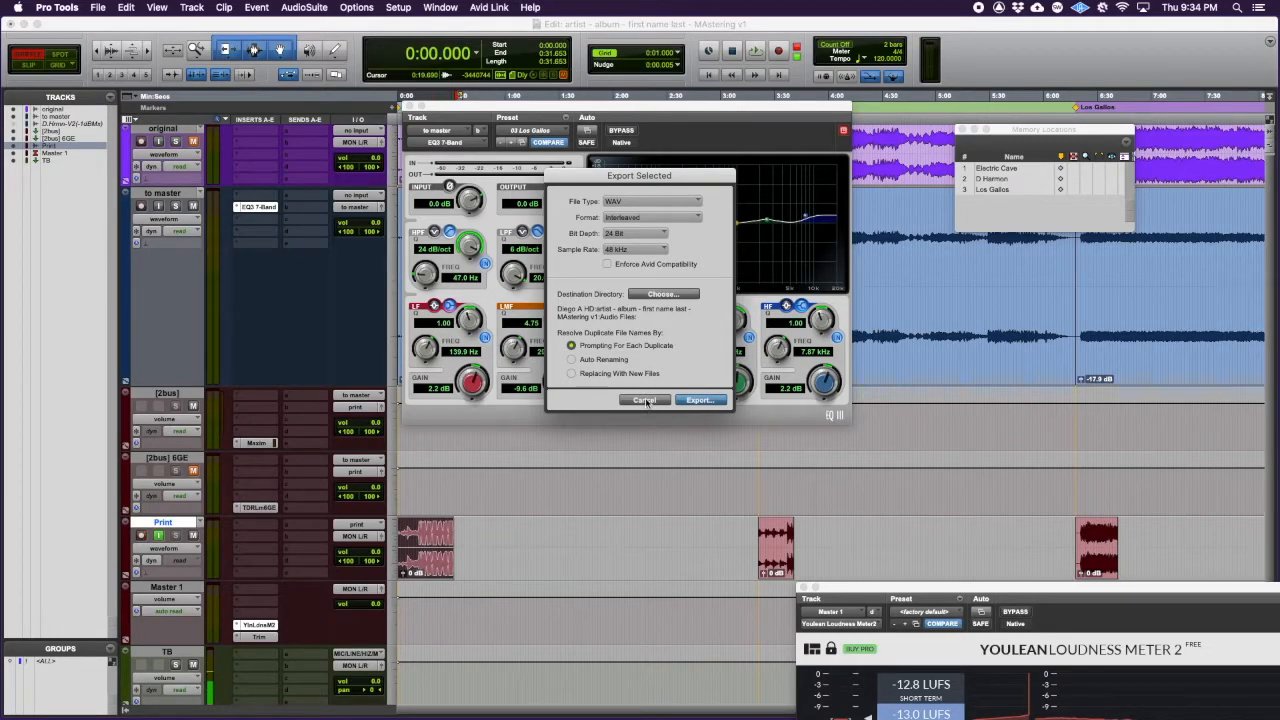
pyautogui.click(98, 9)
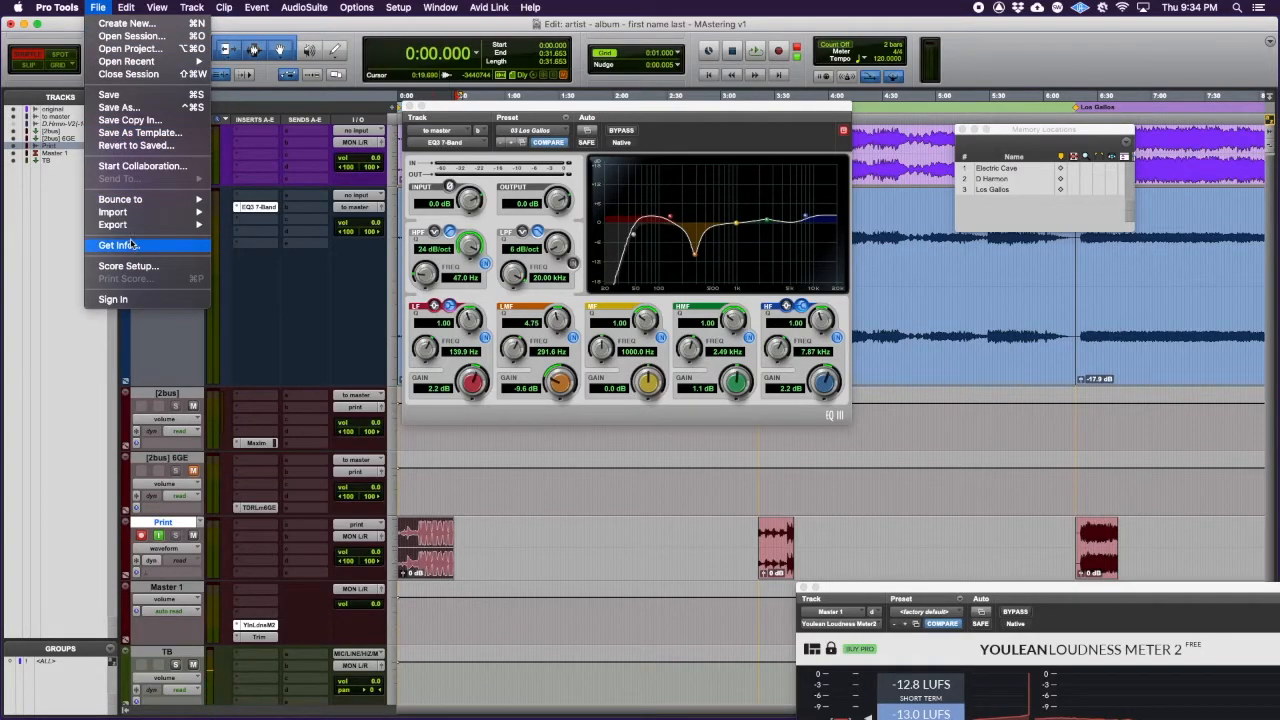
pyautogui.moveTo(150, 224)
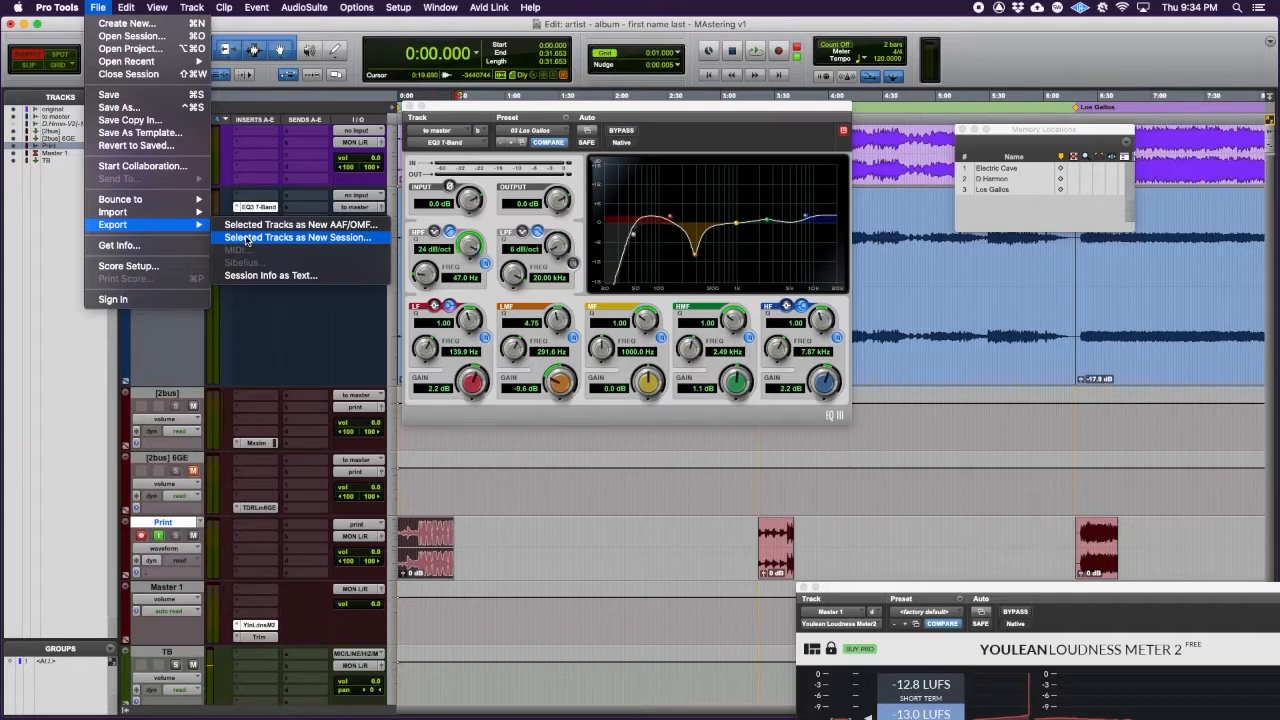
pyautogui.click(246, 238)
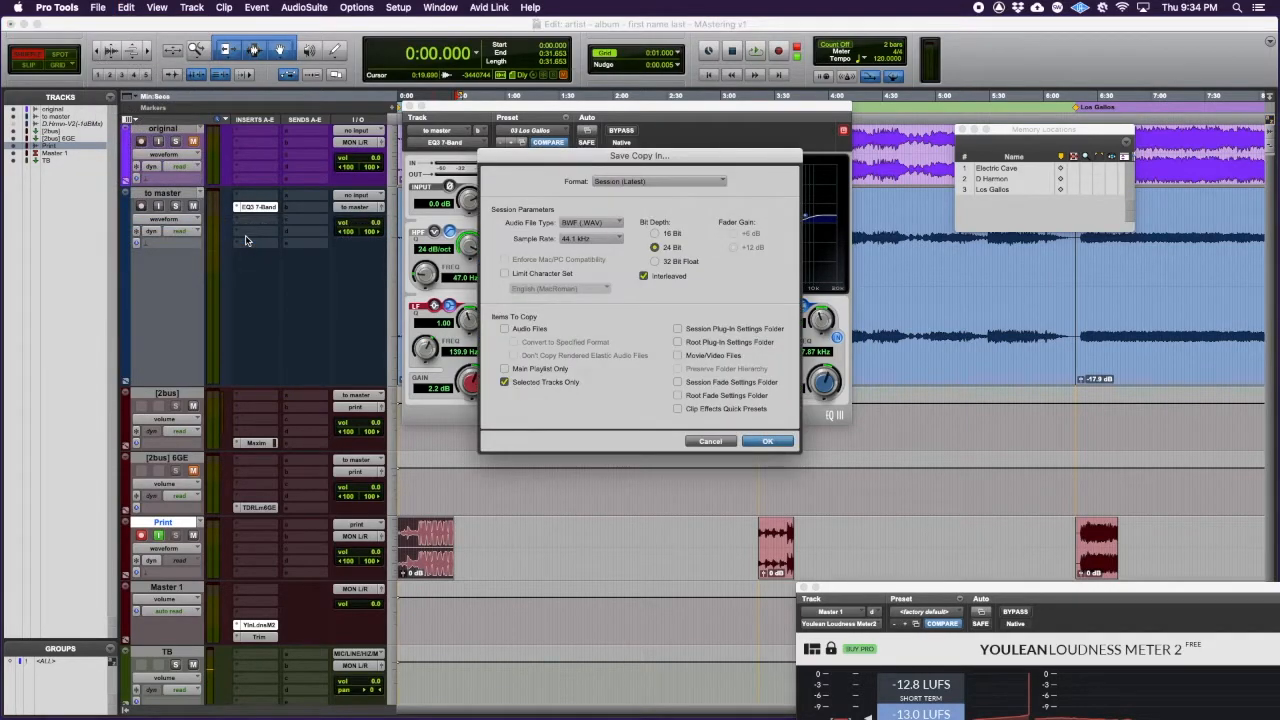
pyautogui.click(709, 441)
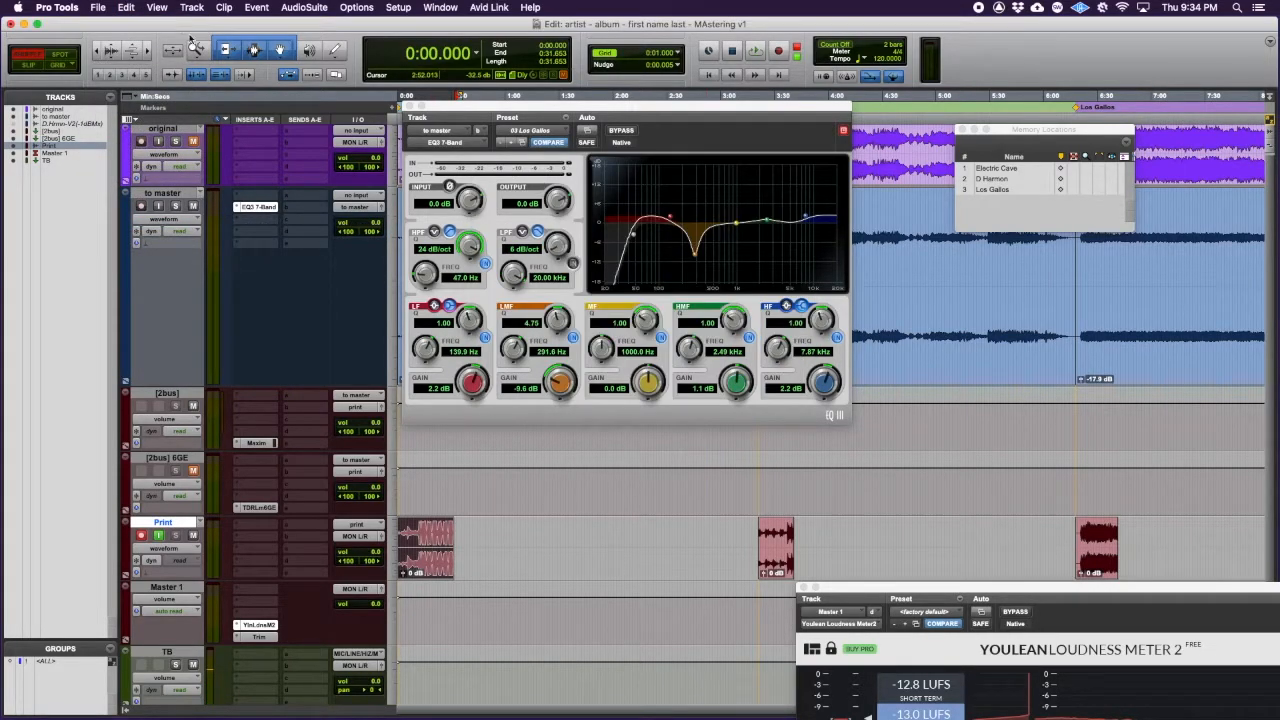
# Step: Move the meter window aside, show the Clips list and open Export Clips as Files for the 01 cave mstr clip
pyautogui.moveTo(1243, 598); pyautogui.dragTo(987, 563)
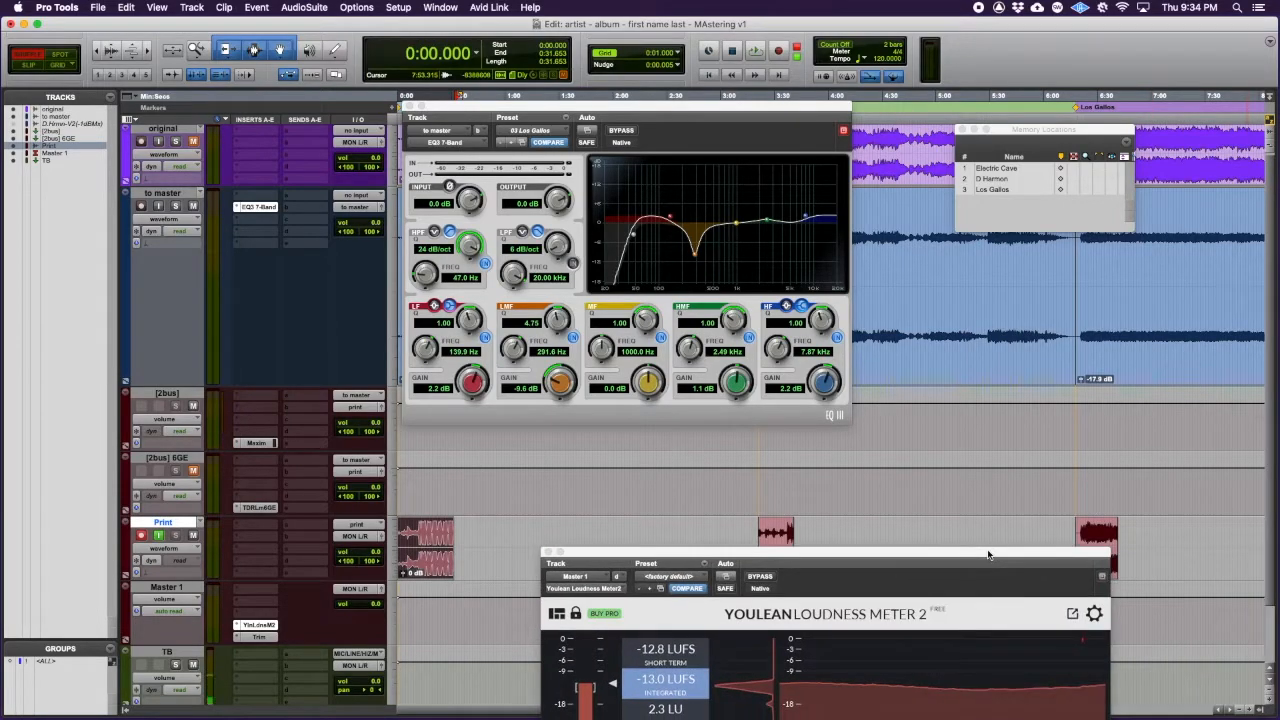
pyautogui.click(1257, 711)
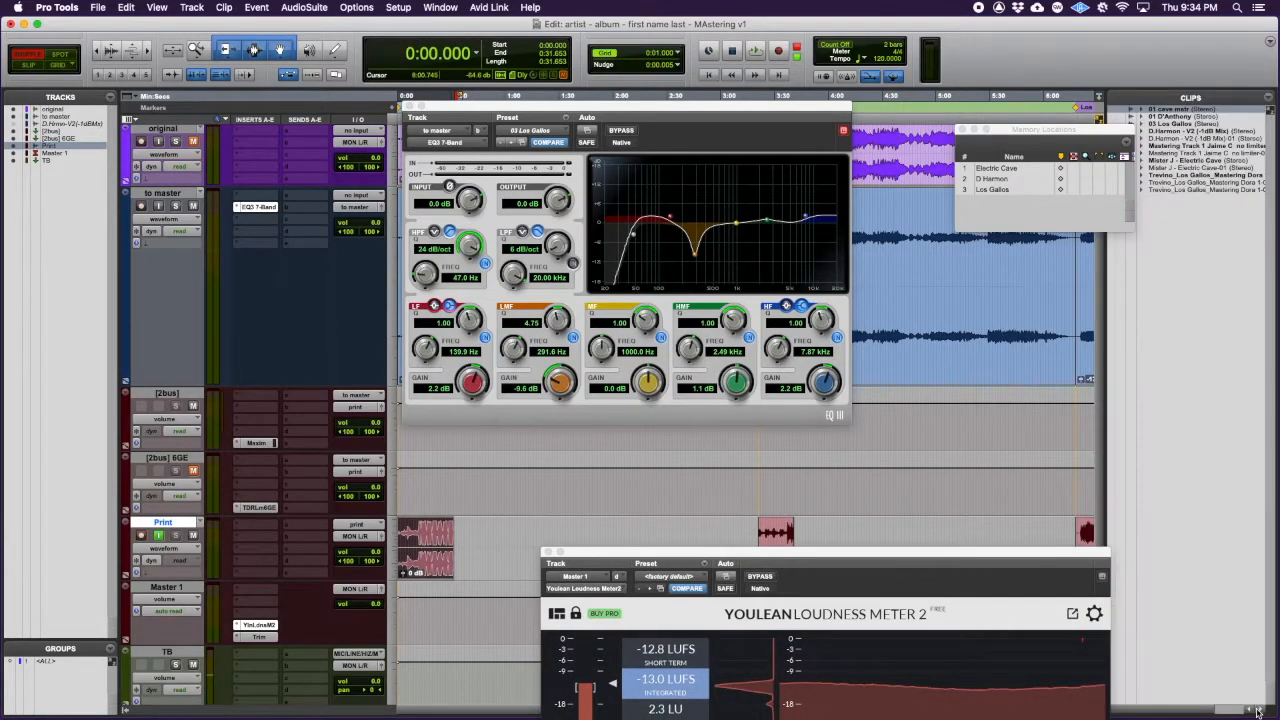
pyautogui.click(1268, 101)
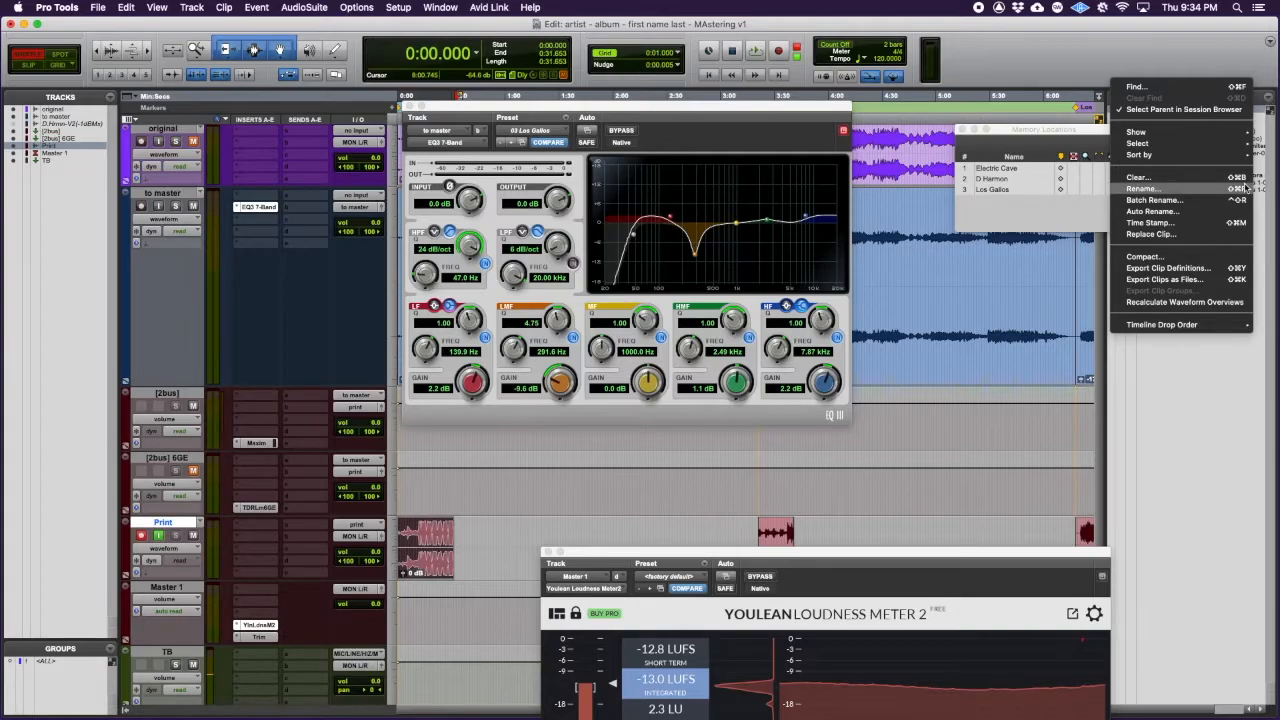
pyautogui.click(1180, 283)
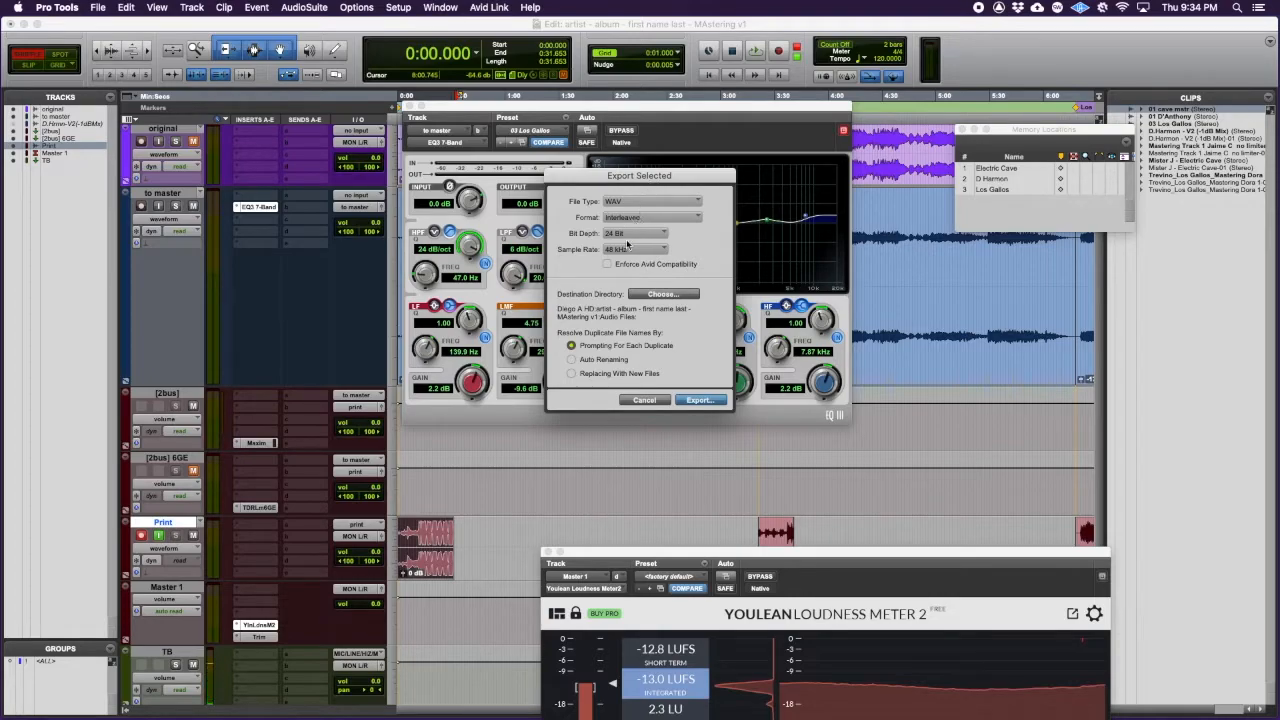
# Step: Set the export of the 01 cave mstr clip to 16 Bit and a 44.1 kHz sample rate
pyautogui.click(628, 234)
pyautogui.click(630, 221)
pyautogui.click(624, 250)
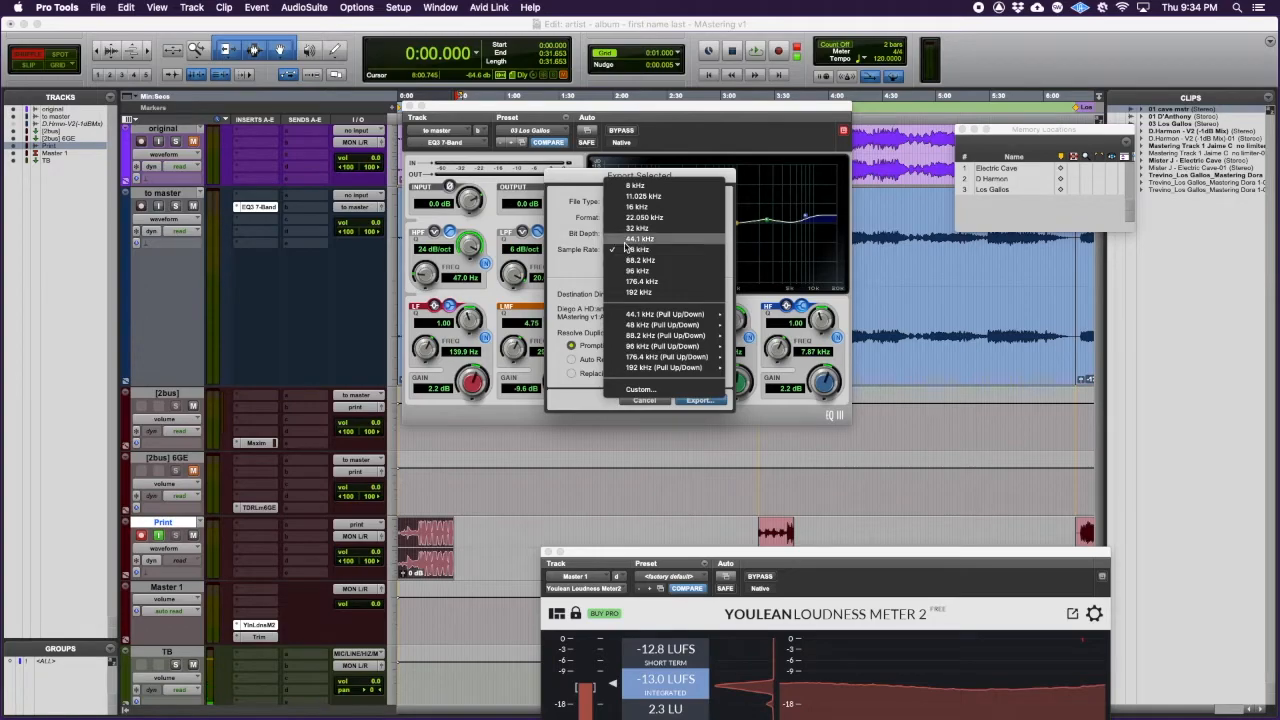
pyautogui.click(626, 237)
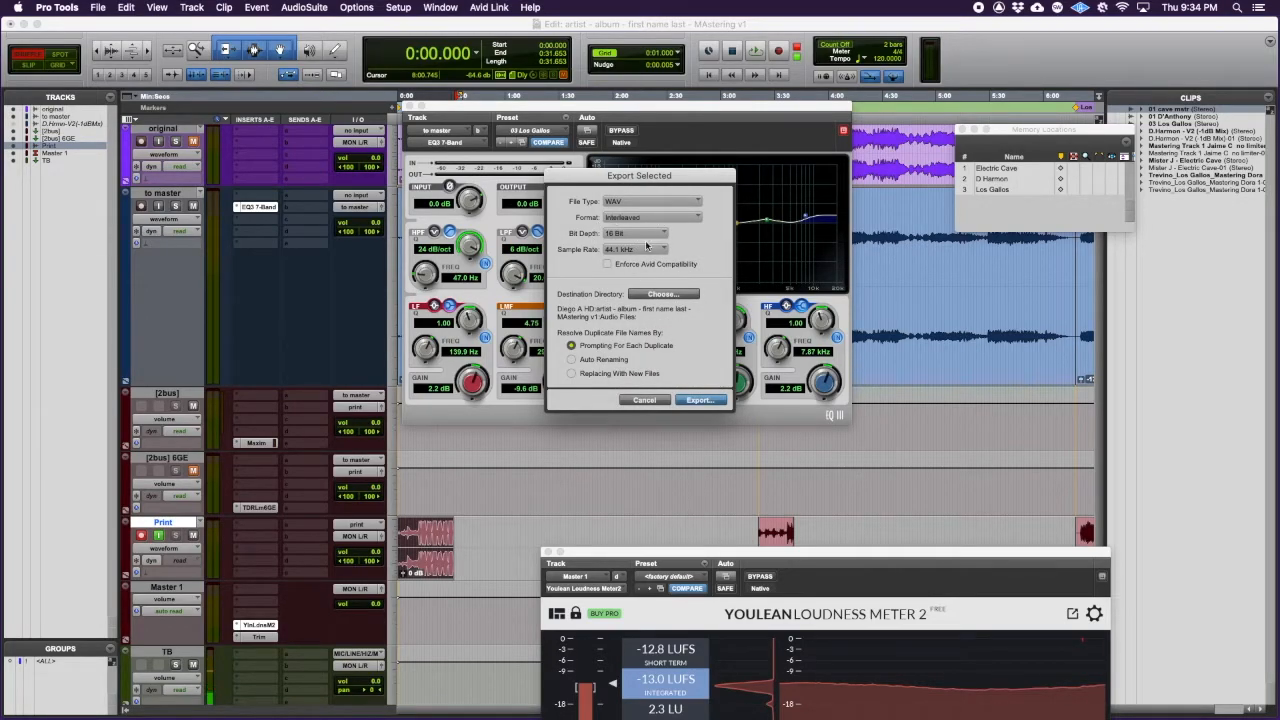
# Step: Choose the Bounced Files folder inside the mastering session folder as destination and export the 01 cave mstr clip
pyautogui.click(659, 296)
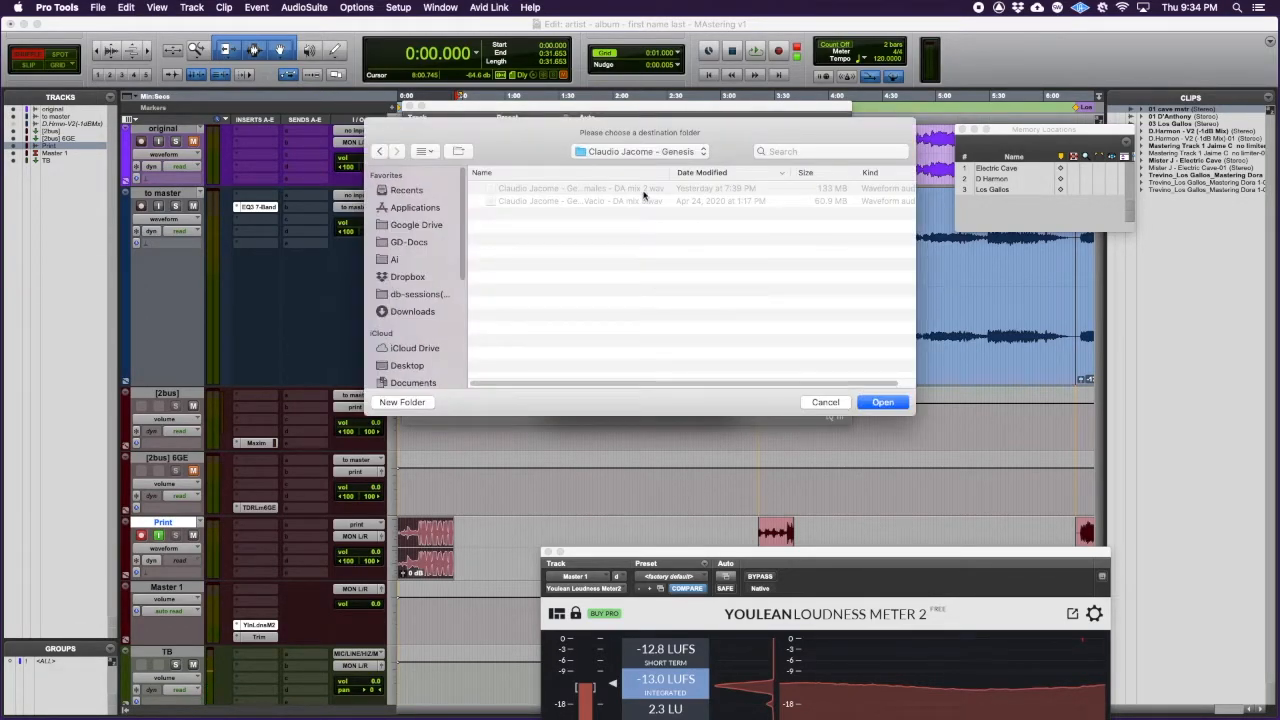
pyautogui.click(632, 152)
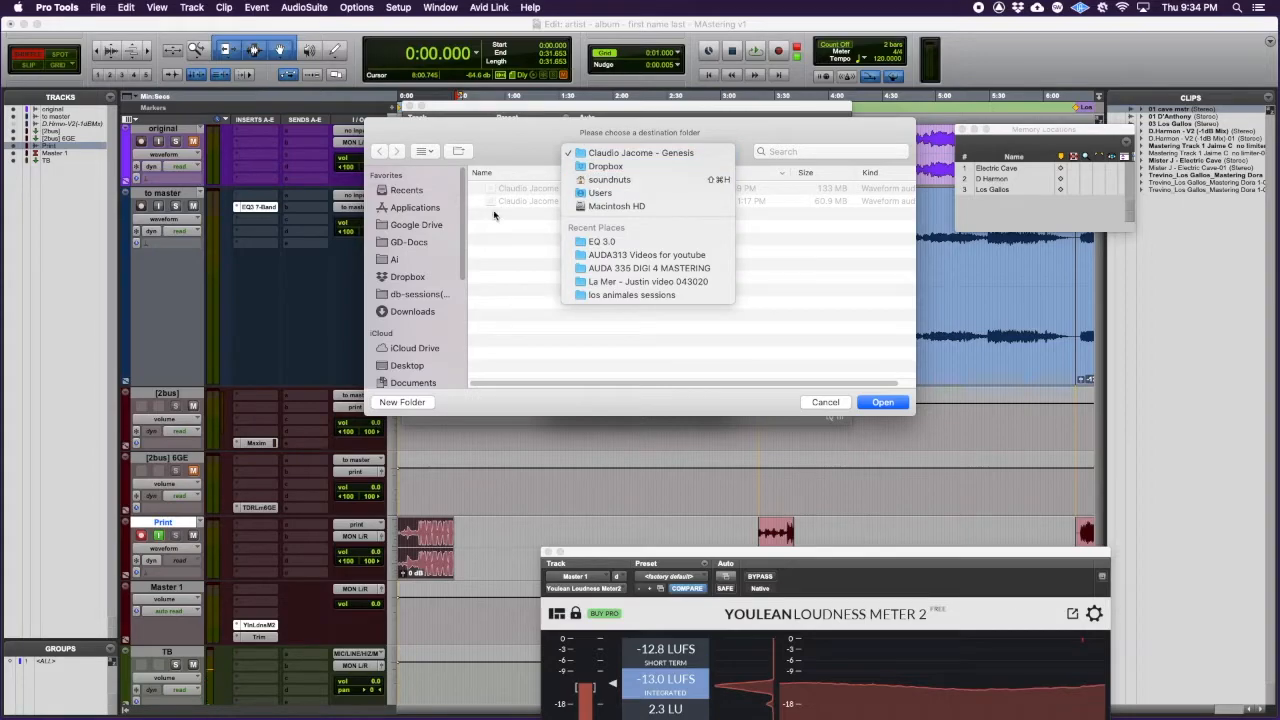
pyautogui.click(523, 237)
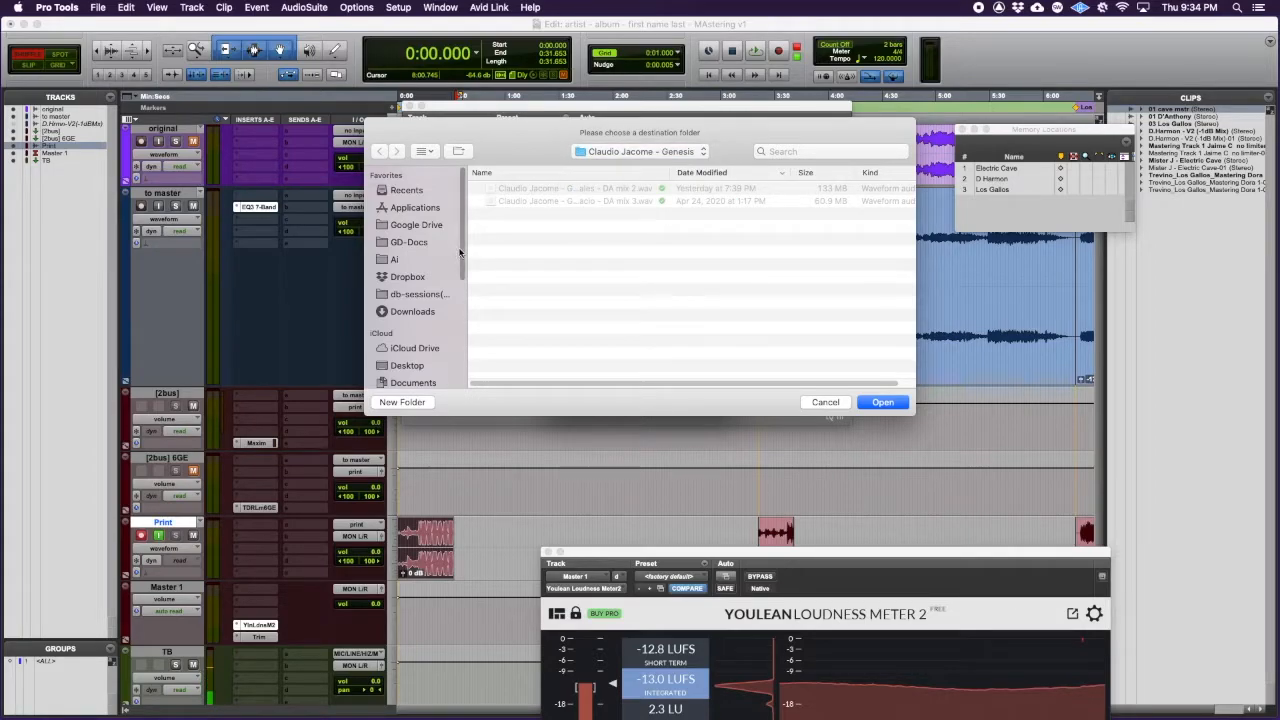
pyautogui.scroll(-5, 415, 255)
pyautogui.click(415, 254)
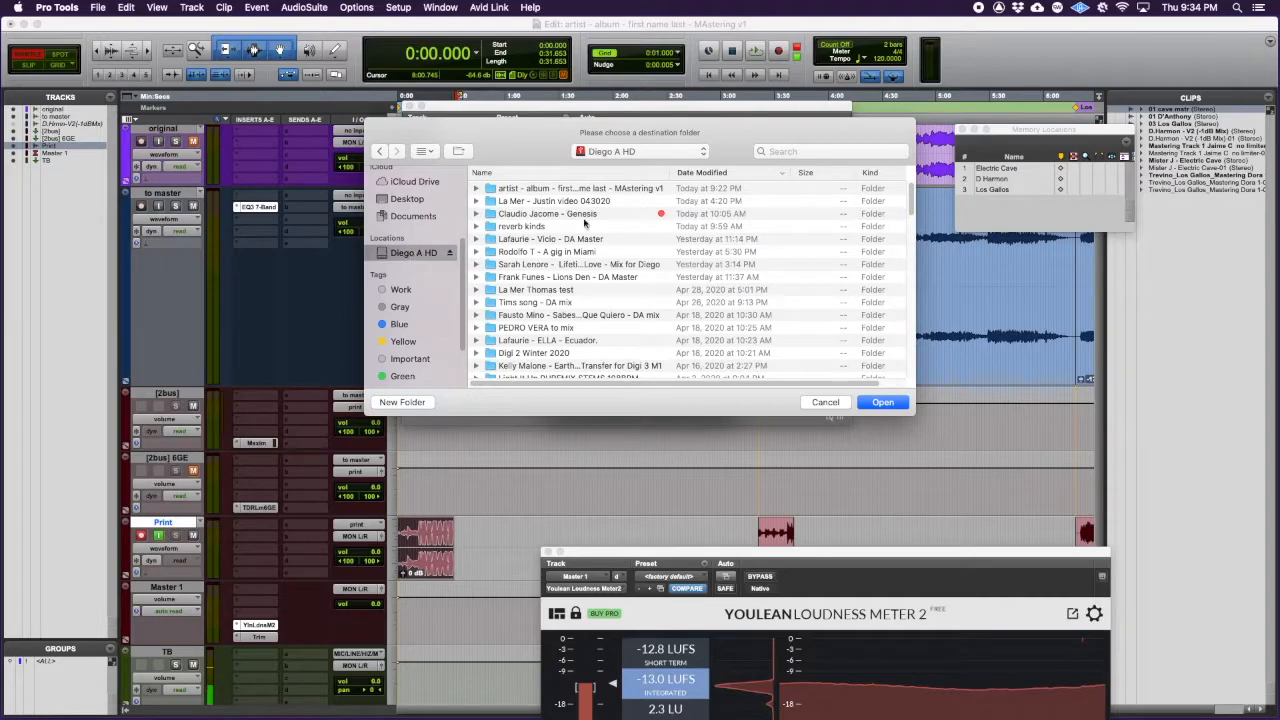
pyautogui.click(541, 189)
pyautogui.doubleClick(541, 189)
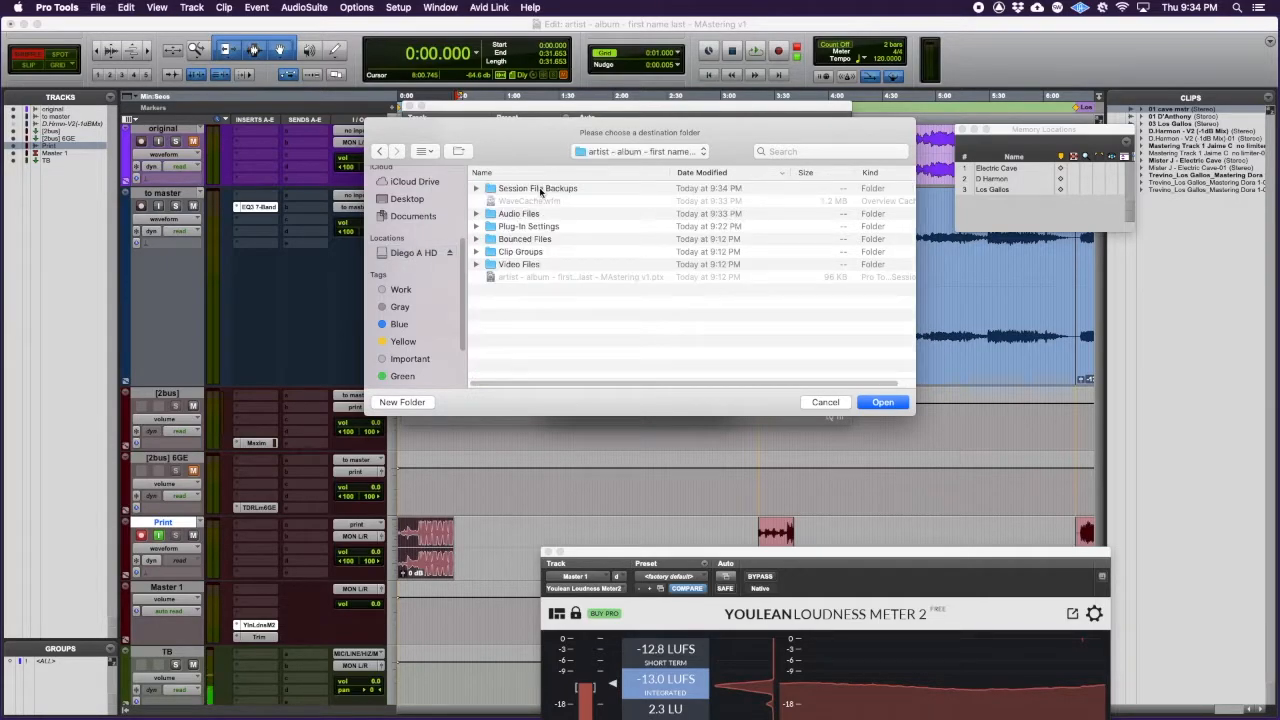
pyautogui.doubleClick(517, 246)
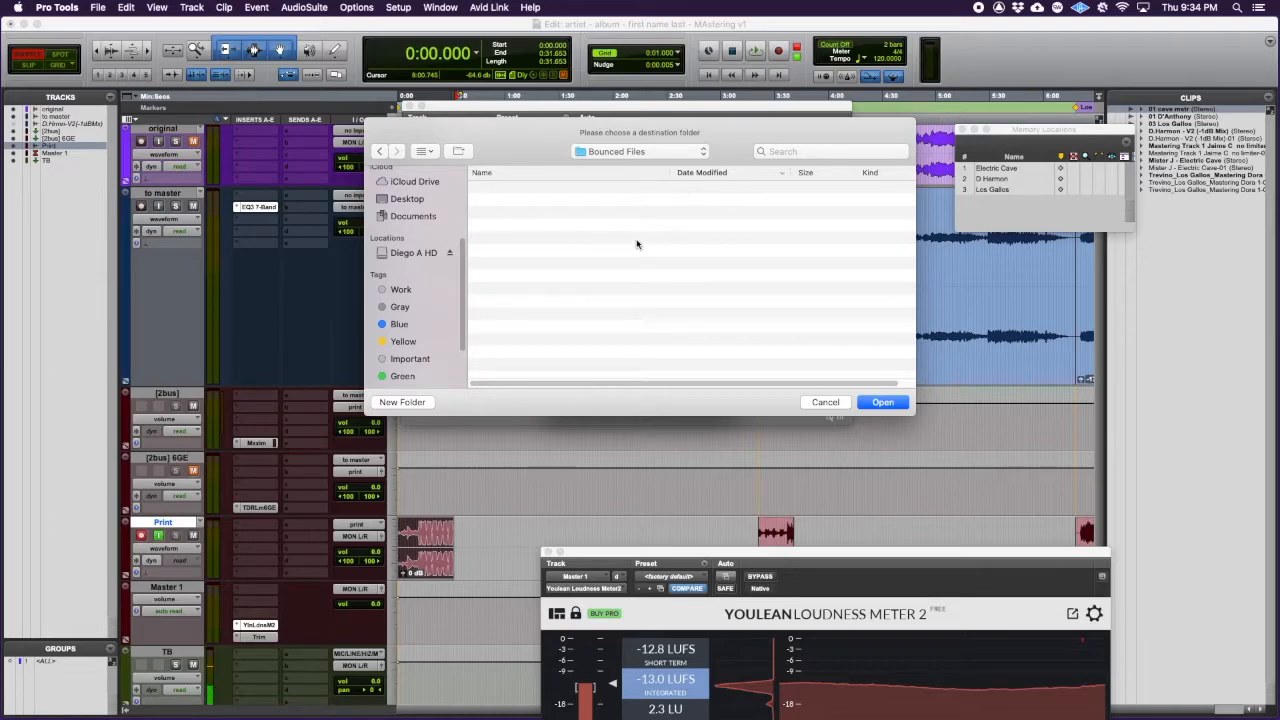
pyautogui.click(884, 404)
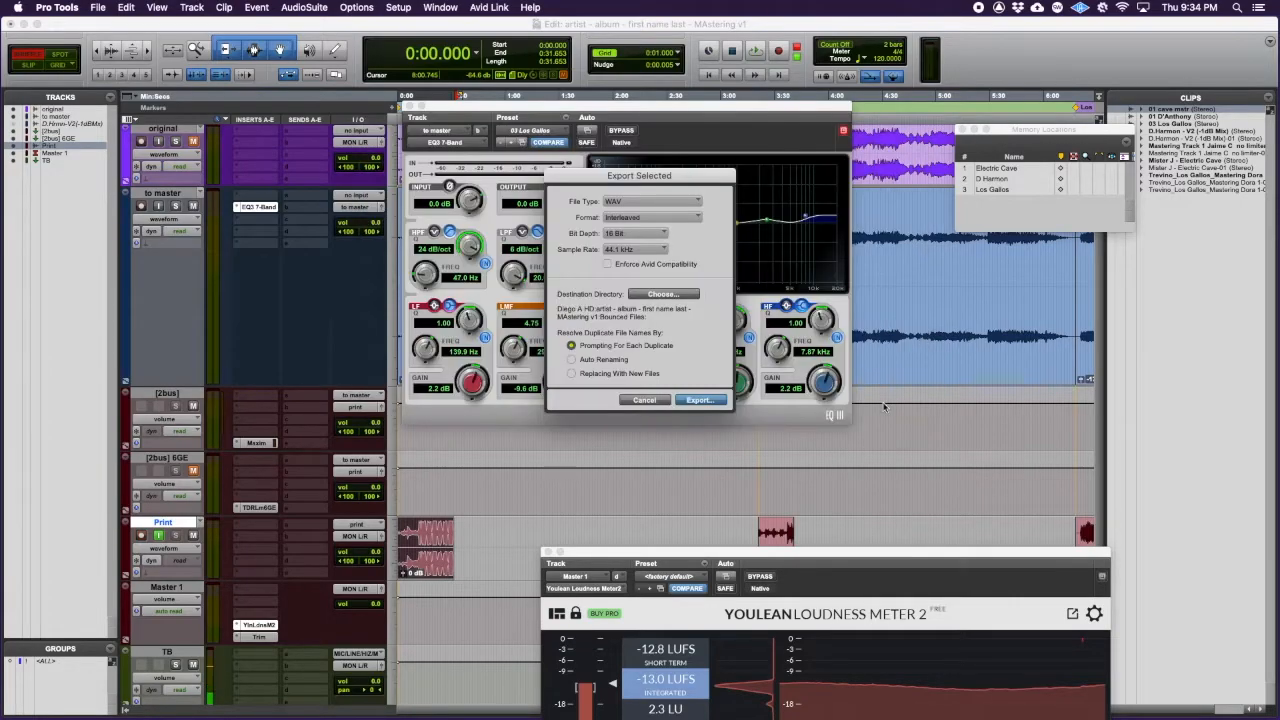
pyautogui.click(700, 400)
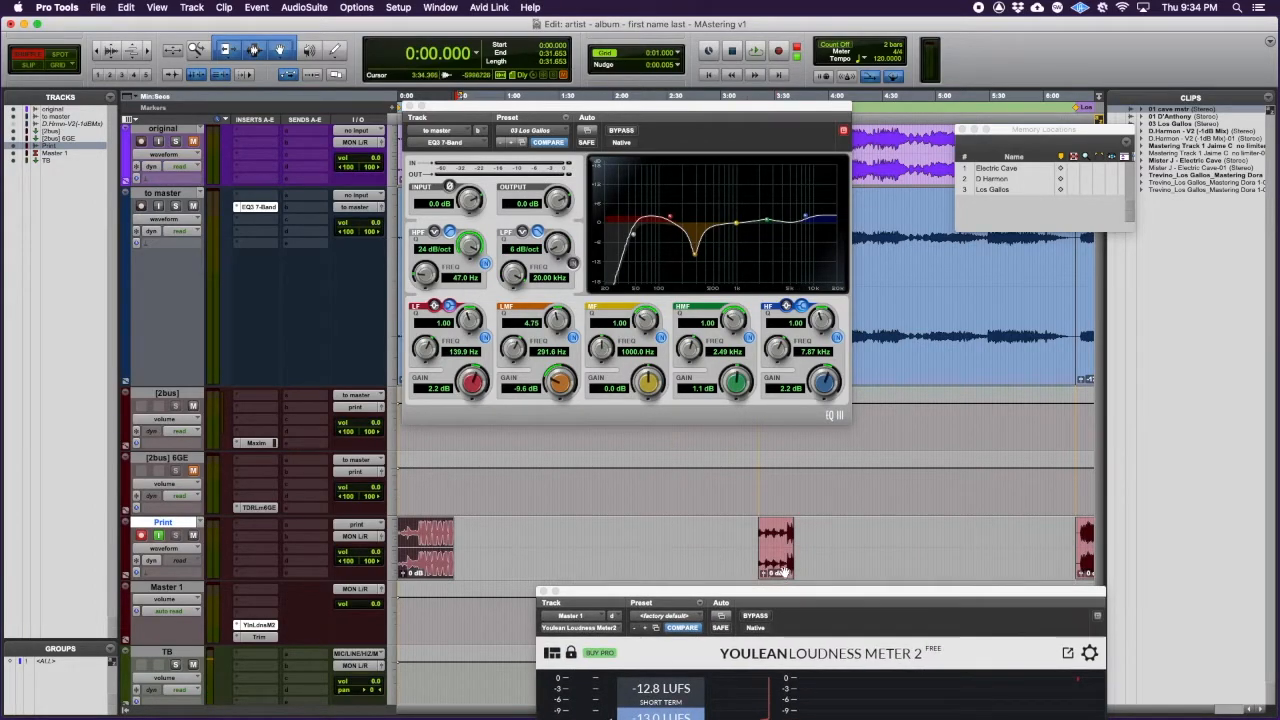
# Step: Export the 01 D'Anthony clip from the Print track as a 16 Bit, 44.1 kHz WAV into Bounced Files
pyautogui.click(783, 571)
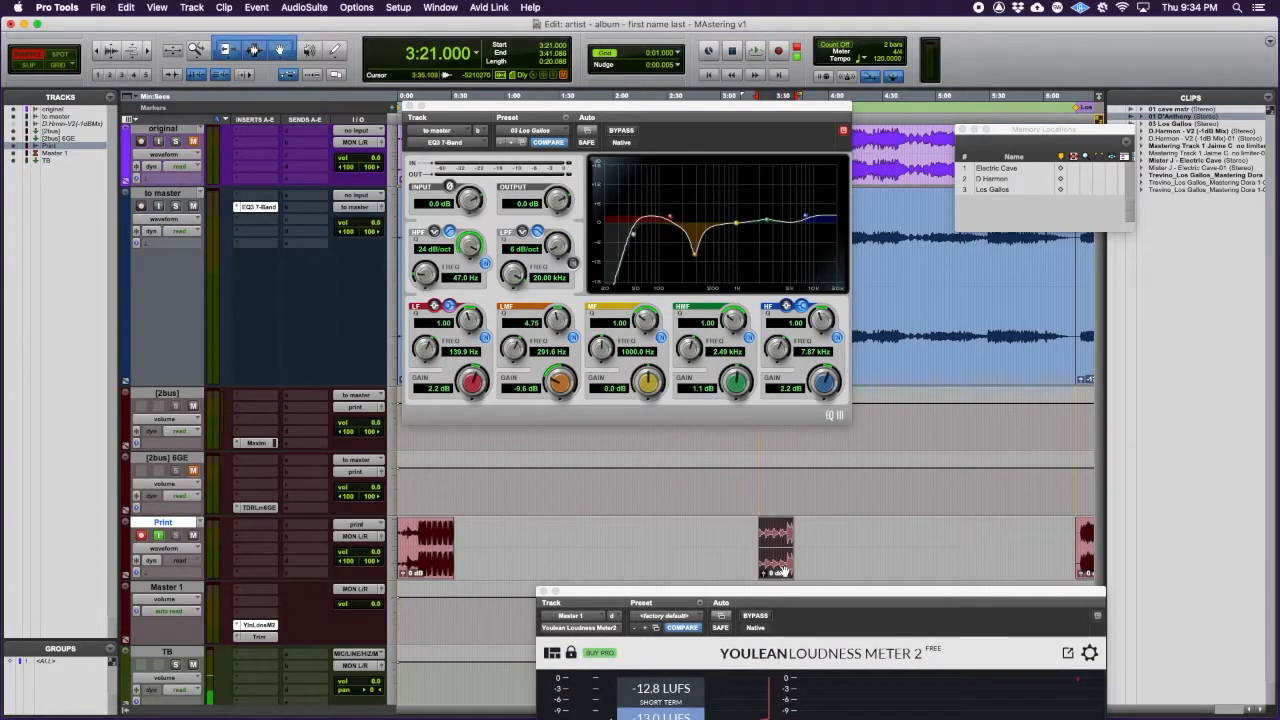
pyautogui.press('super+shift+k')
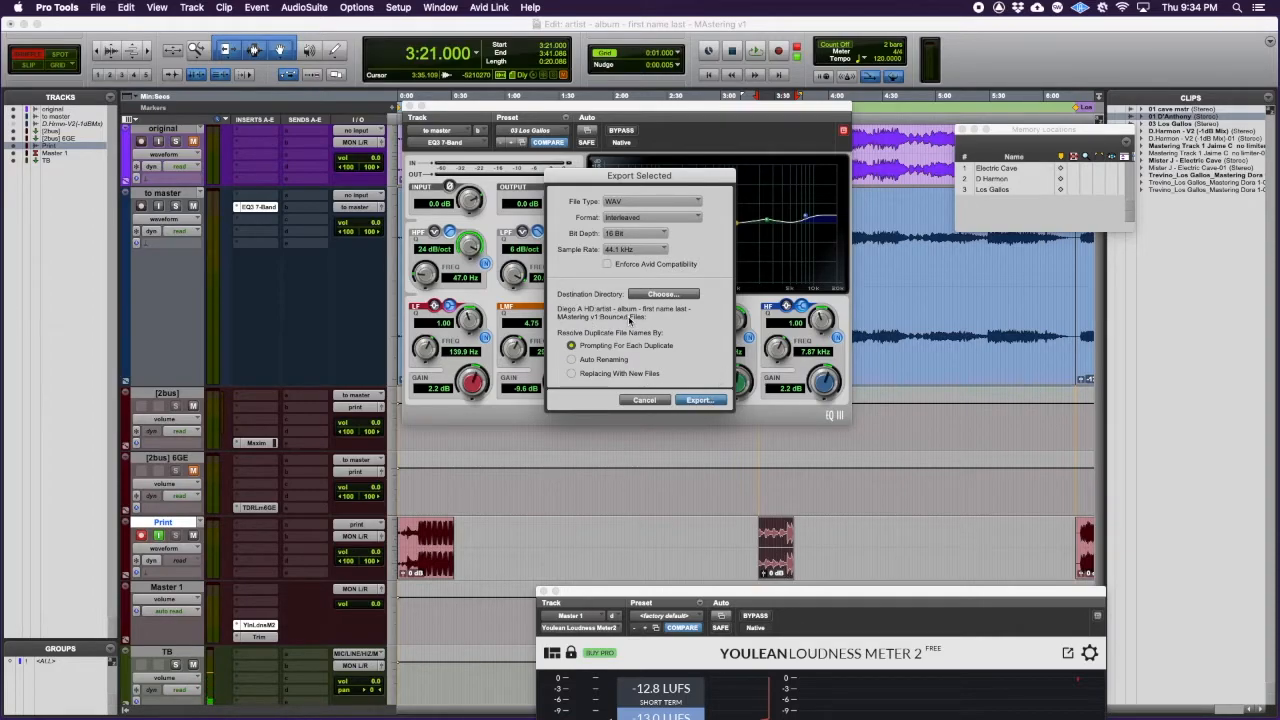
pyautogui.click(699, 401)
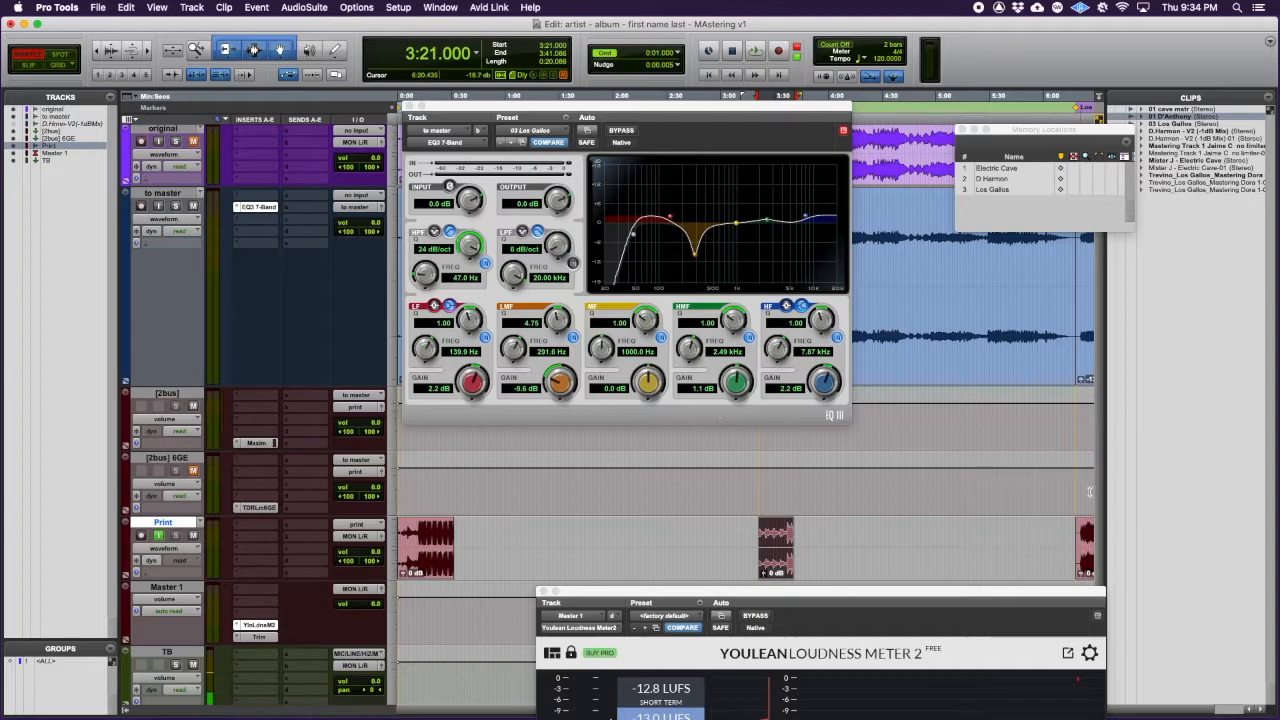
# Step: Export the 03 Los Gallos clip from the Print track as a 16 Bit, 44.1 kHz WAV into Bounced Files
pyautogui.moveTo(815, 598); pyautogui.dragTo(671, 258)
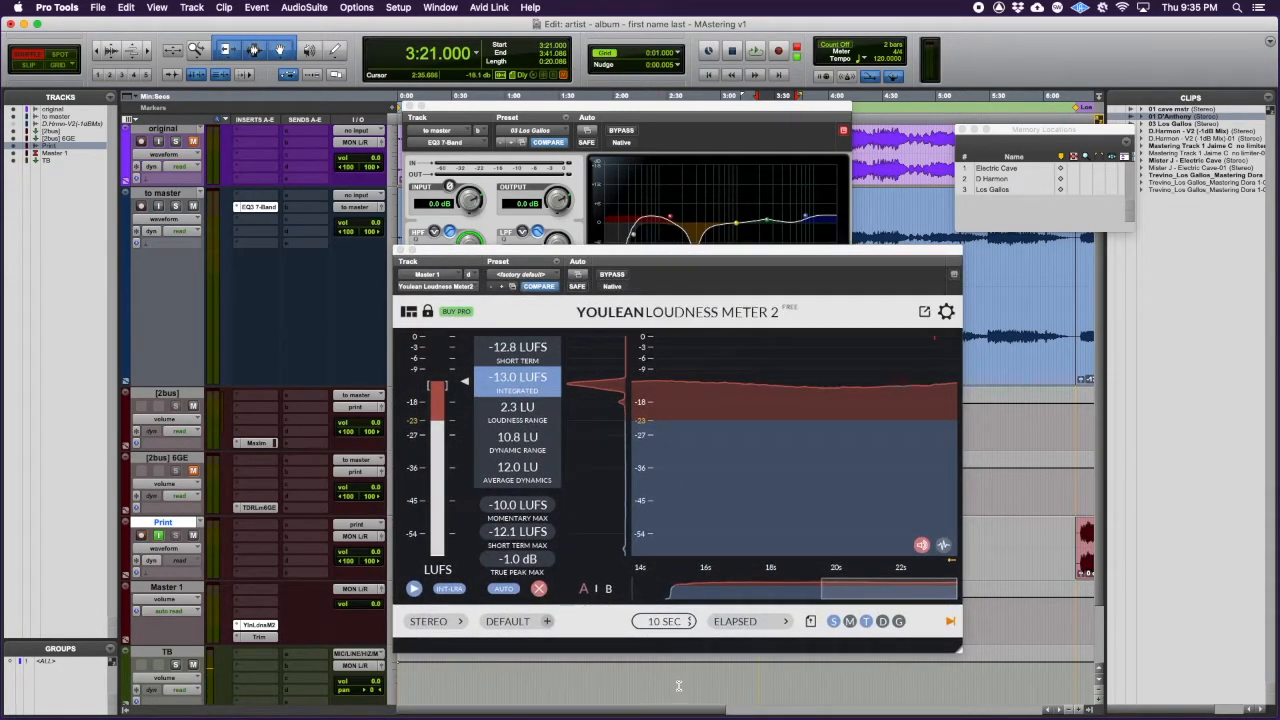
pyautogui.moveTo(694, 710); pyautogui.dragTo(746, 705)
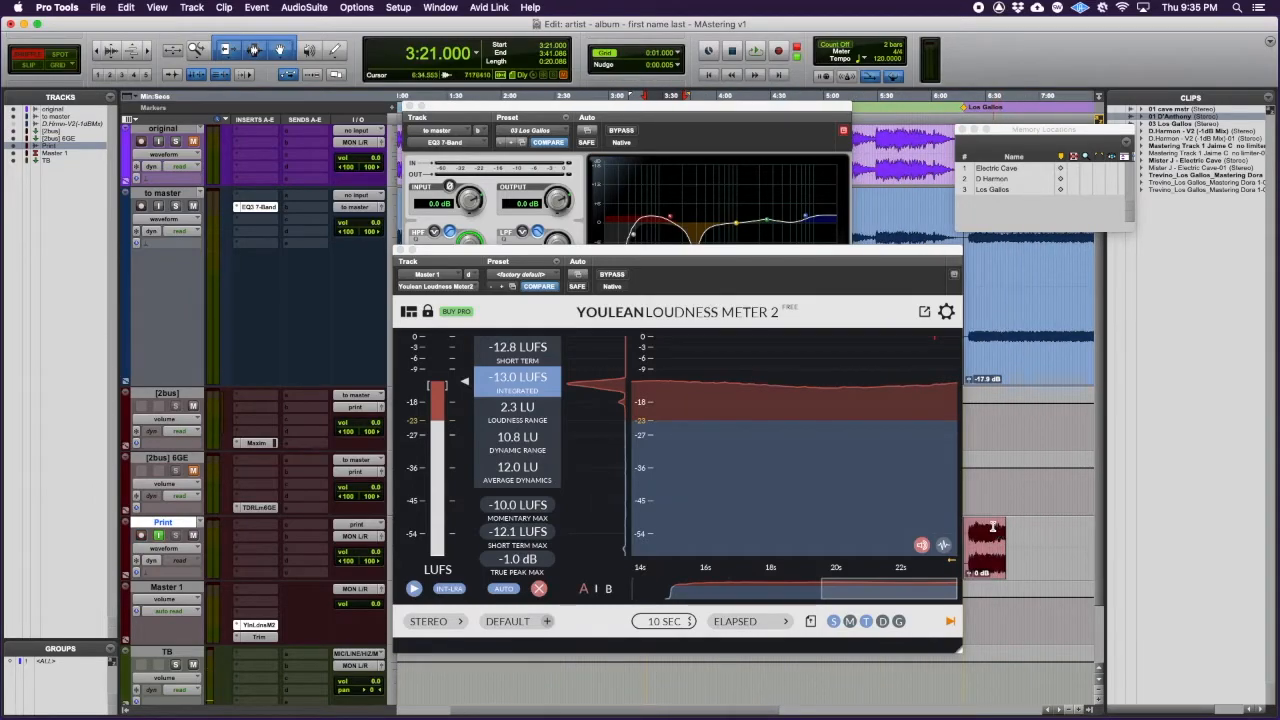
pyautogui.click(982, 557)
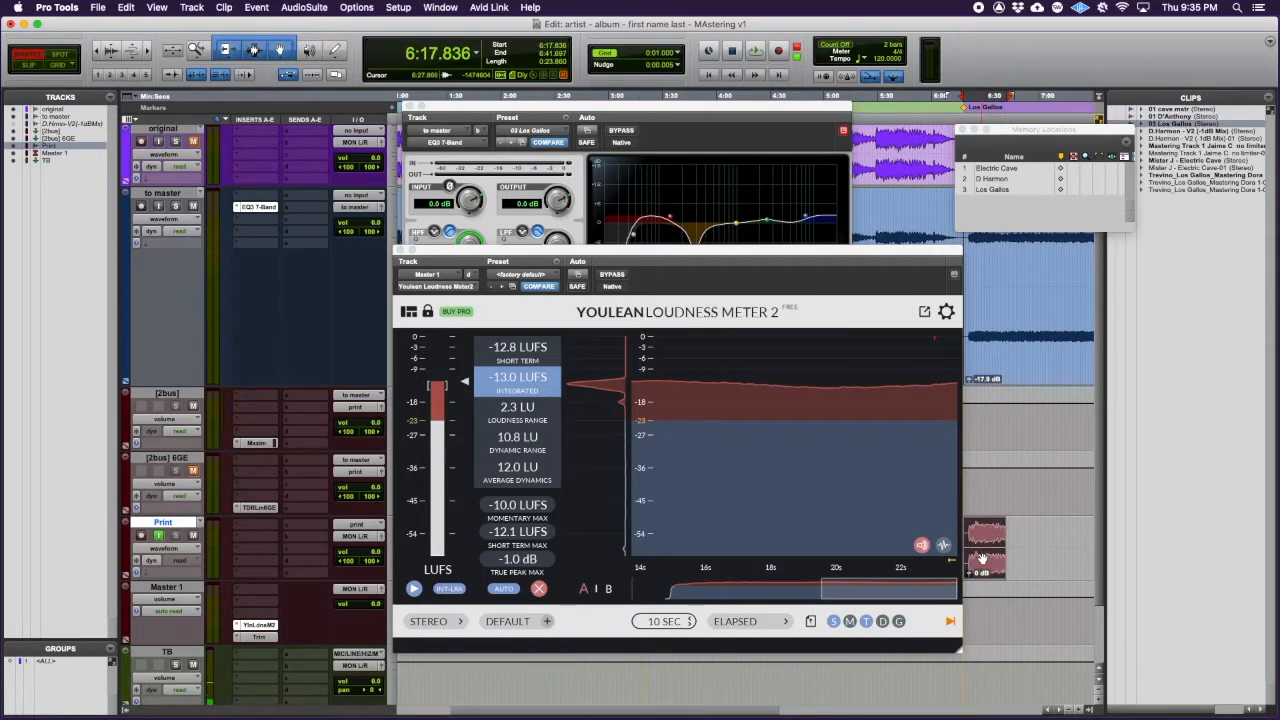
pyautogui.click(1268, 100)
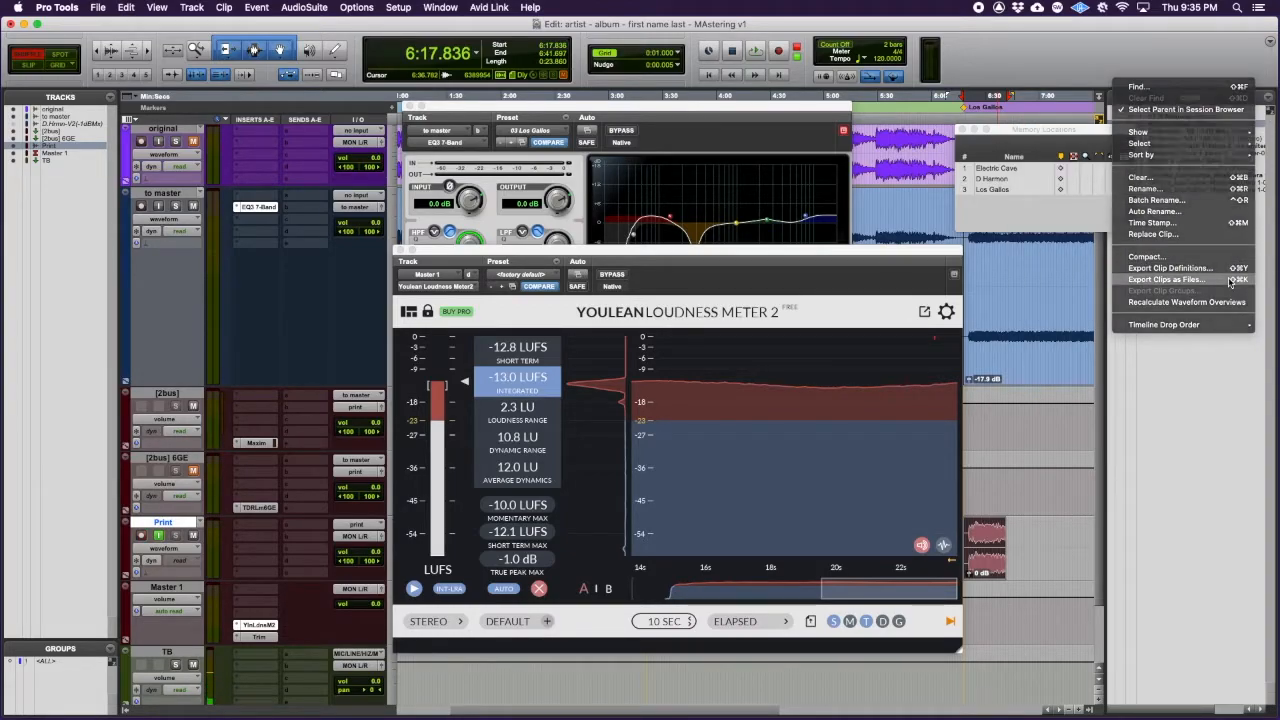
pyautogui.click(1166, 279)
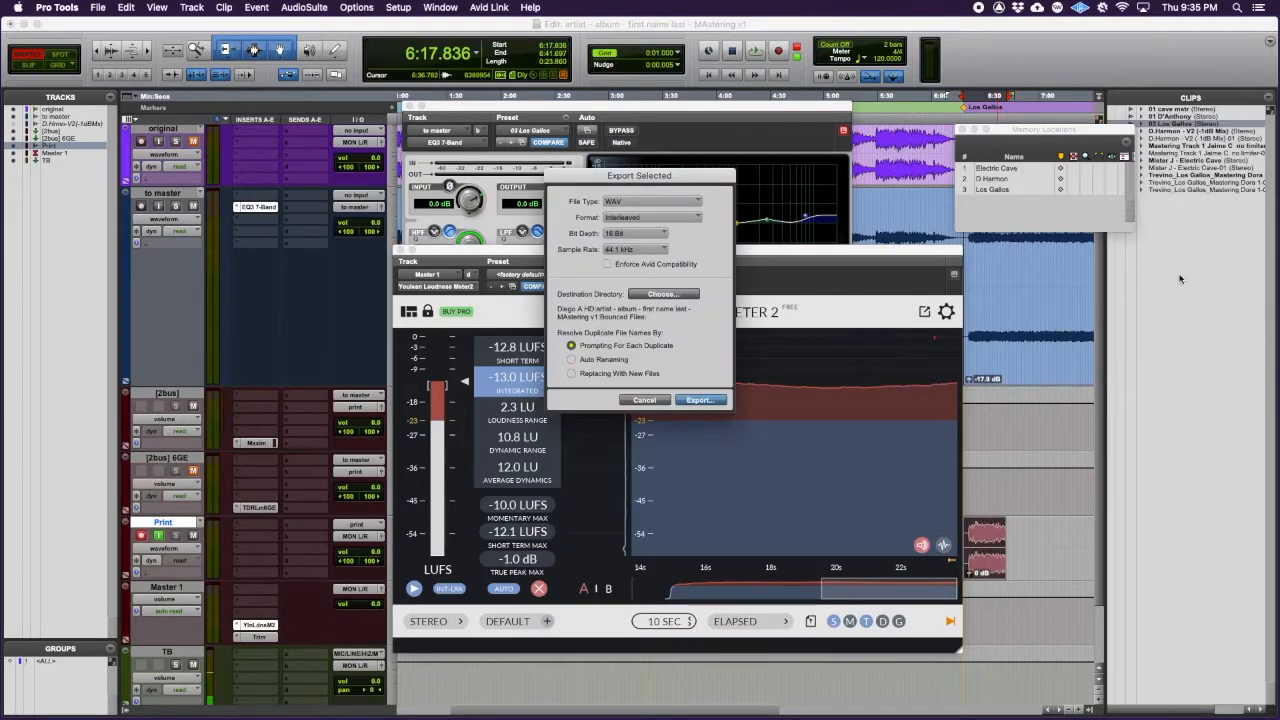
pyautogui.click(696, 400)
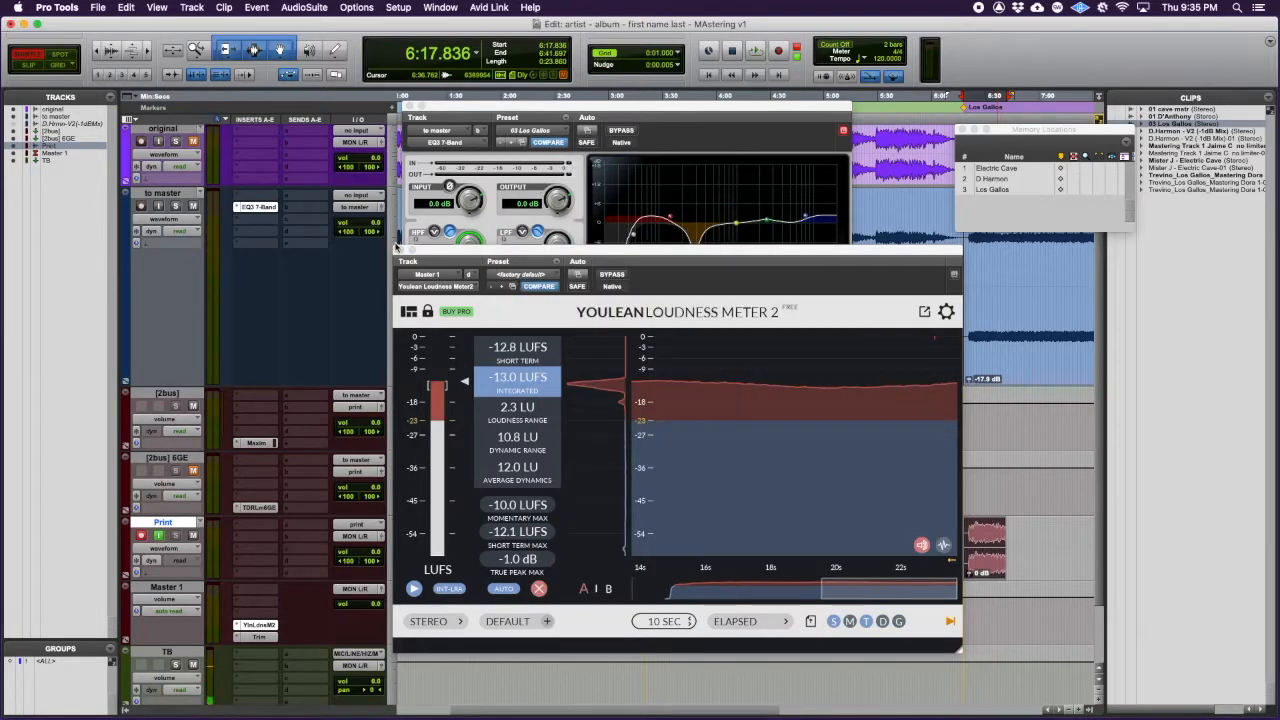
# Step: Switch to Finder and open the Bounced Files folder of the mastering session on the external drive
pyautogui.press('super+Tab')
pyautogui.press('super+Tab')
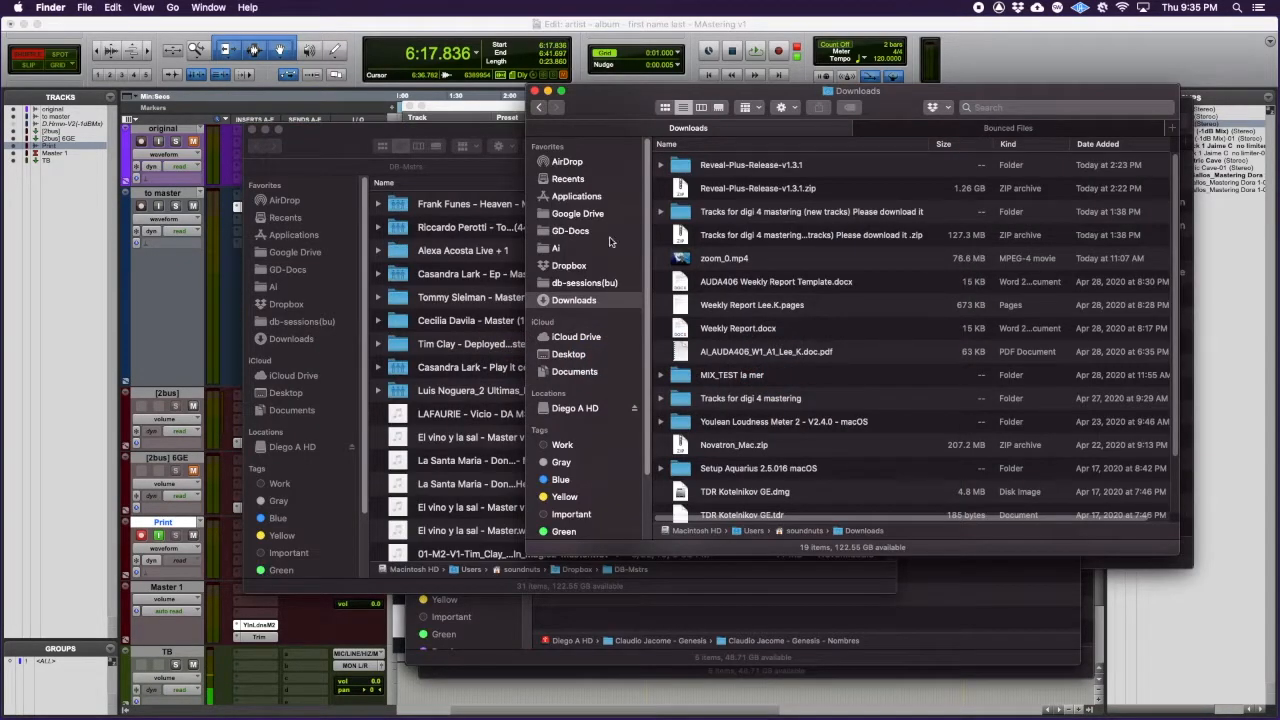
pyautogui.click(581, 409)
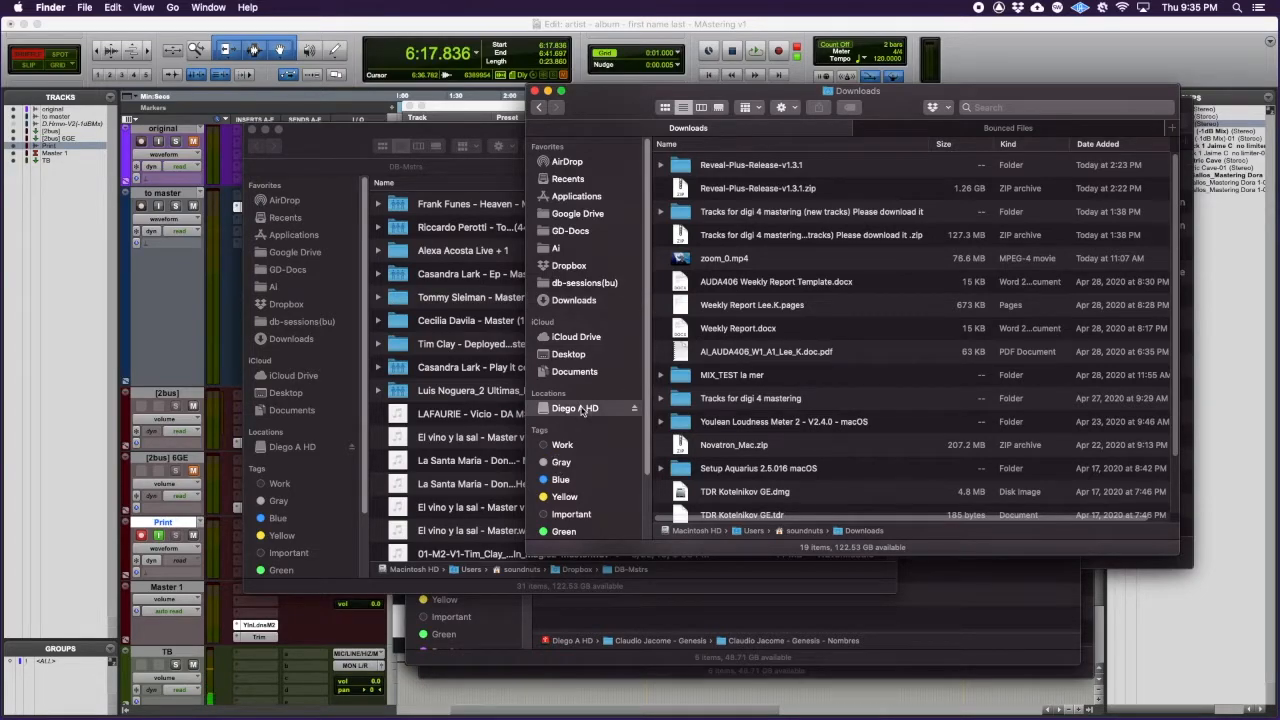
pyautogui.doubleClick(754, 167)
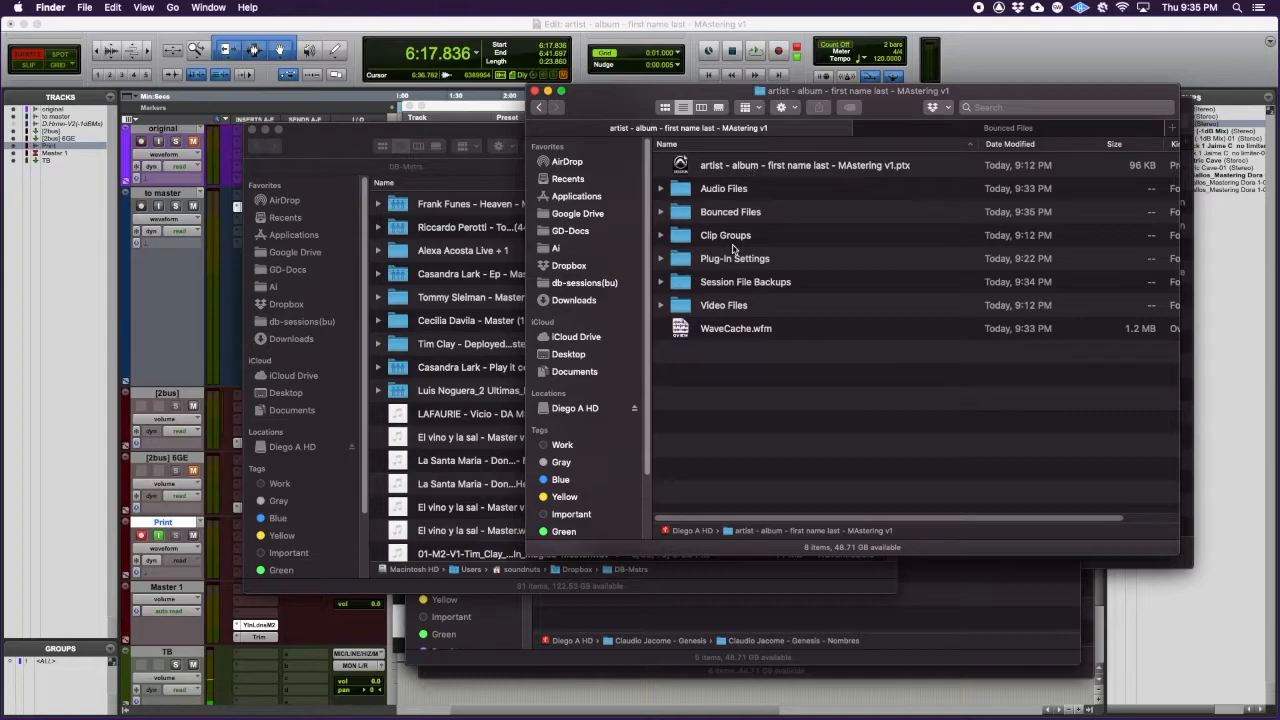
pyautogui.doubleClick(731, 213)
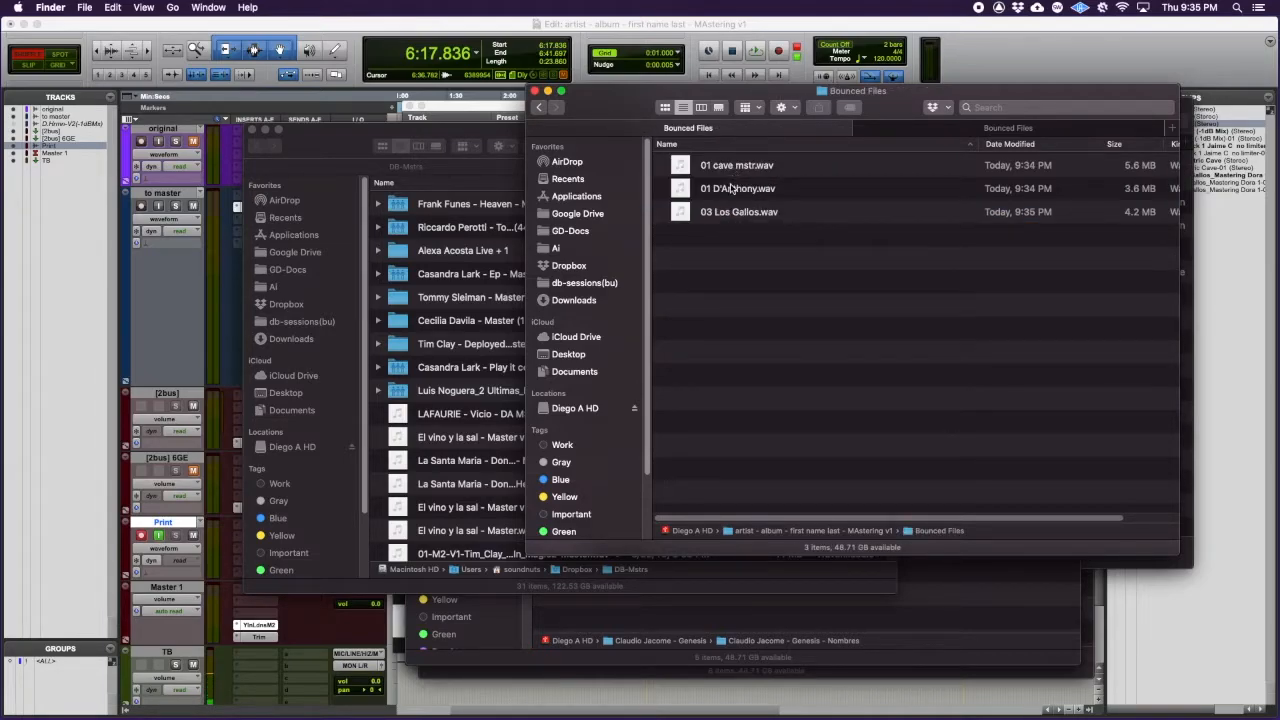
# Step: Rename the exported file 01 D'Anthony.wav as 02 D'Anthony.wav
pyautogui.click(731, 189)
pyautogui.click(728, 191)
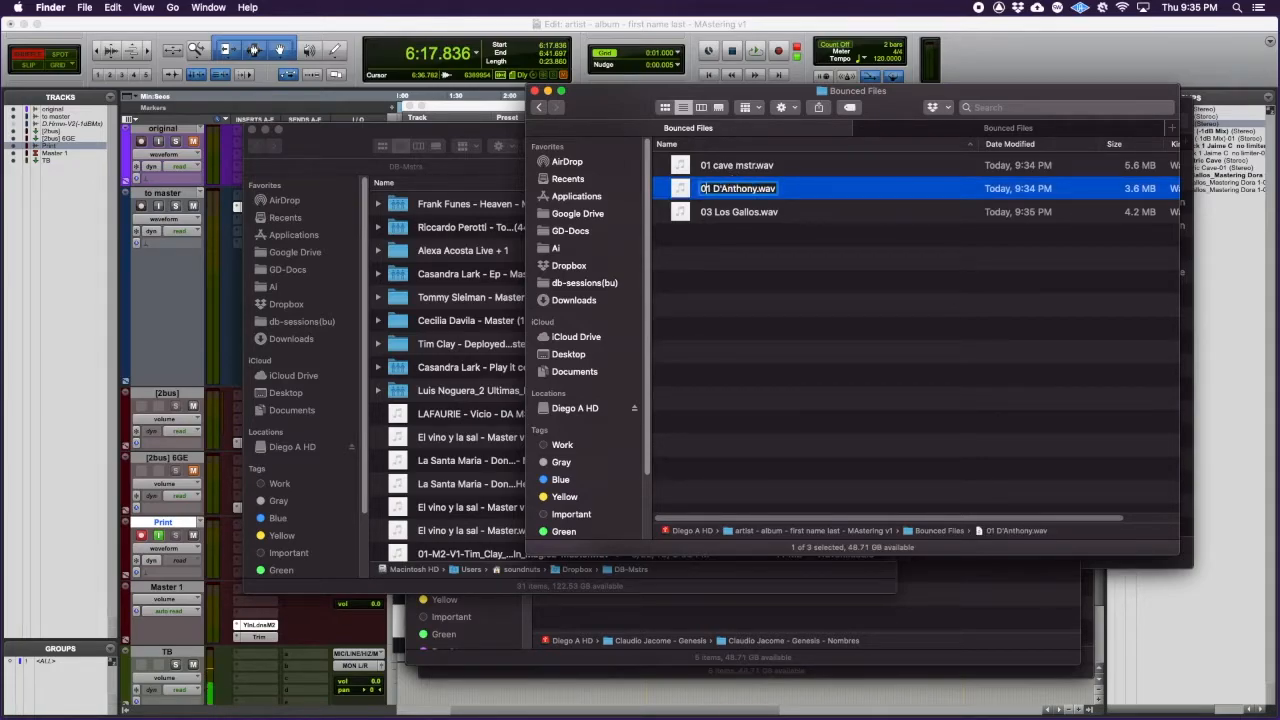
pyautogui.press('Left')
pyautogui.press('Right')
pyautogui.press('Right')
pyautogui.press('BackSpace')
pyautogui.write('2')
pyautogui.press('Return')
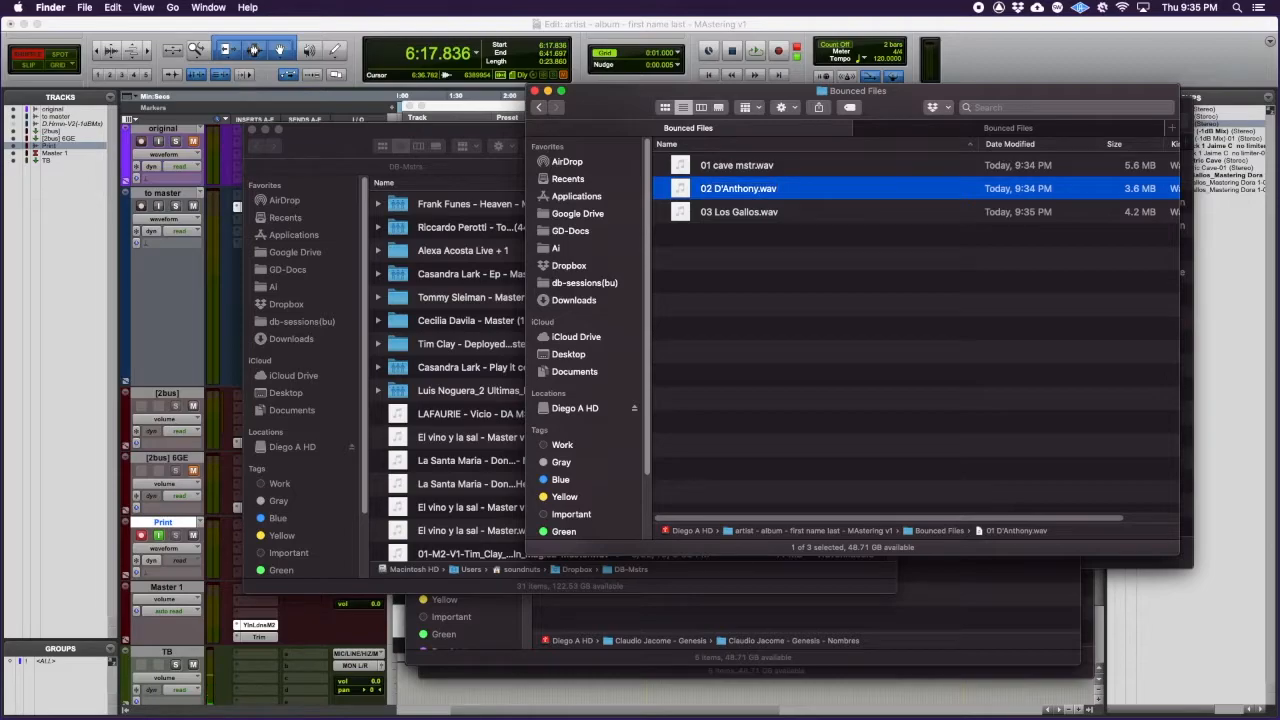
# Step: Preview the three exported files in order, from 01 cave mstr.wav to 03 Los Gallos.wav, and close the preview
pyautogui.click(752, 168)
pyautogui.press('space')
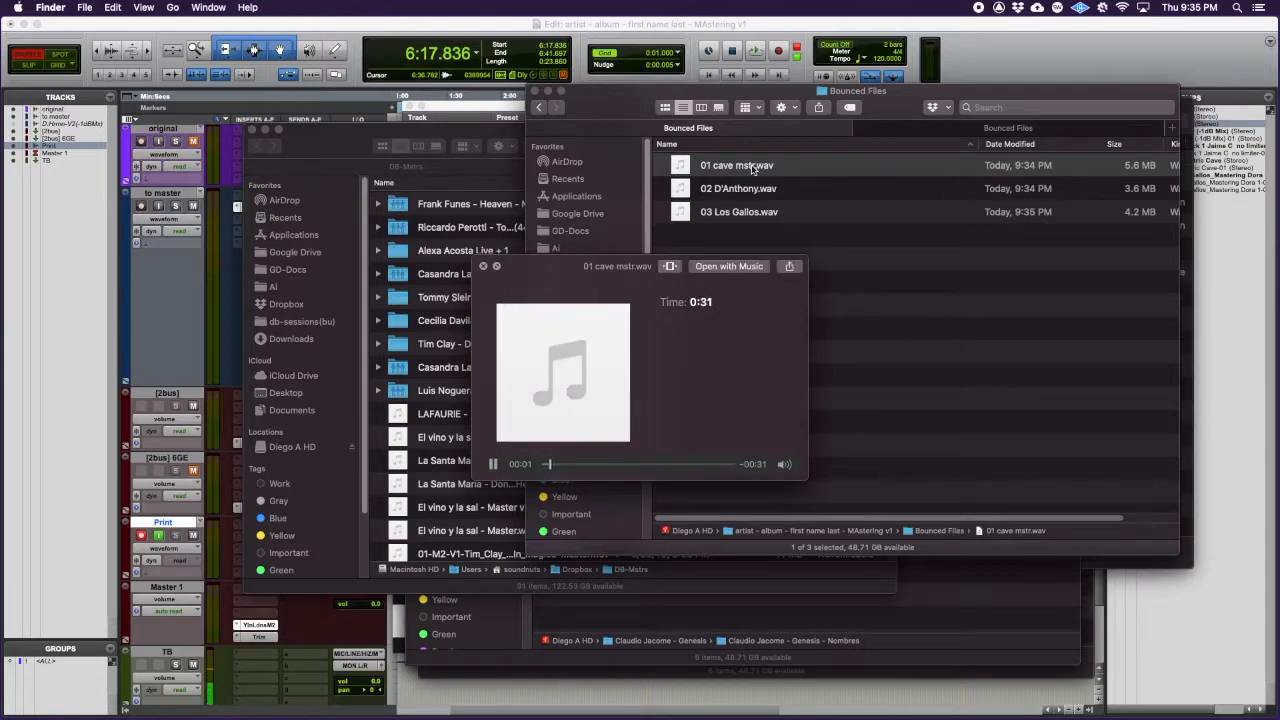
pyautogui.press('Down')
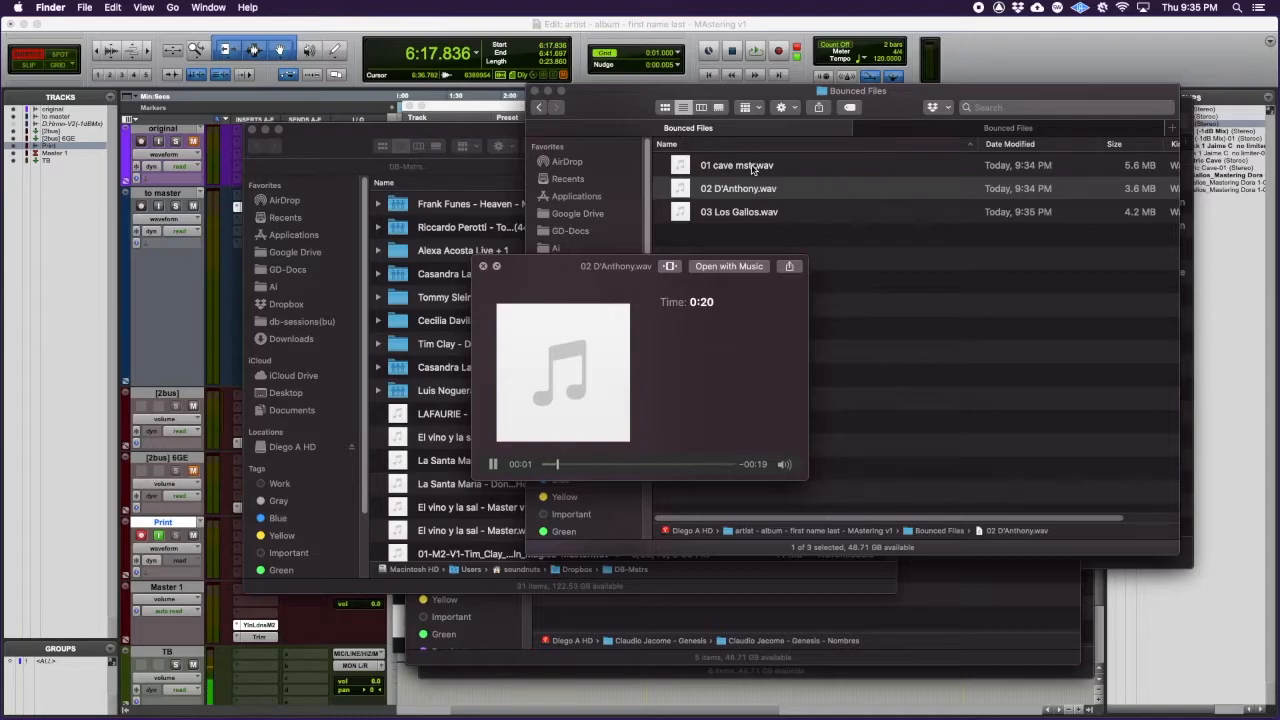
pyautogui.press('Down')
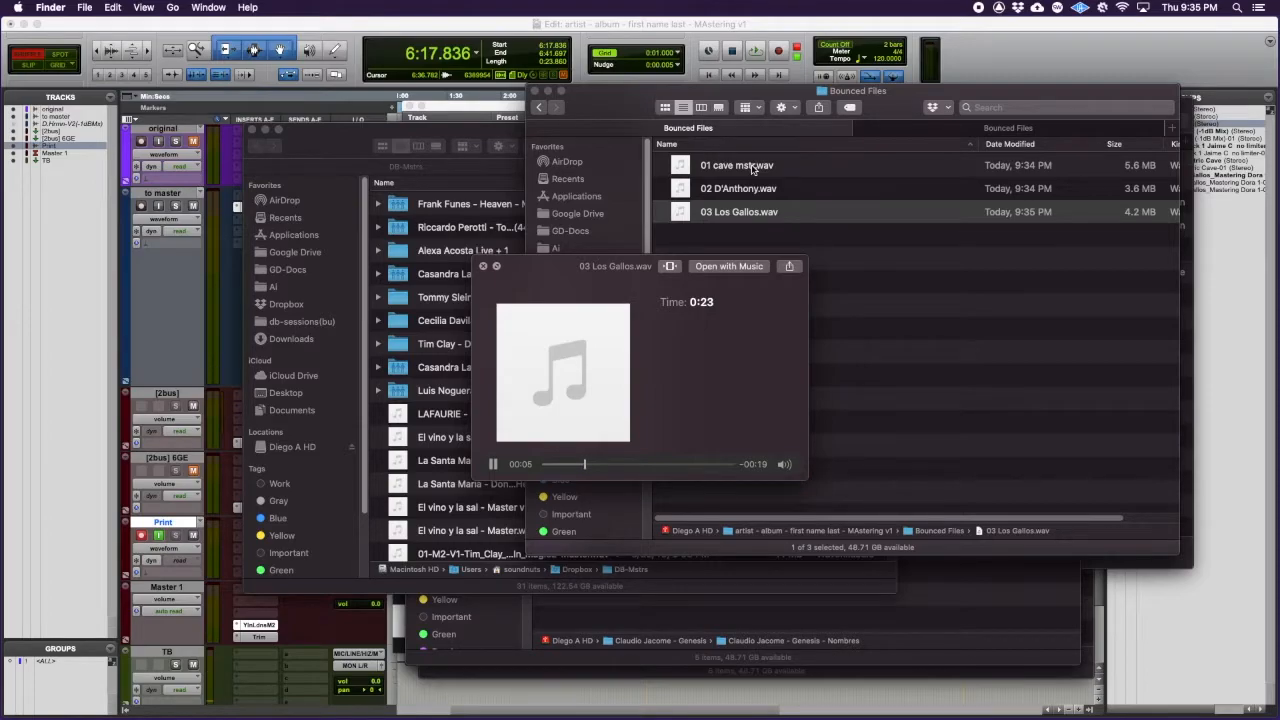
pyautogui.press('space')
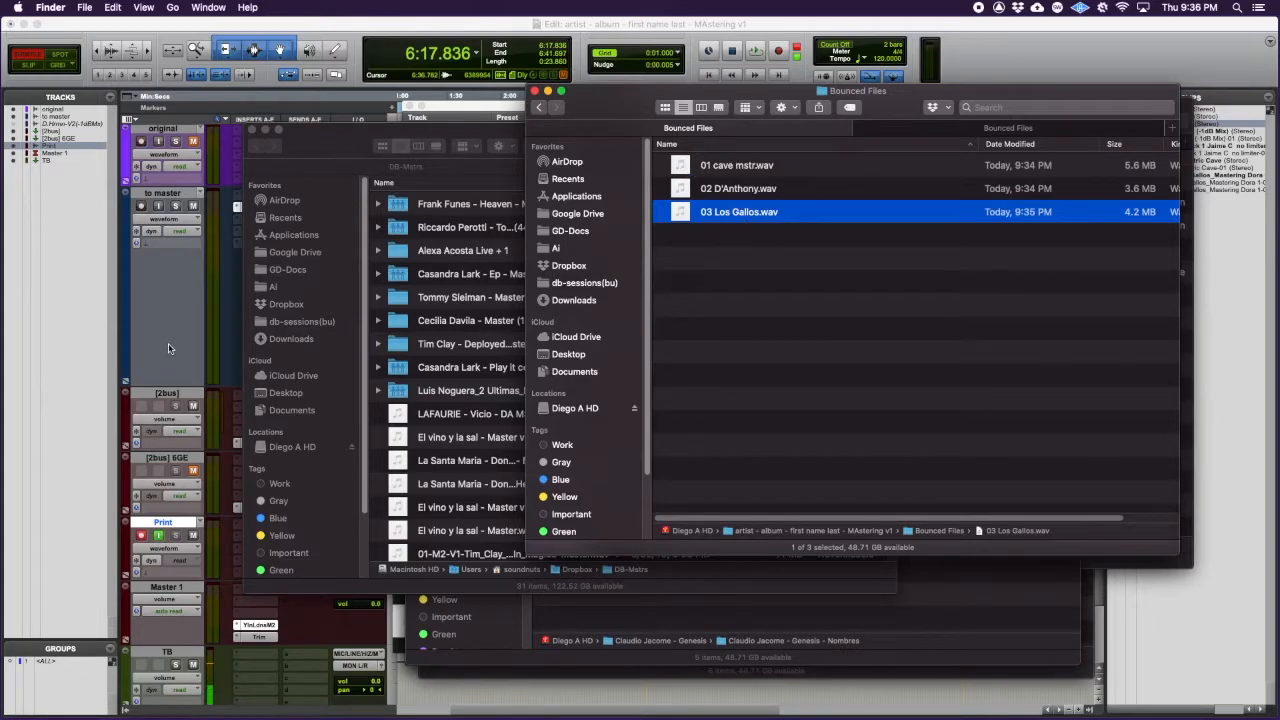
# Step: Switch back to Pro Tools and move the loudness meter window down to uncover the EQ controls
pyautogui.press('super+Tab')
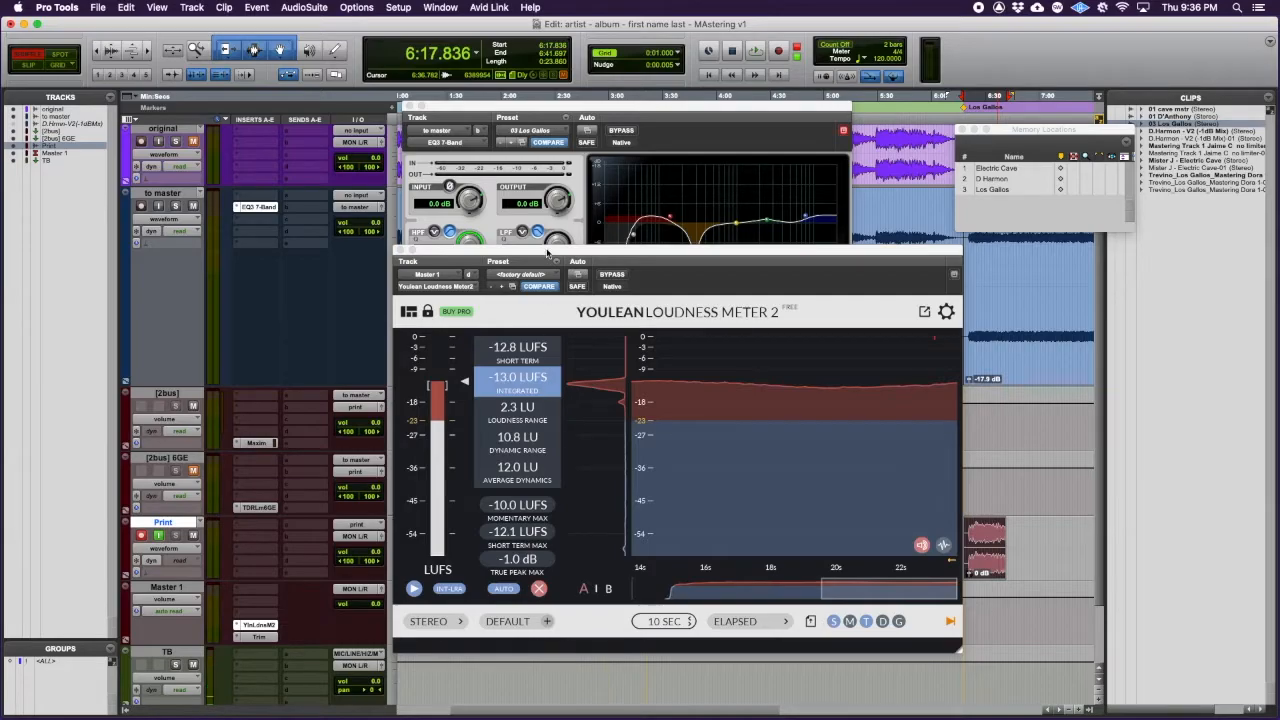
pyautogui.moveTo(549, 254); pyautogui.dragTo(604, 403)
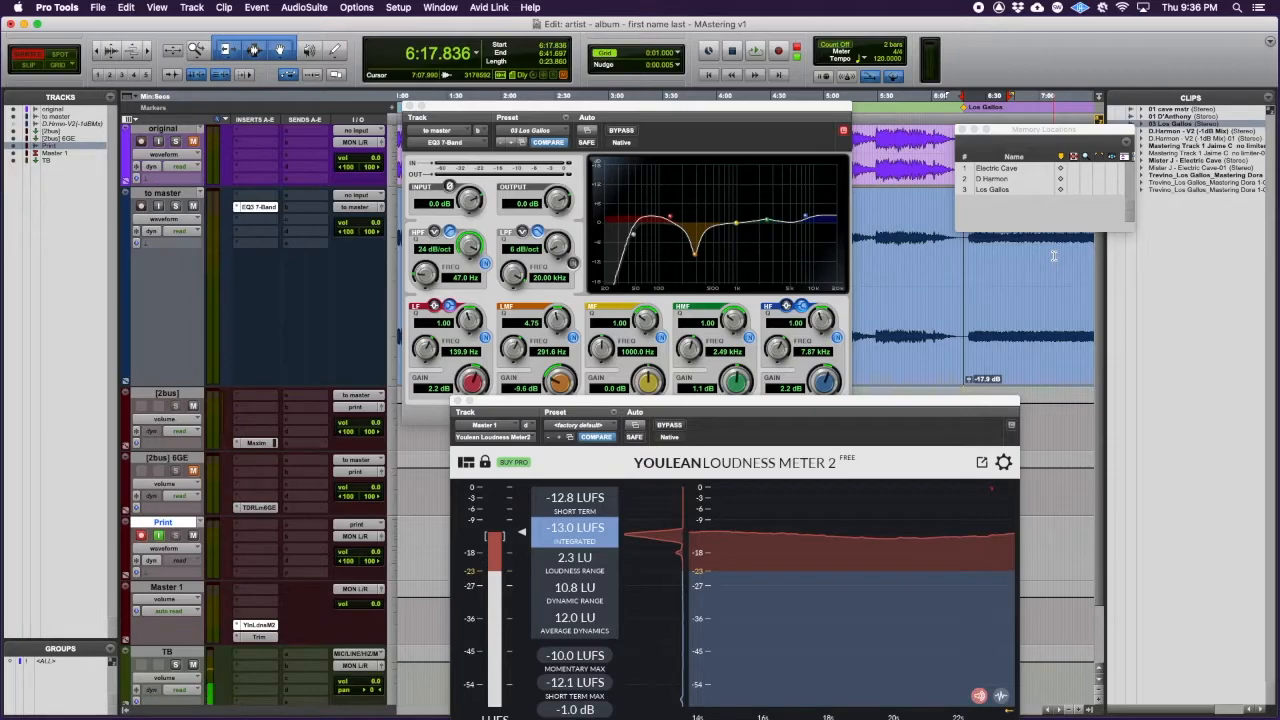
pyautogui.press('super+Tab')
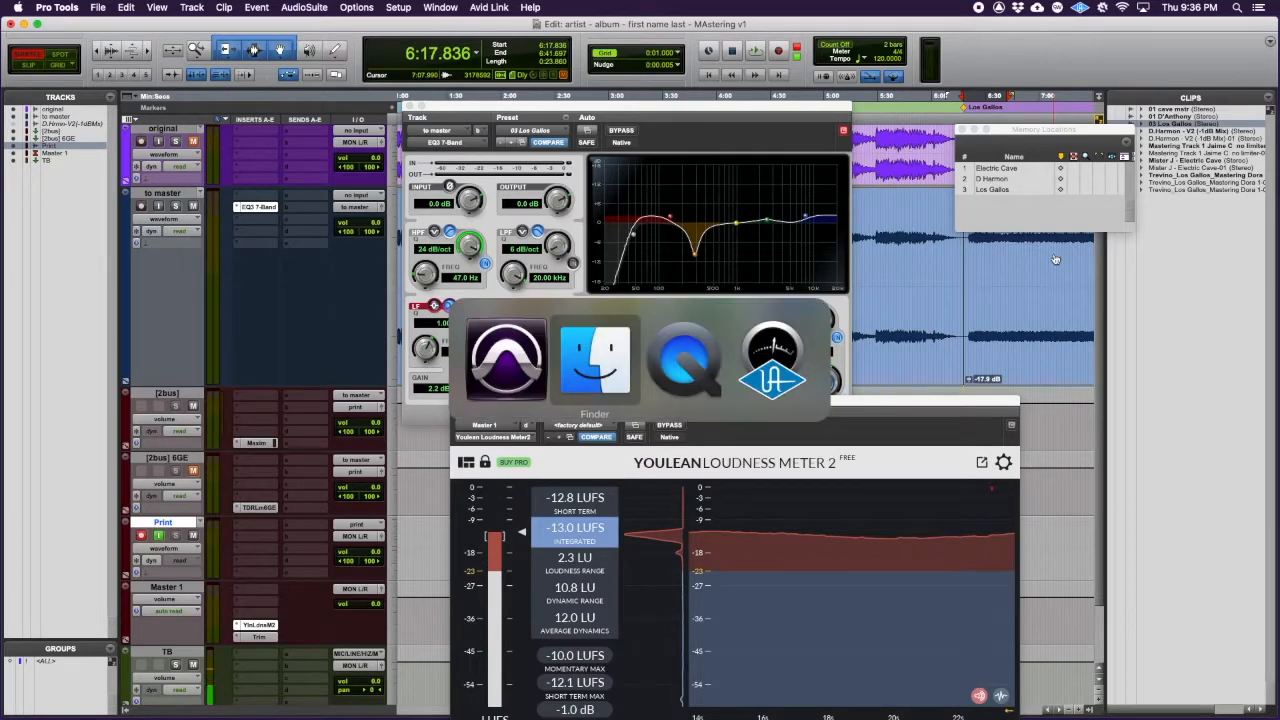
pyautogui.press('super+Tab')
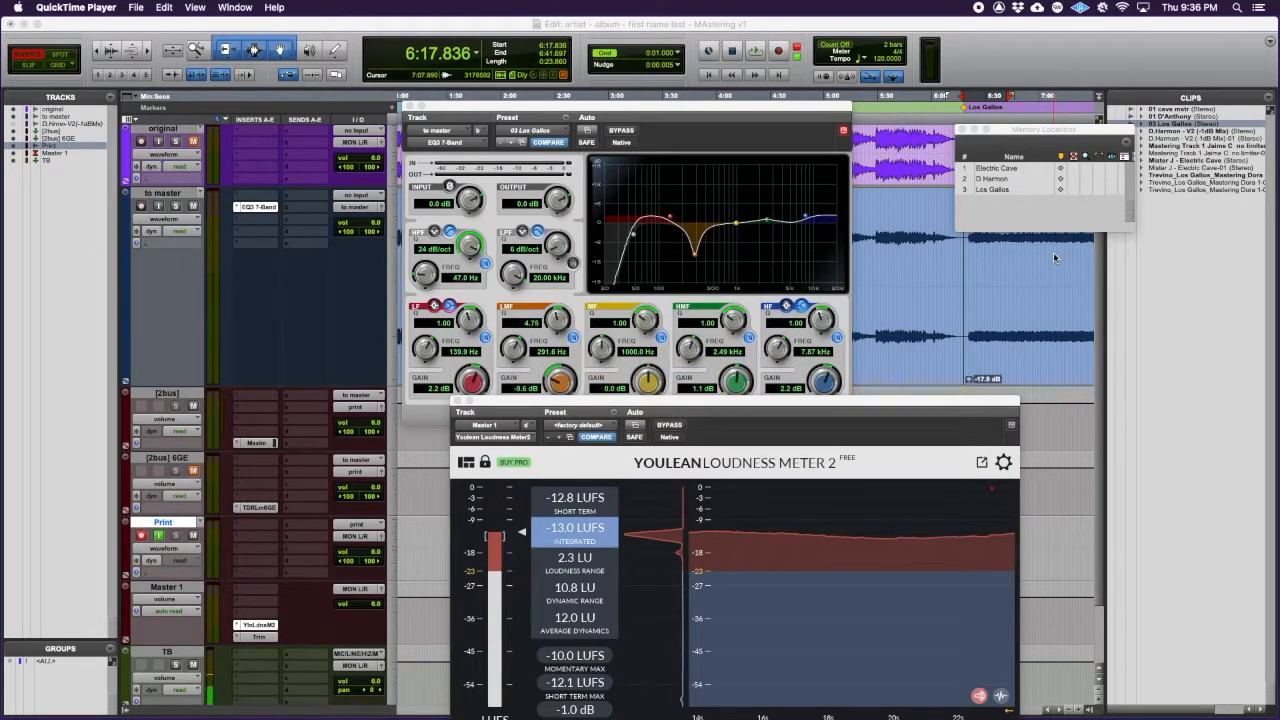